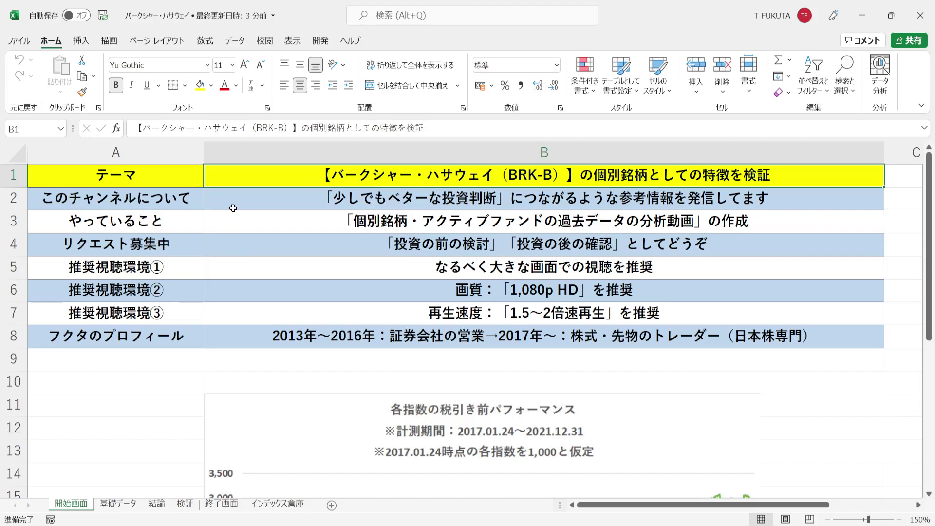
Step: Go through rows 2 to 8 of the channel introduction table on the 開始画面 sheet, including the performance chart below it
left_click(233, 208)
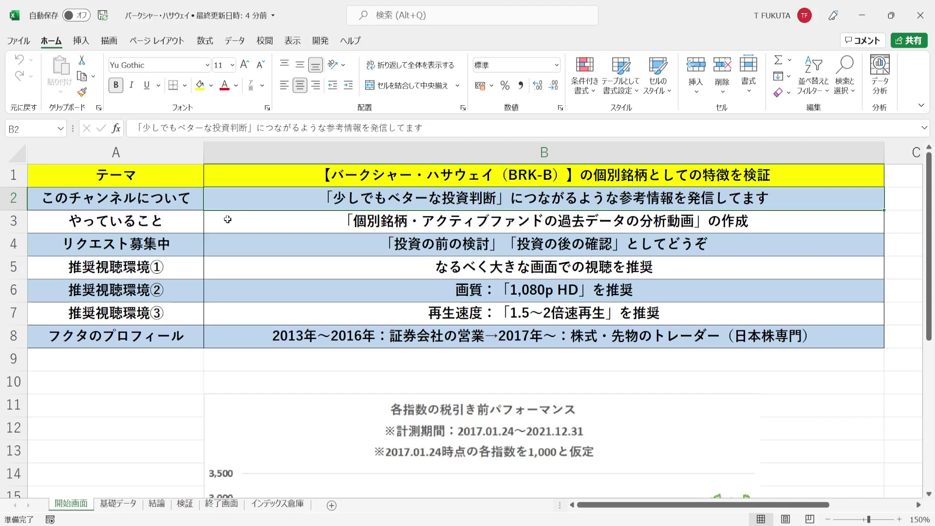
left_click(228, 220)
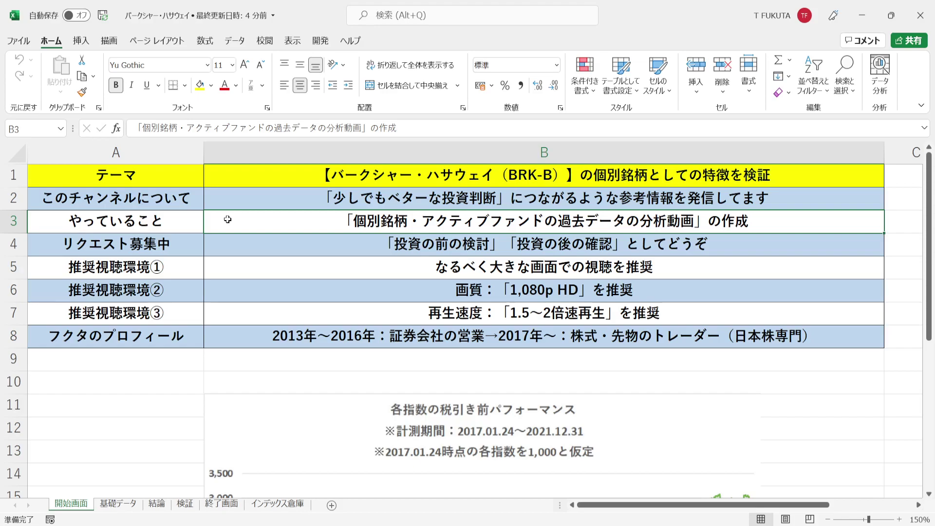
left_click(213, 242)
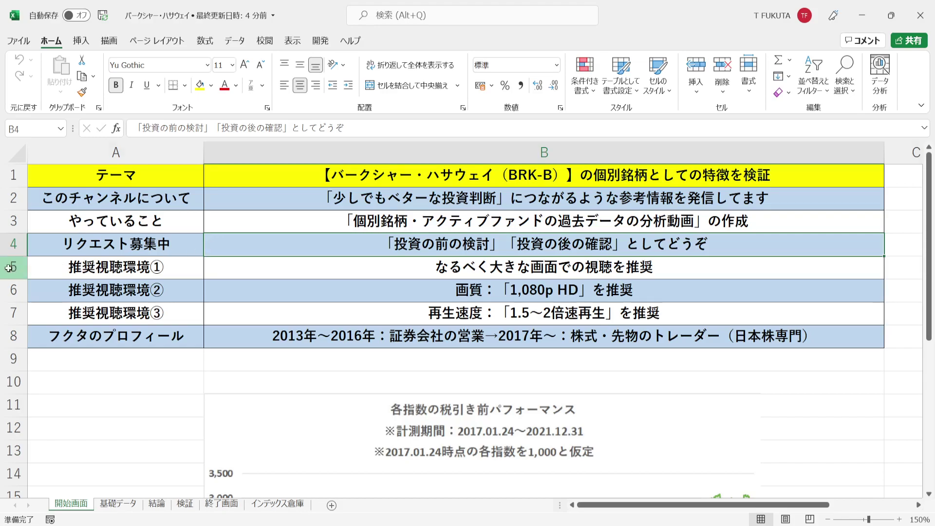
left_click_drag(9, 268, 10, 310)
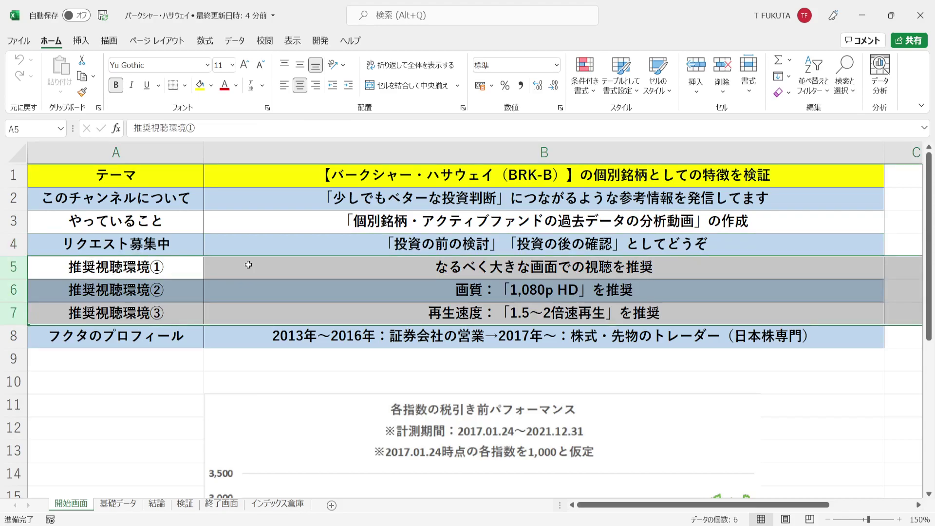
left_click(249, 265)
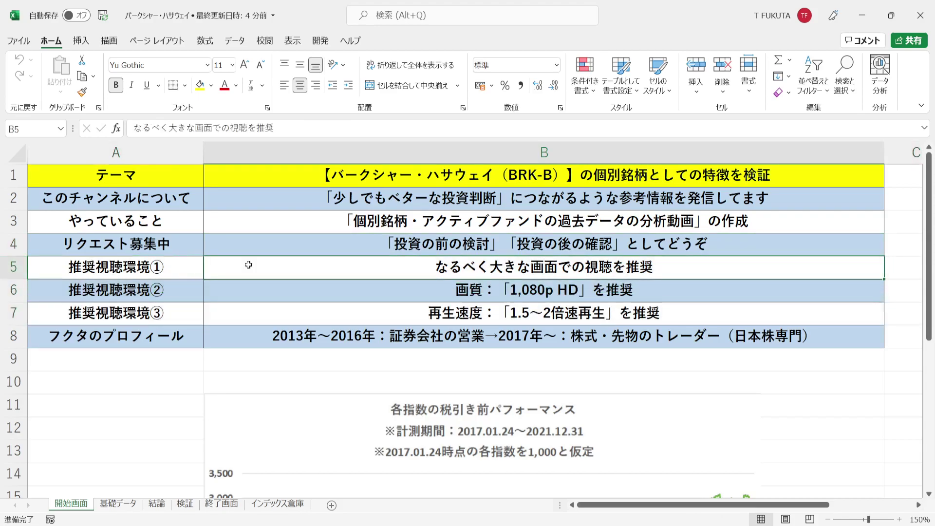
key("Down")
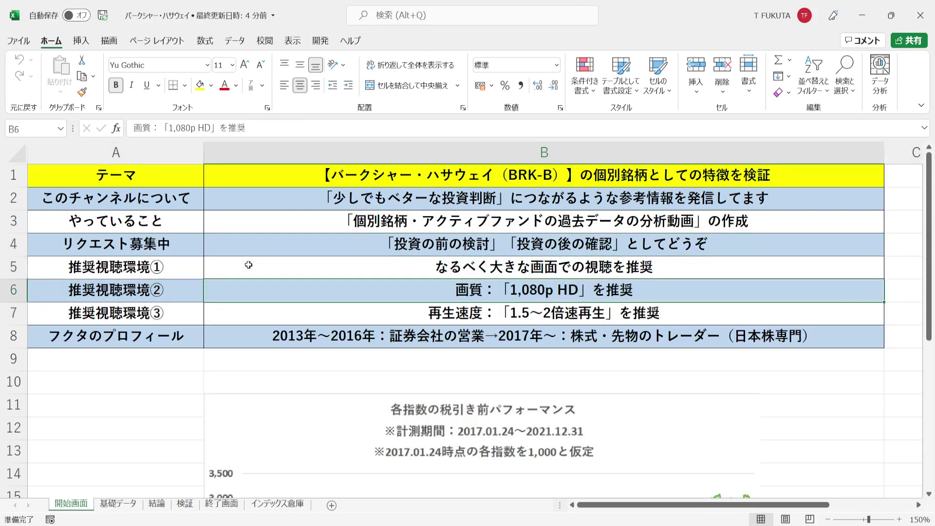
left_click(257, 311)
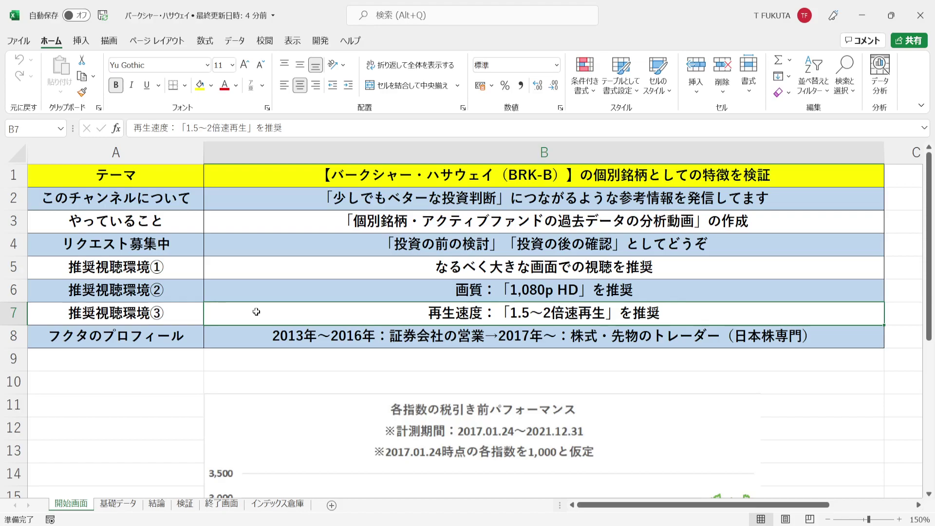
key("Down")
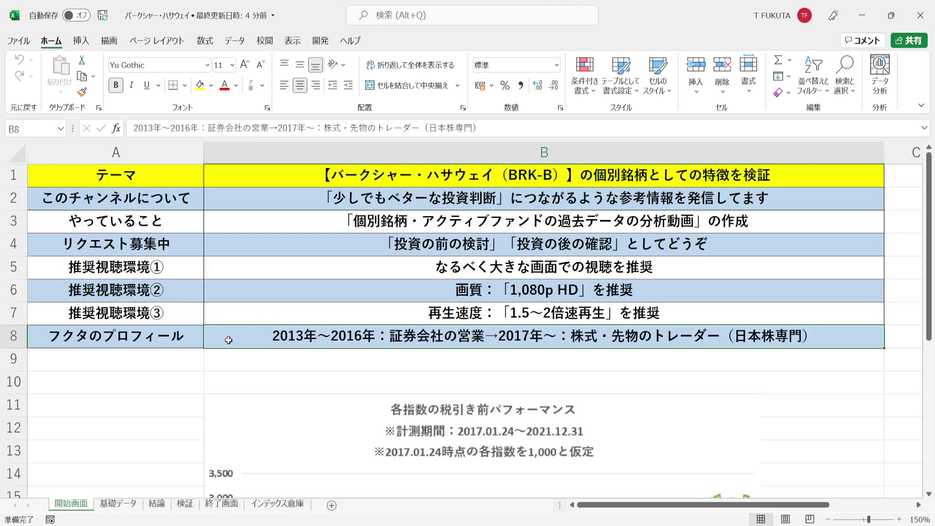
left_click(153, 365)
key("ctrl+Down")
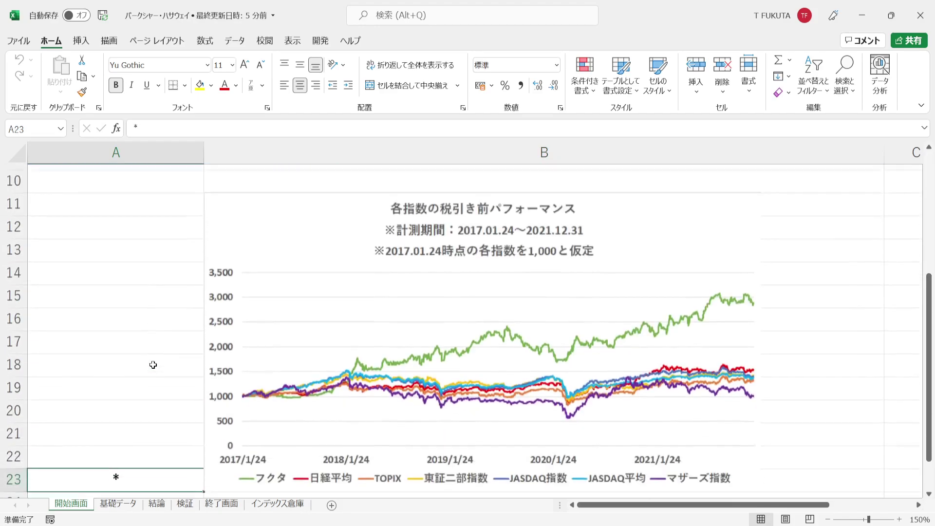
Step: Open the 基礎データ sheet and review the stock's name, ticker code, listing year and exchange in B2 to B5
left_click(124, 505)
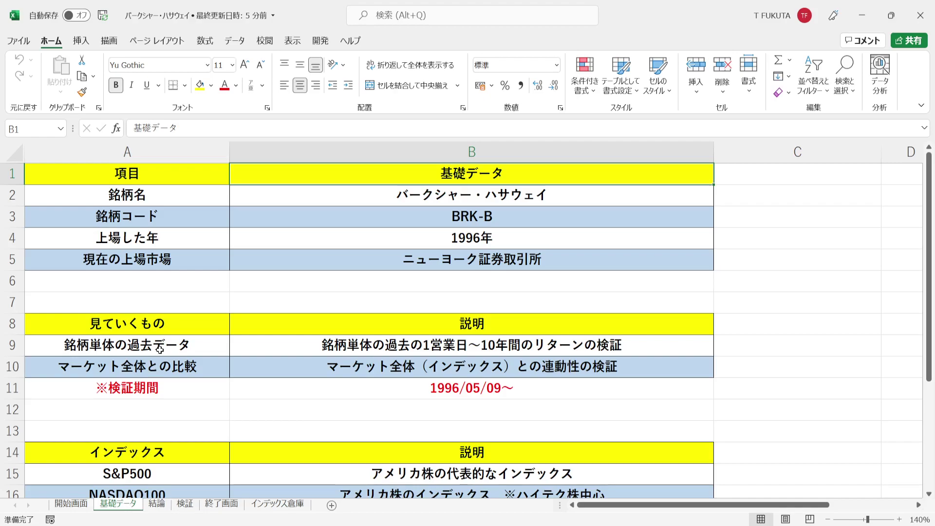
left_click(261, 197)
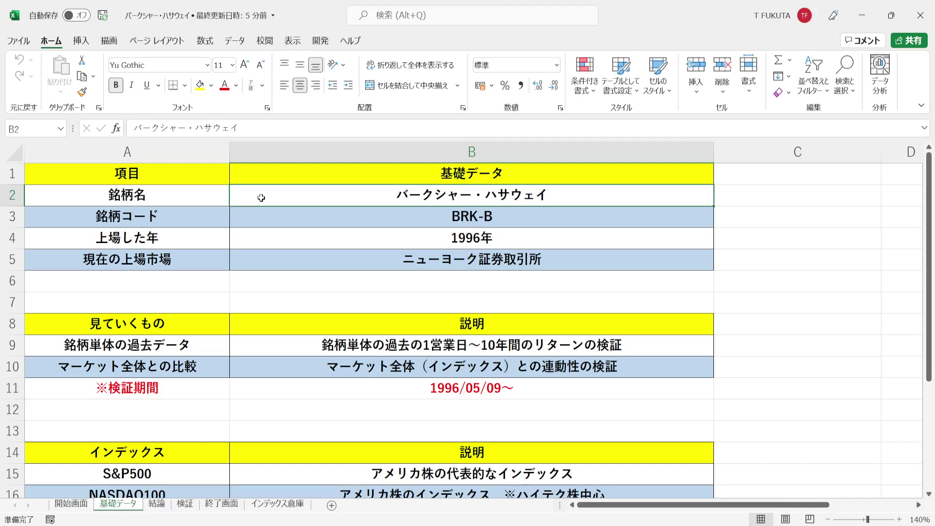
left_click(258, 210)
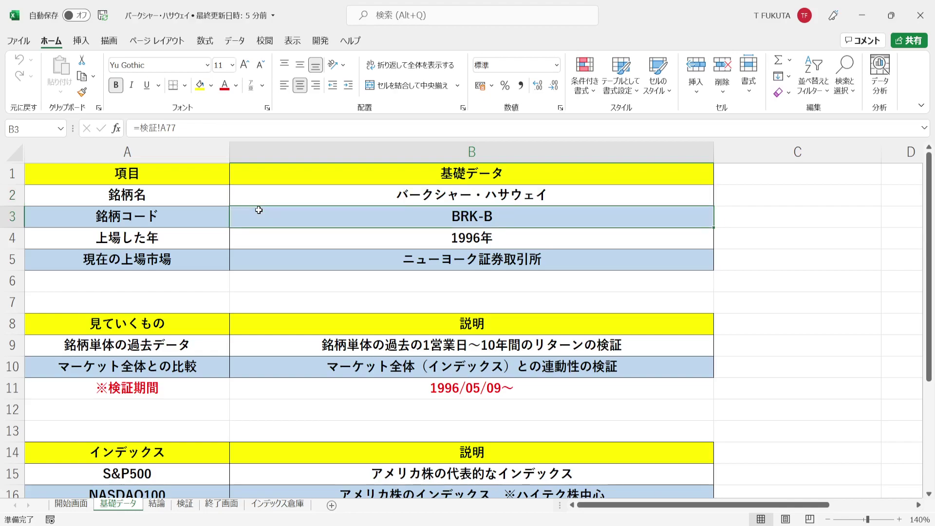
left_click(271, 243)
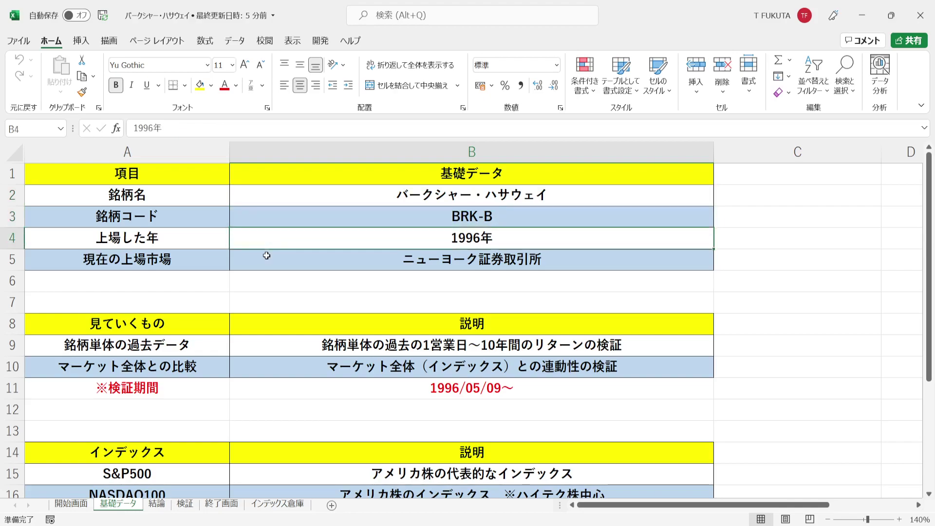
left_click(266, 256)
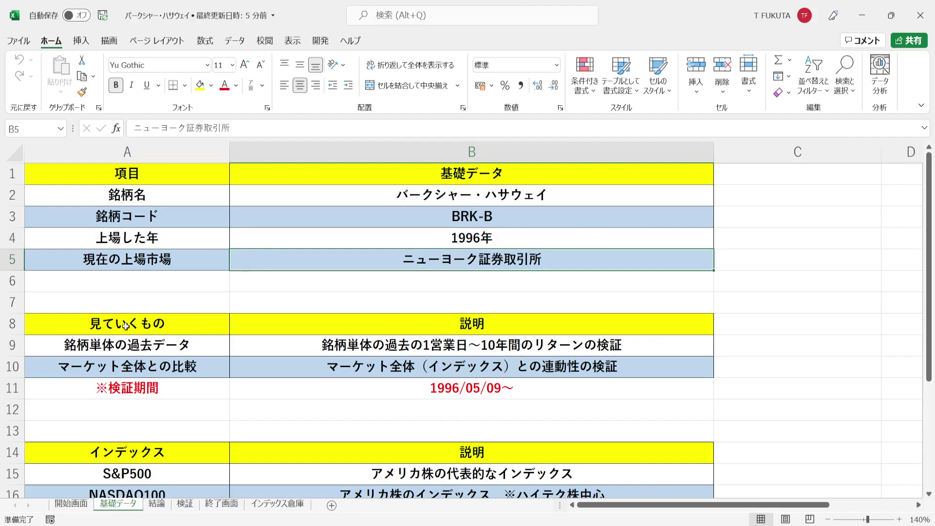
Step: Review the two analysis topics in rows 9 and 10 and the verification period in row 11
left_click_drag(13, 345, 13, 367)
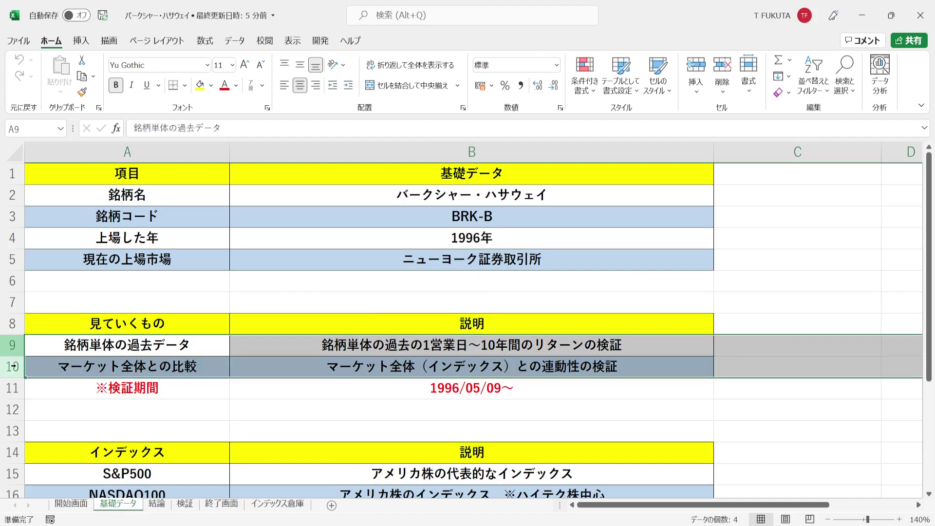
left_click(256, 349)
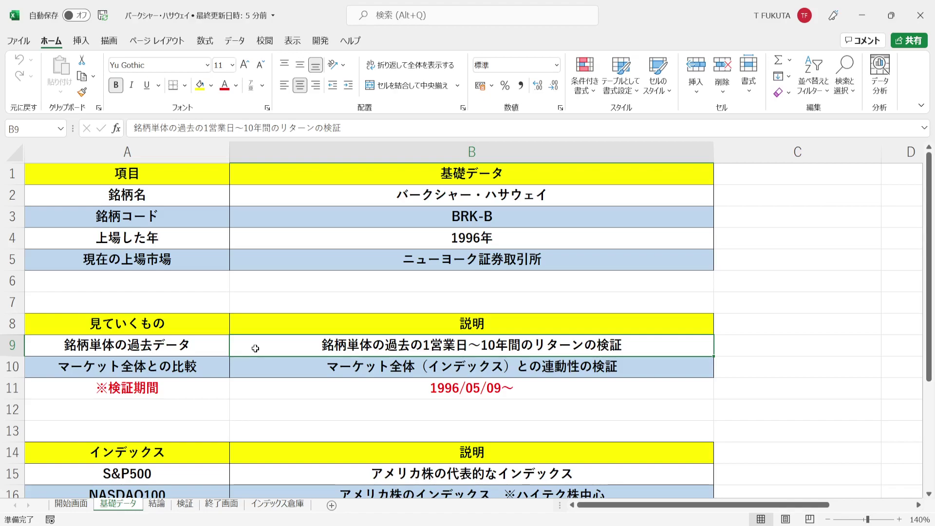
left_click(224, 365)
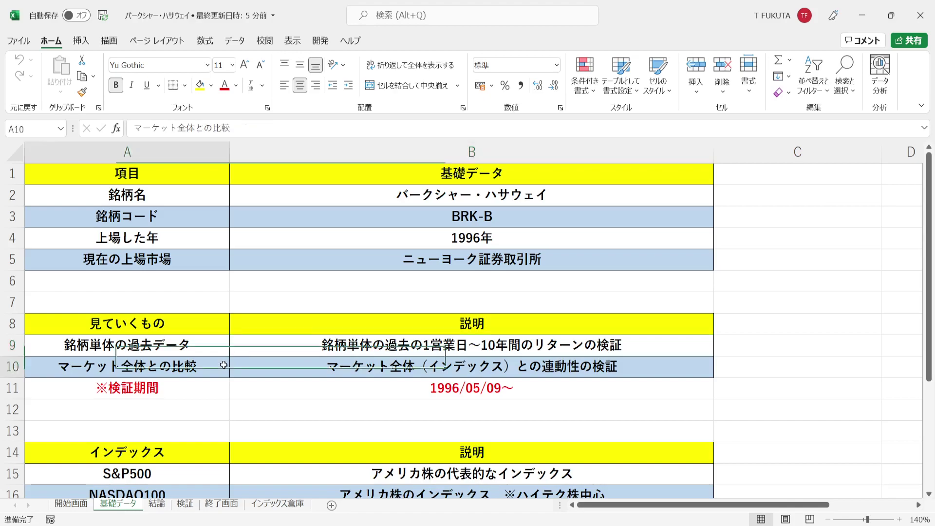
left_click(263, 368)
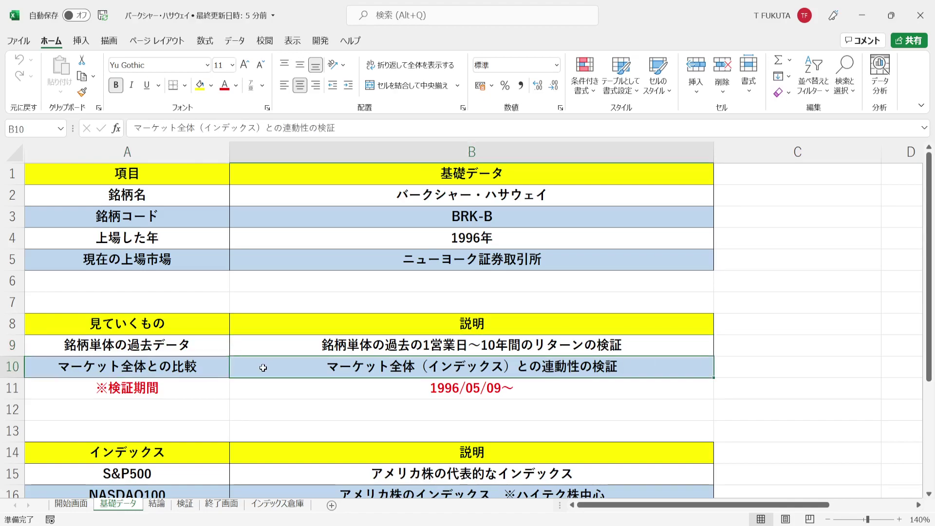
left_click(199, 385)
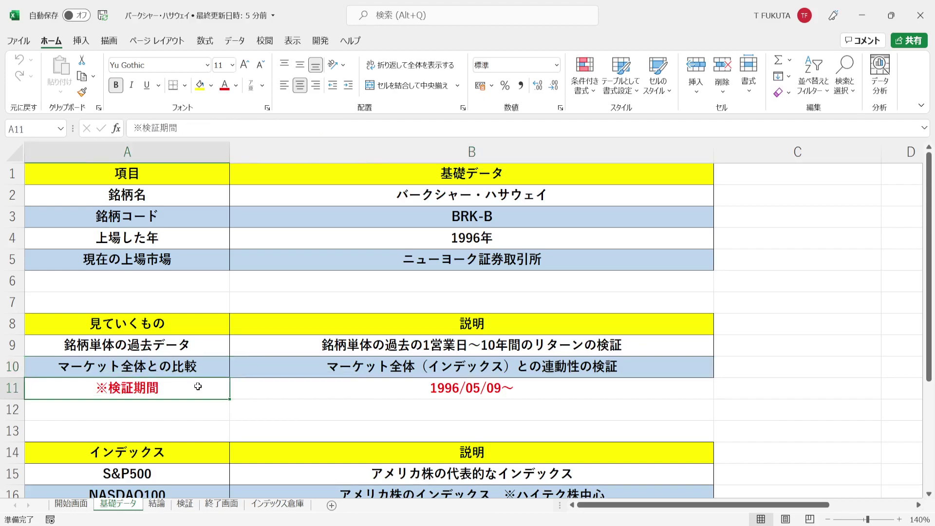
left_click(265, 387)
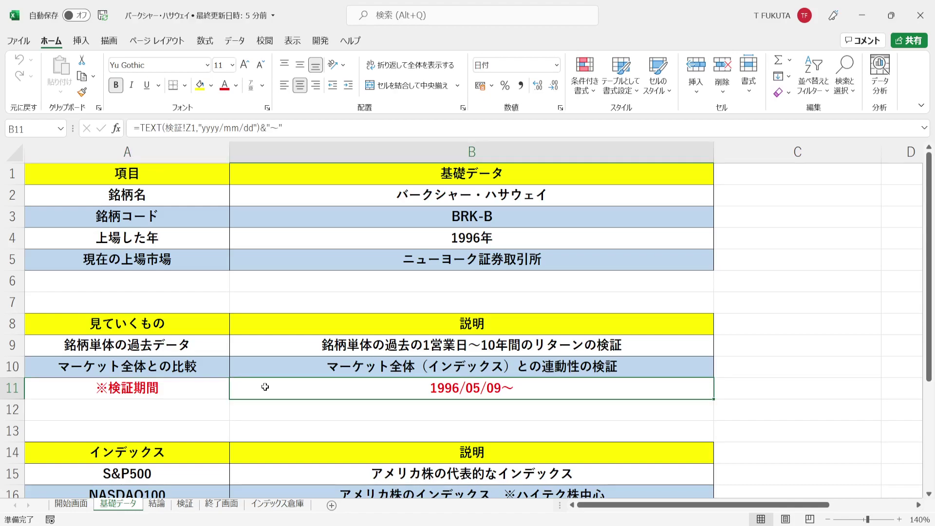
Step: Examine the インデックス table, highlighting the S&P500 and NASDAQ100 rows together
left_click(200, 447)
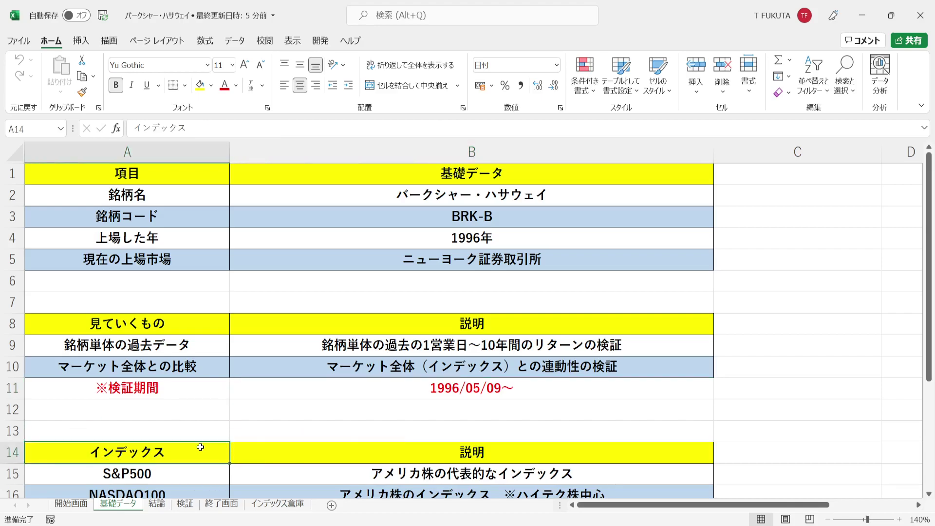
key("Down")
key("Down")
key("Down")
key("Down")
key("Down")
key("Down")
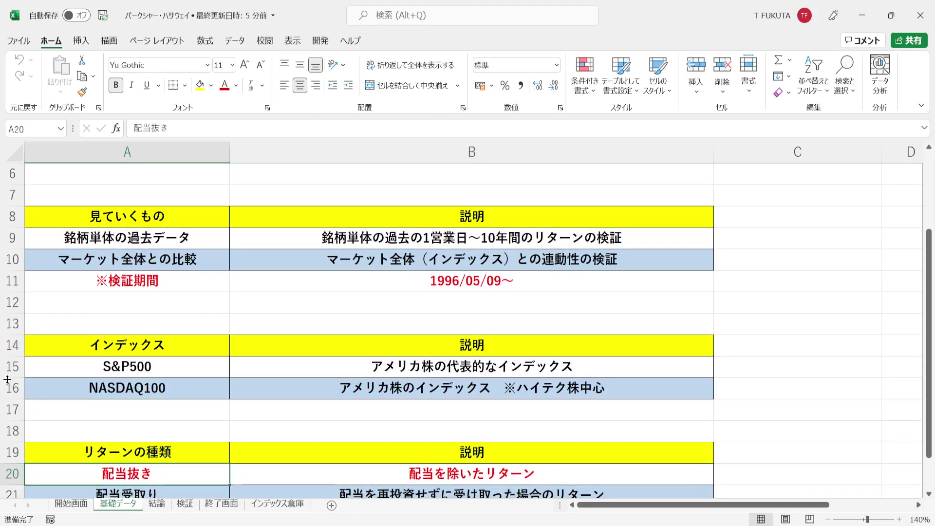
left_click(8, 371)
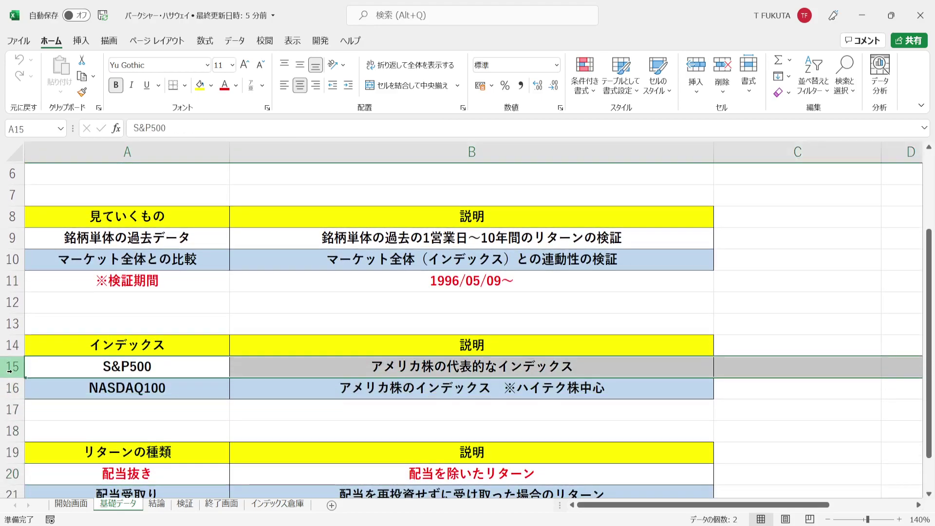
left_click(9, 387)
left_click_drag(11, 366, 12, 388)
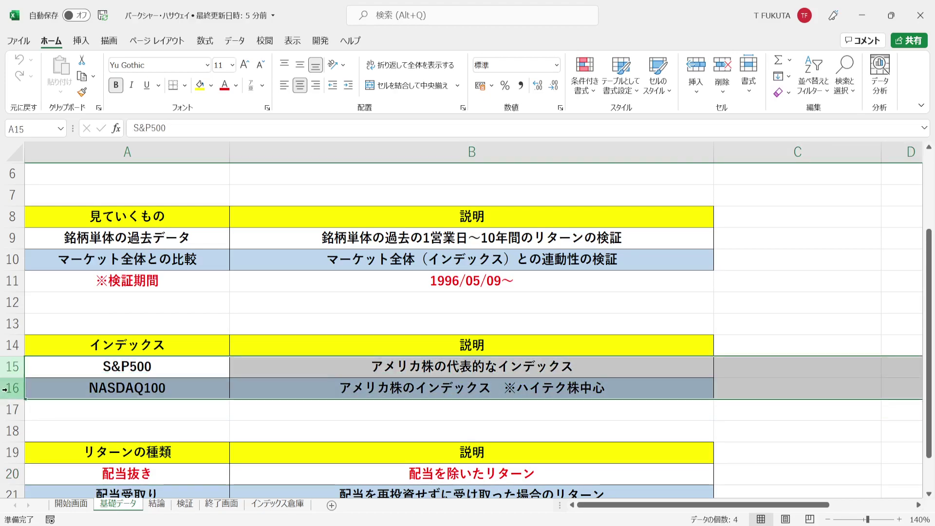
Step: Examine the リターンの種類 table by highlighting its three return types, ending with only the 配当抜き row selected
left_click(131, 446)
key("Down")
key("Down")
key("Down")
scroll(133, 457, "down", 2)
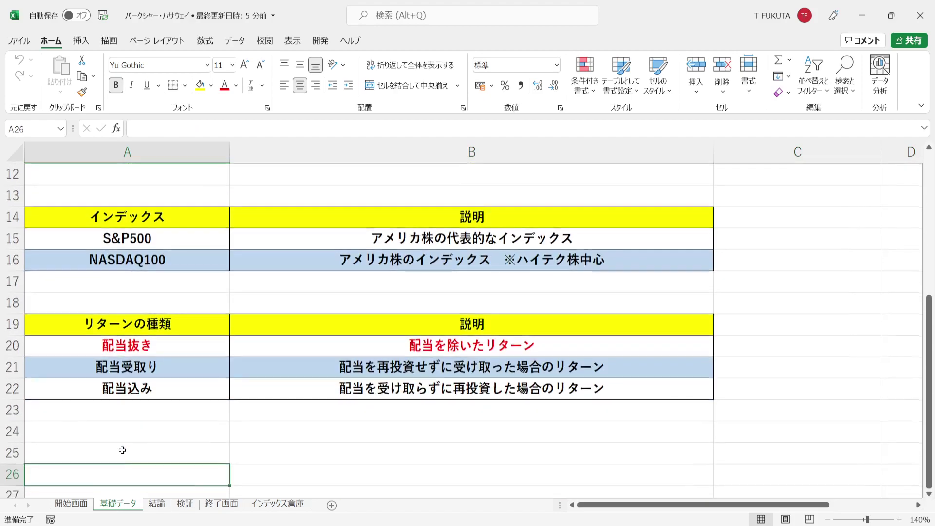
left_click_drag(12, 345, 16, 392)
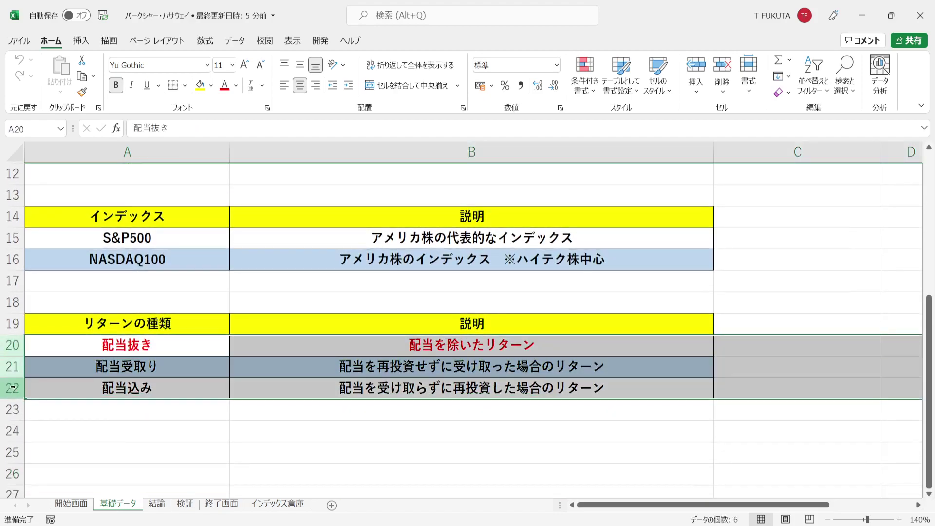
left_click(7, 348)
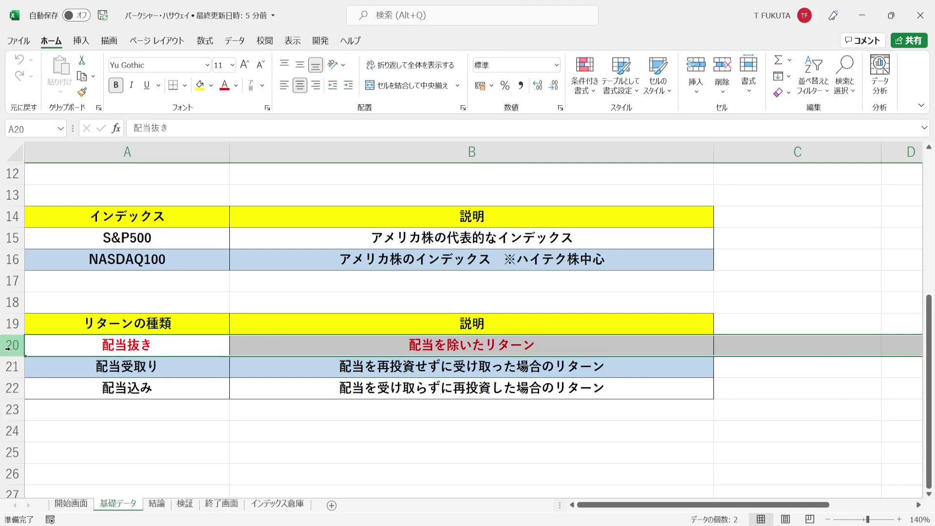
Step: Open the 結論 sheet and go through its conclusions from 値動きの連動性 in row 2 to 投資前提 in row 6
left_click(155, 505)
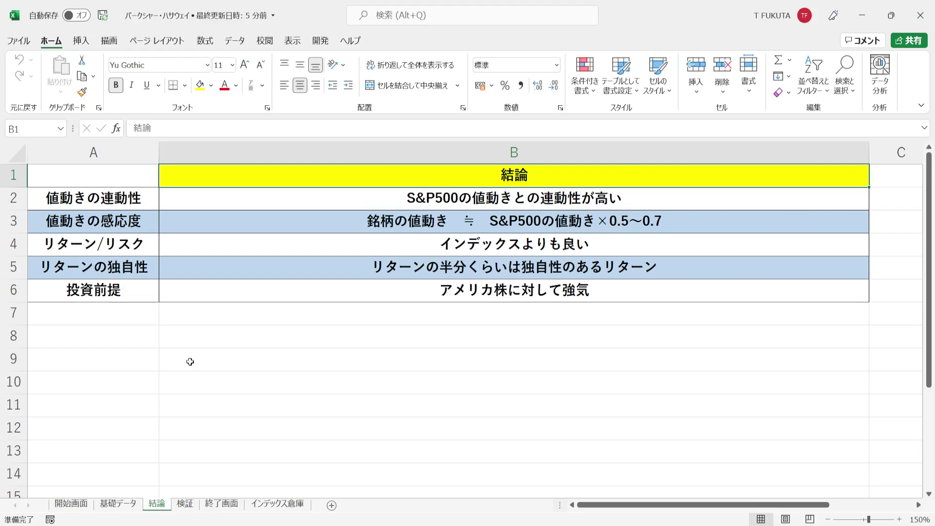
left_click_drag(13, 198, 24, 276)
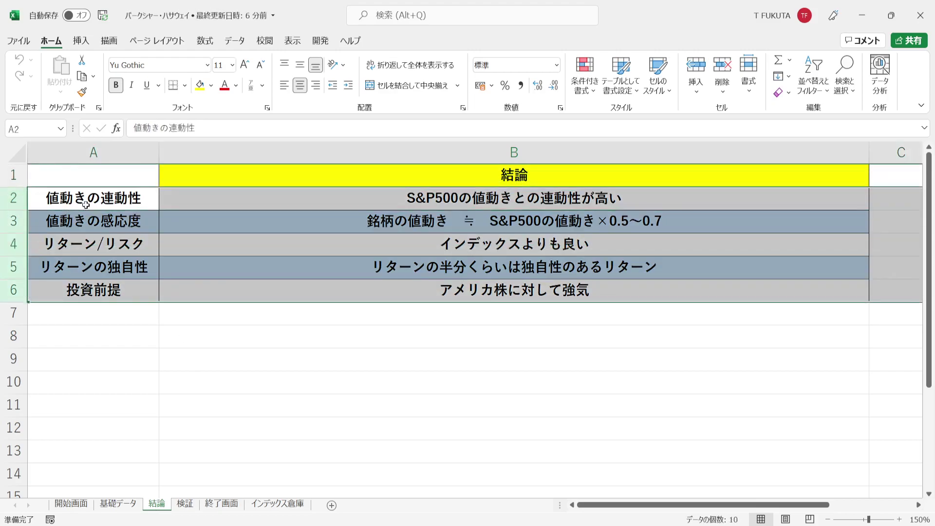
left_click(36, 199)
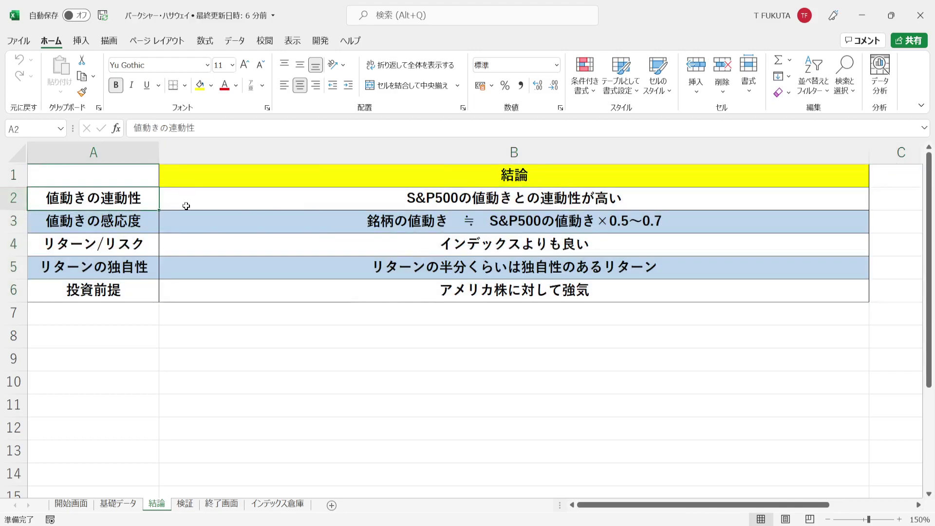
left_click(224, 202)
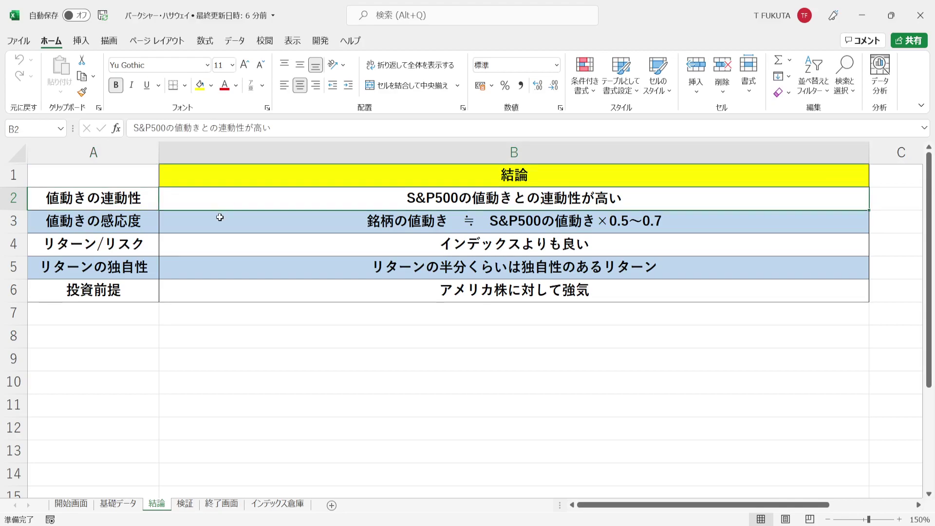
left_click(219, 217)
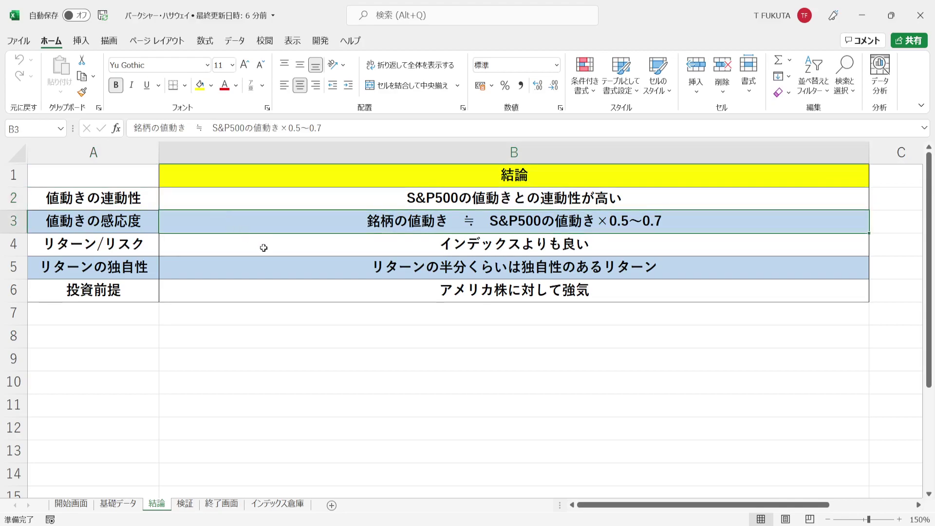
left_click(238, 242)
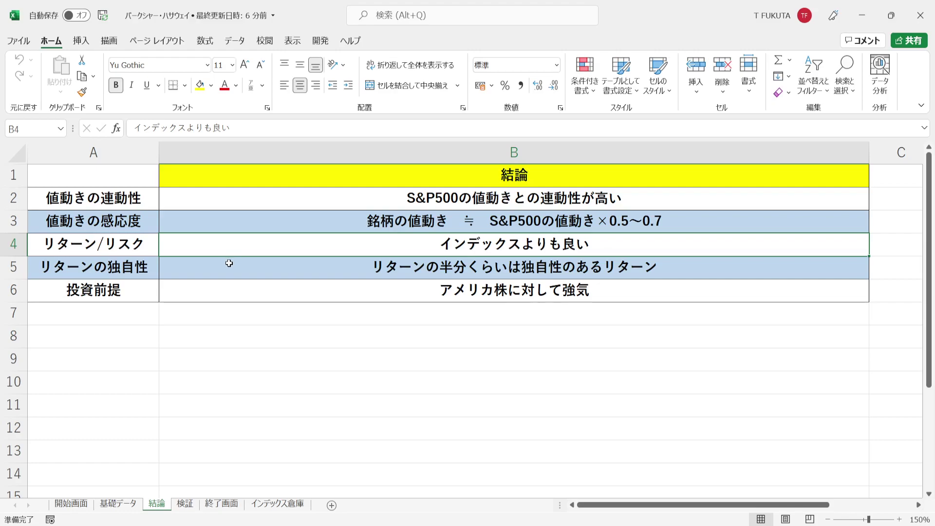
left_click(229, 263)
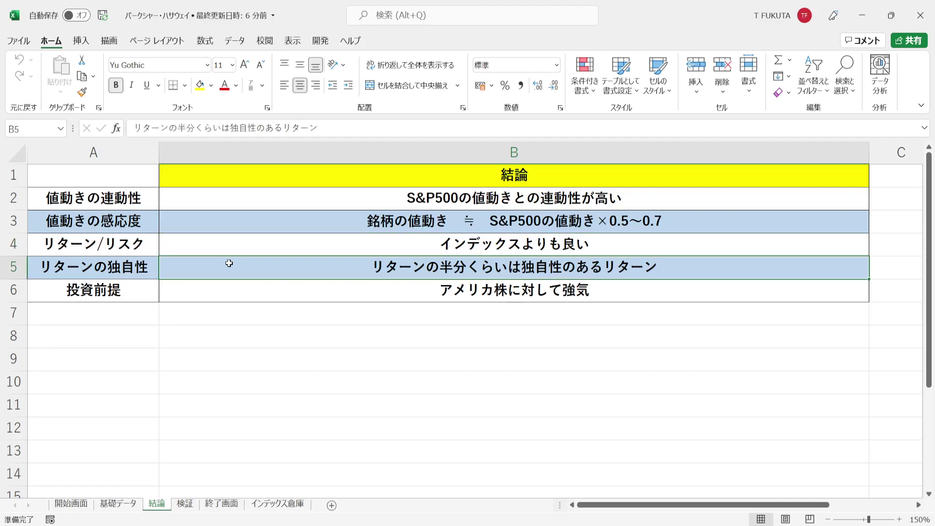
left_click(146, 289)
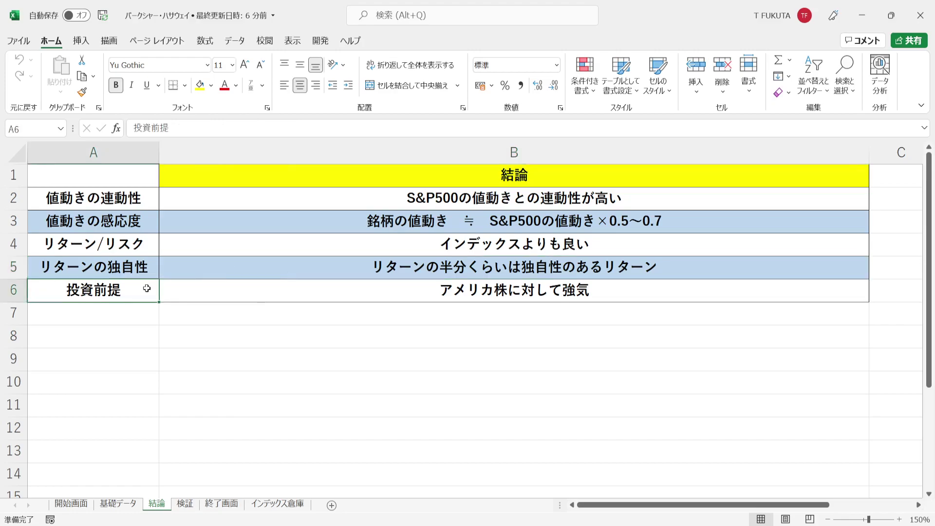
Step: Review the 投資前提 conclusion in B6, highlight conclusion rows 2 to 6 together, and return to the 結論 heading
left_click(215, 295)
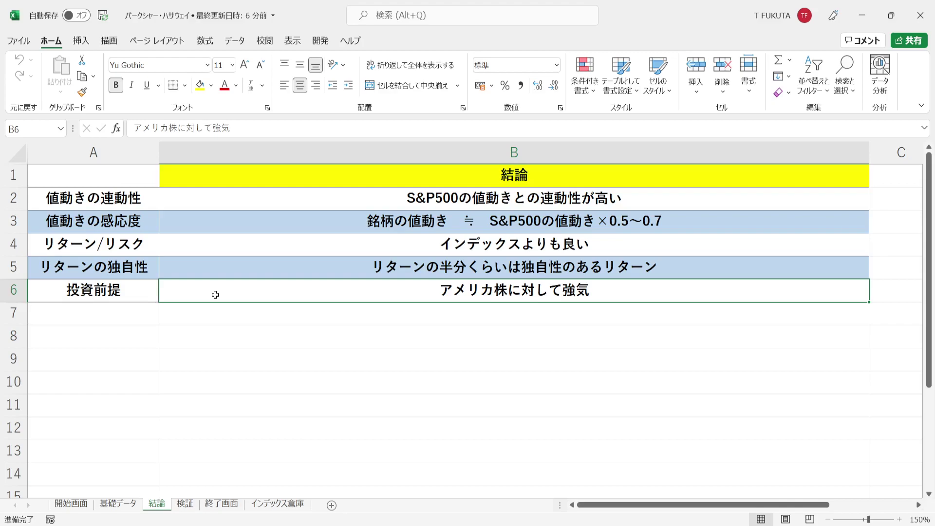
left_click_drag(13, 197, 13, 291)
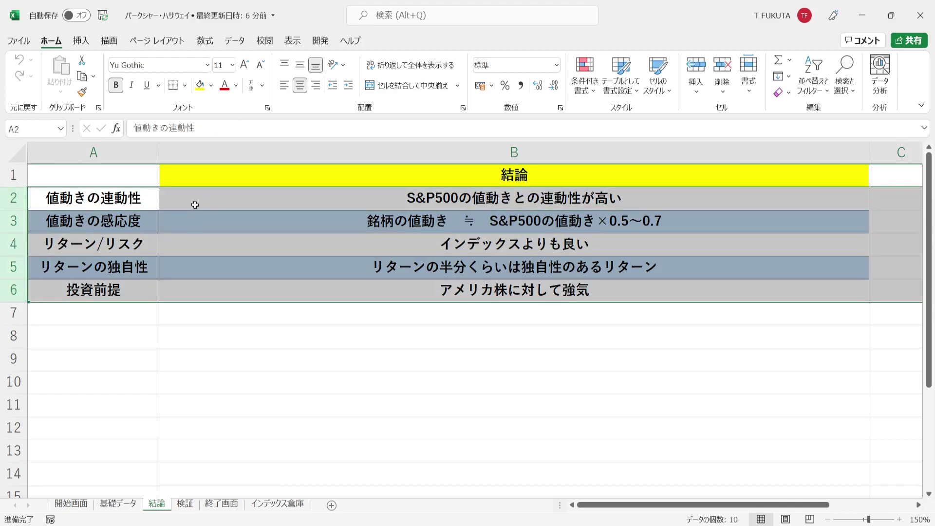
left_click(228, 177)
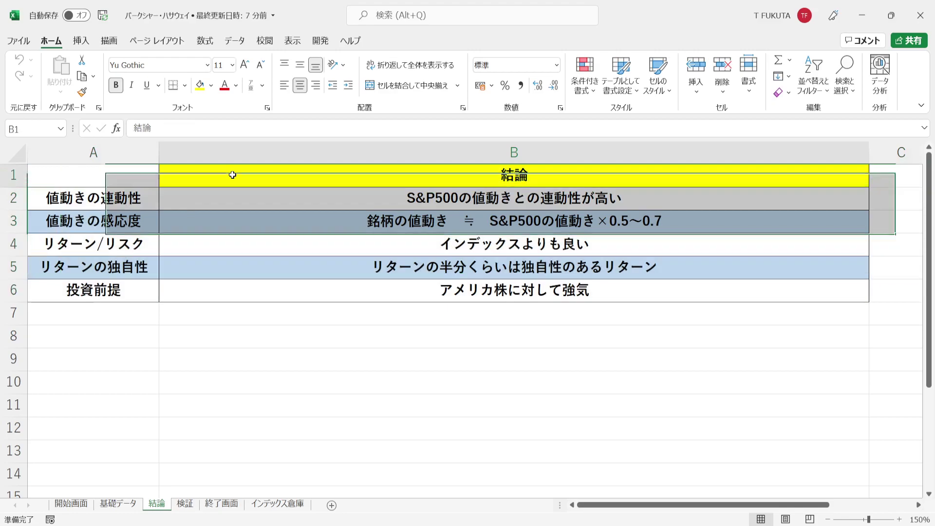
Step: Open the 検証 sheet and examine the BRK-B statistics table, its period dates in Z1:Z2, ticker row and 配当-抜き label
left_click(186, 504)
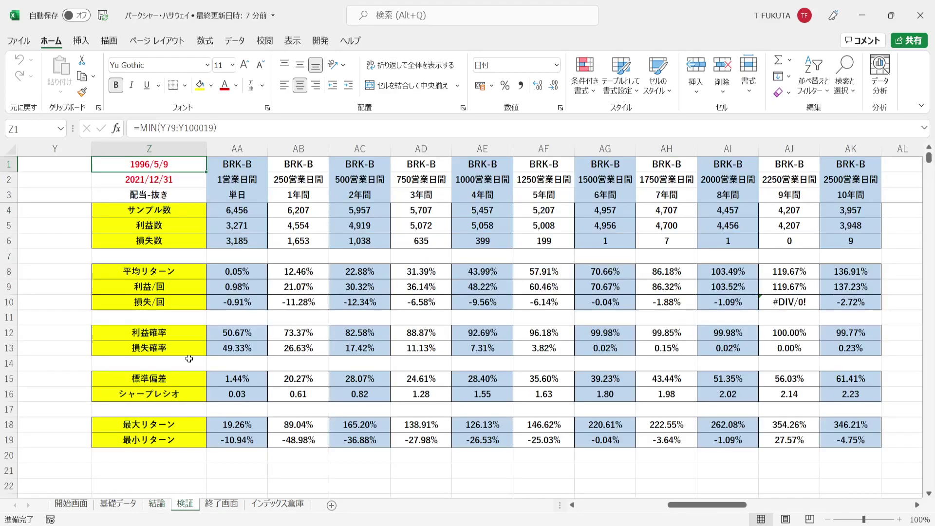
left_click_drag(212, 161, 872, 441)
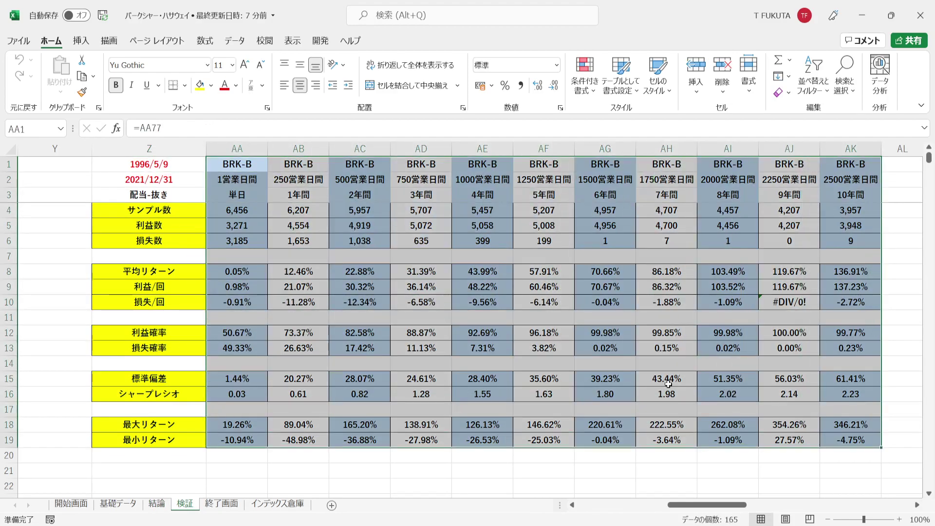
left_click(100, 166)
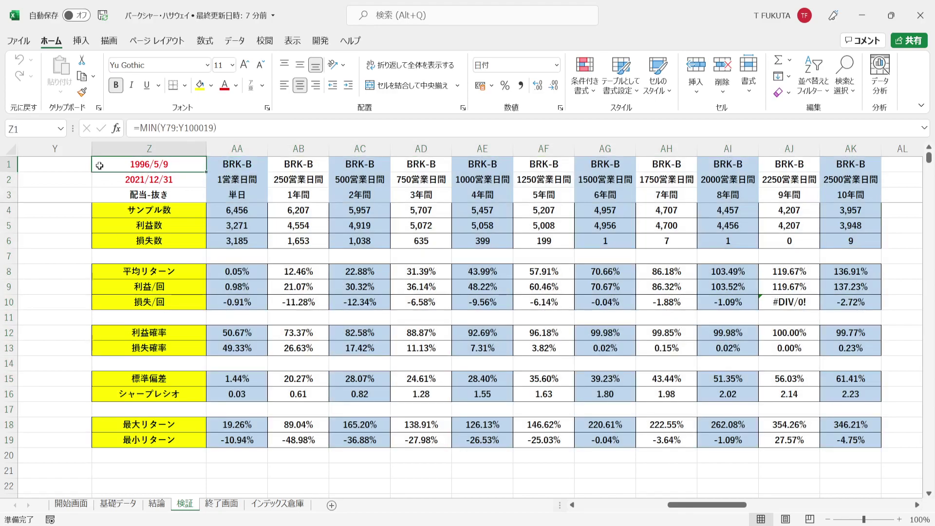
key("Down")
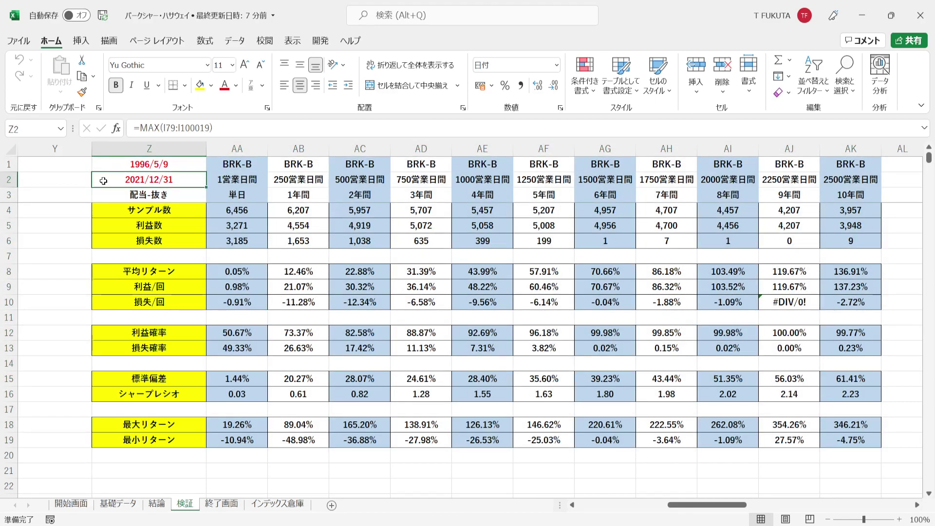
left_click_drag(212, 164, 853, 165)
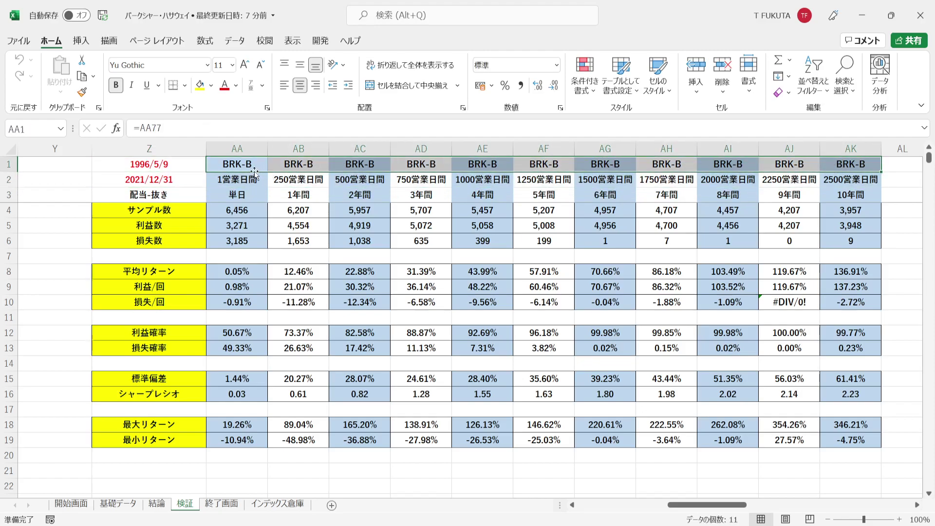
left_click(195, 194)
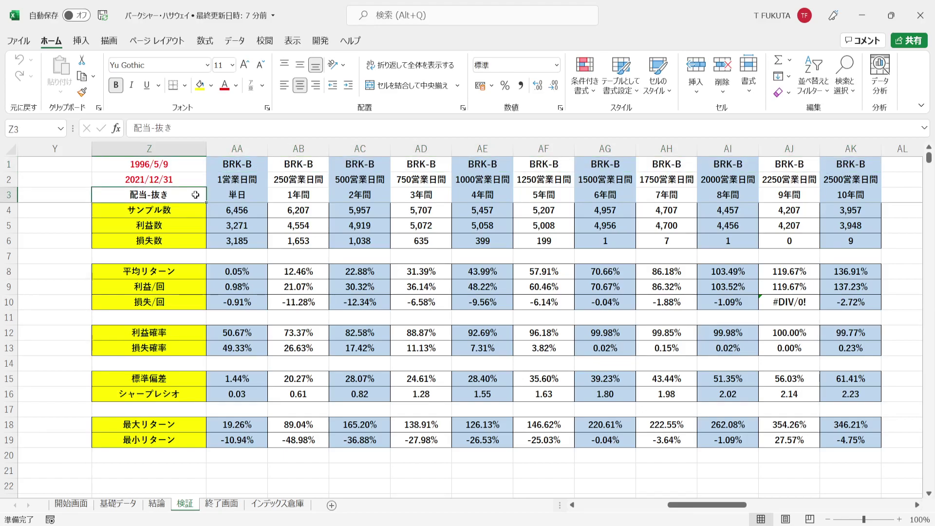
Step: Examine the single-day column AA, relating its サンプル数 in AA4 to the period dates, ticker and 1営業日間 holding period
left_click(232, 148)
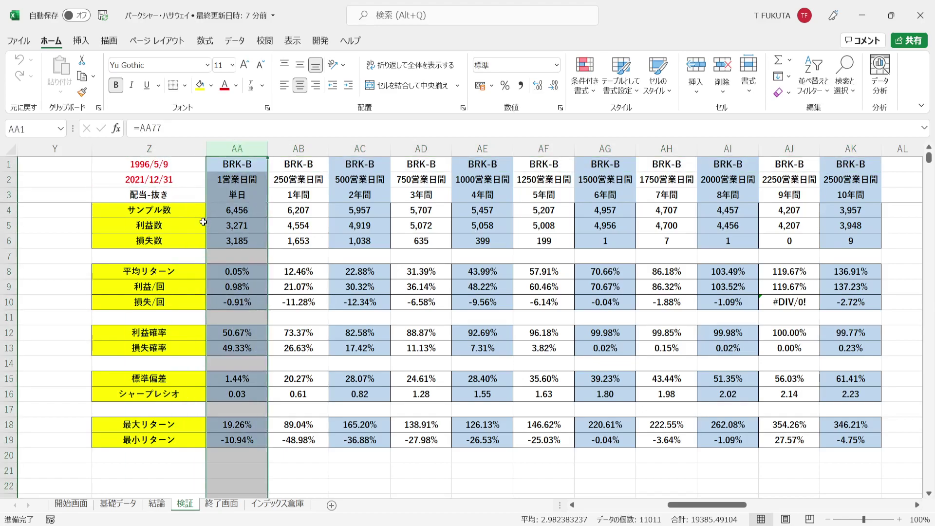
left_click(200, 211)
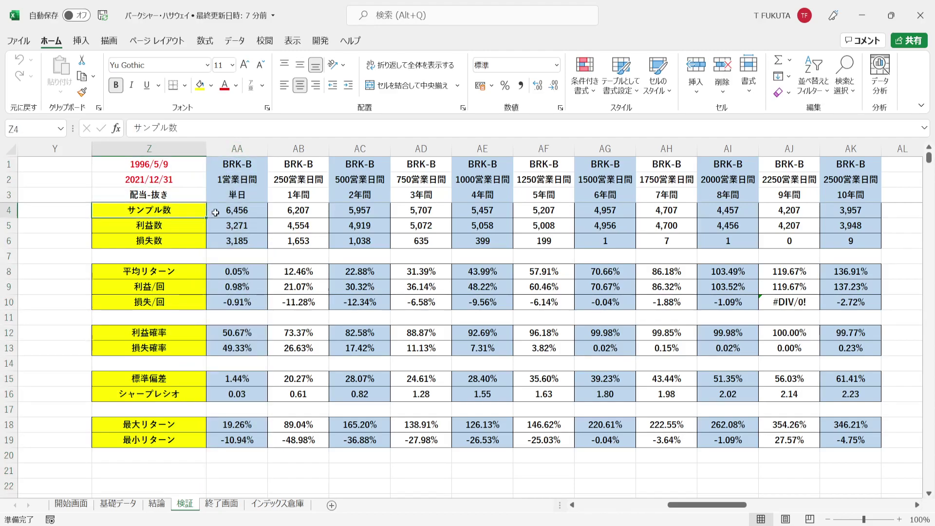
left_click(216, 212)
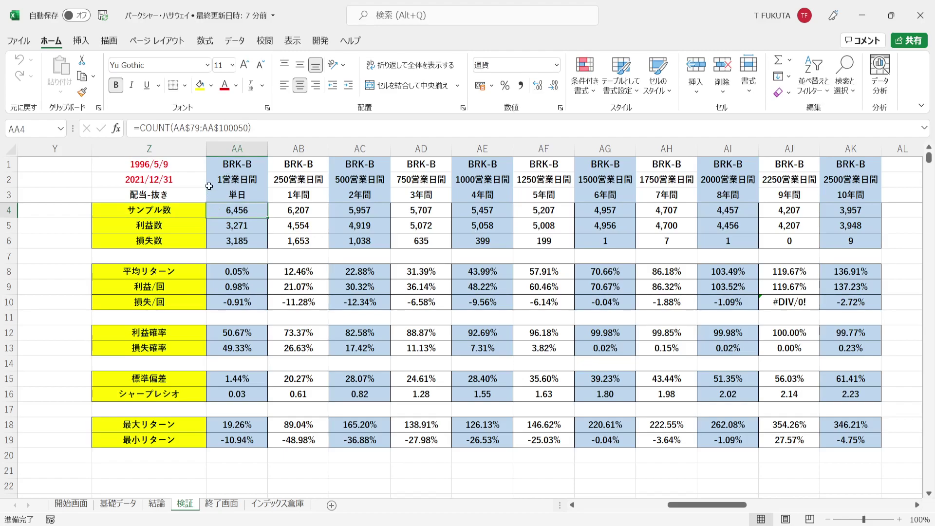
left_click(213, 164)
left_click_drag(194, 164, 189, 177)
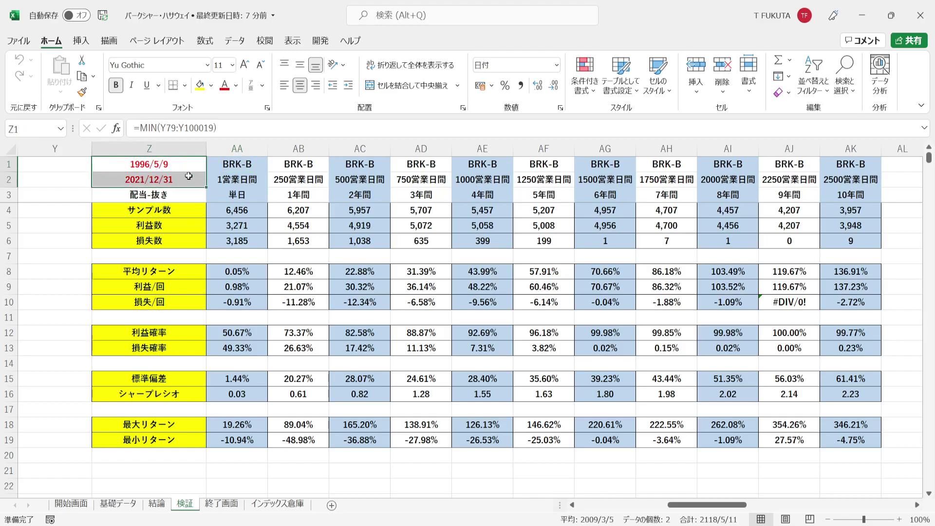
left_click(213, 165)
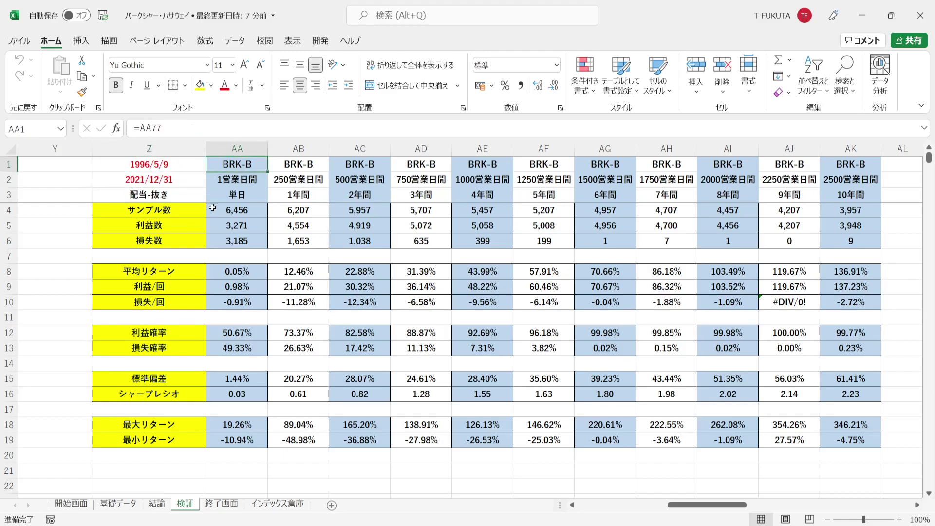
left_click(211, 182)
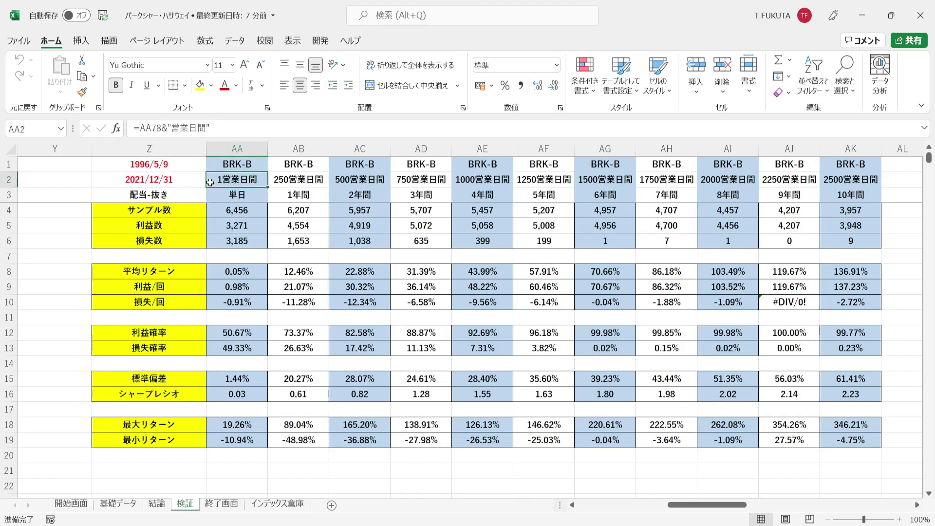
left_click(210, 209)
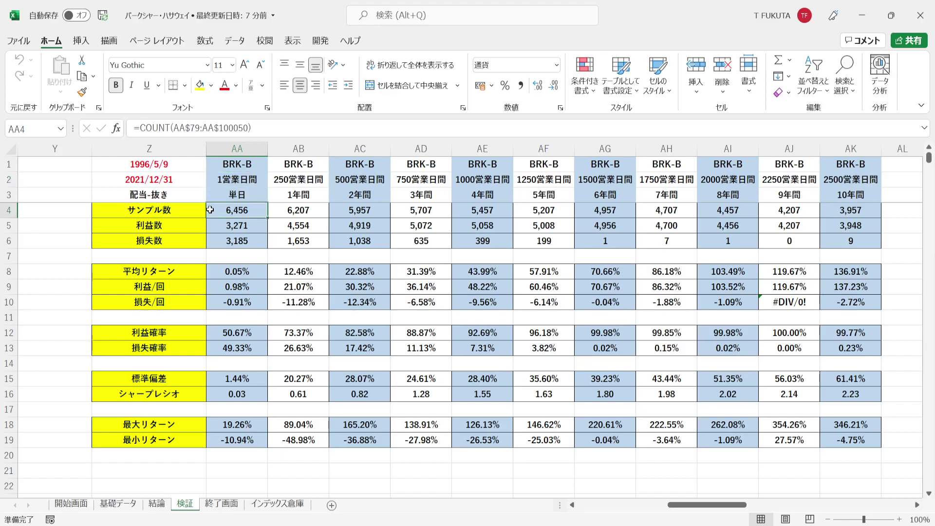
Step: Inspect column AA's profit and loss probabilities, counts and per-trade averages, ending on 平均リターン in AA8
left_click(213, 335)
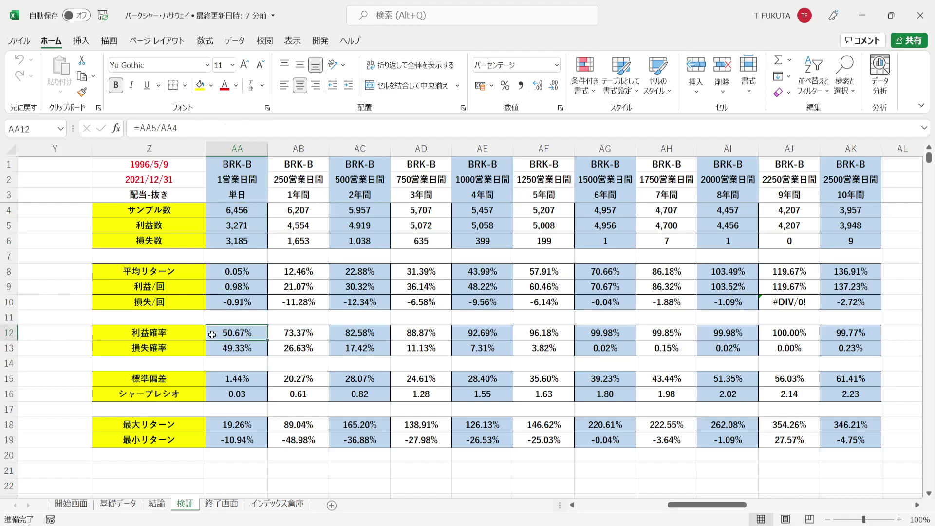
left_click(213, 226)
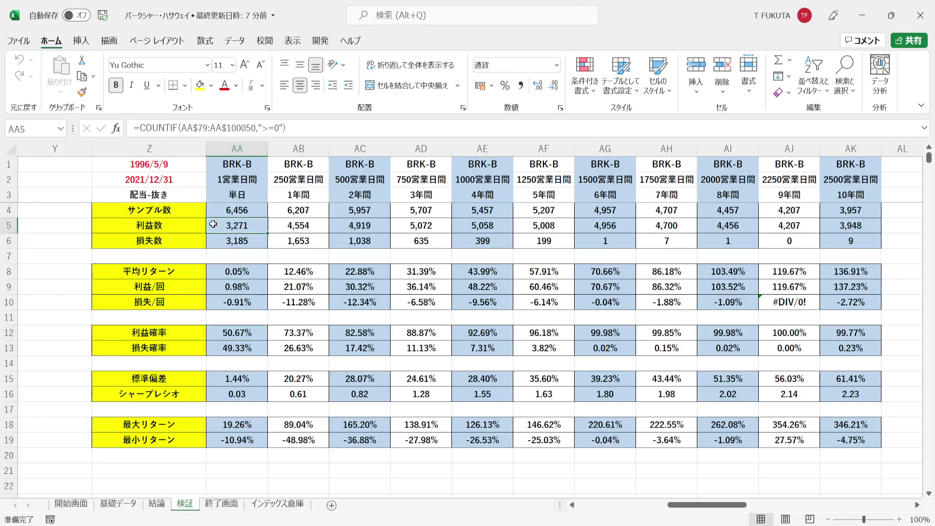
left_click(213, 288)
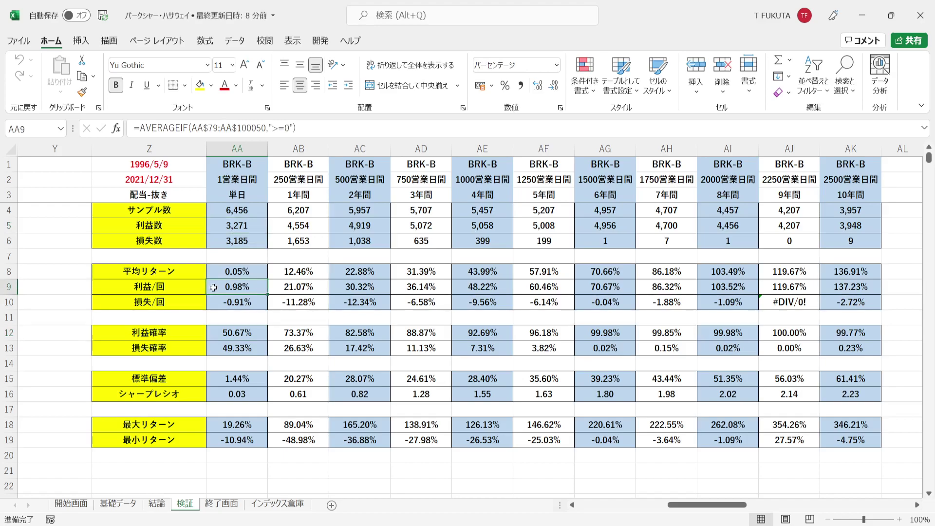
left_click(211, 351)
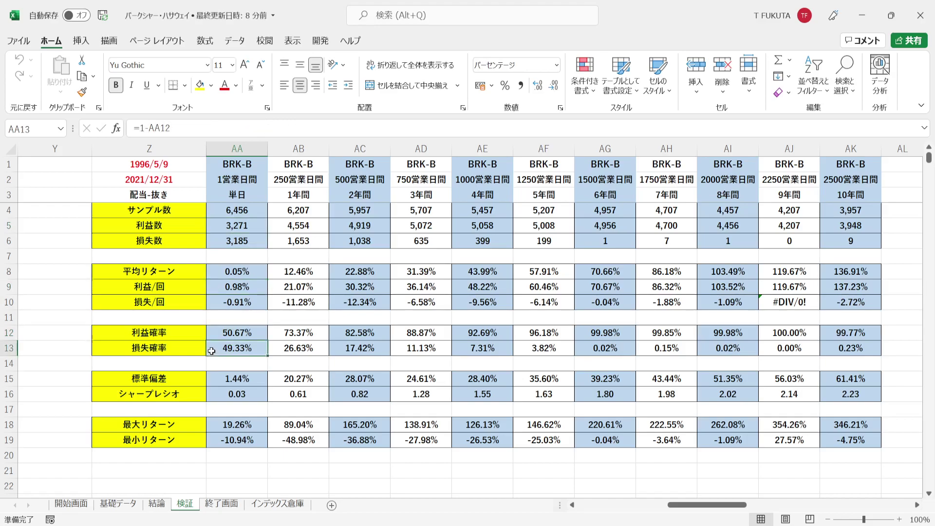
left_click(215, 240)
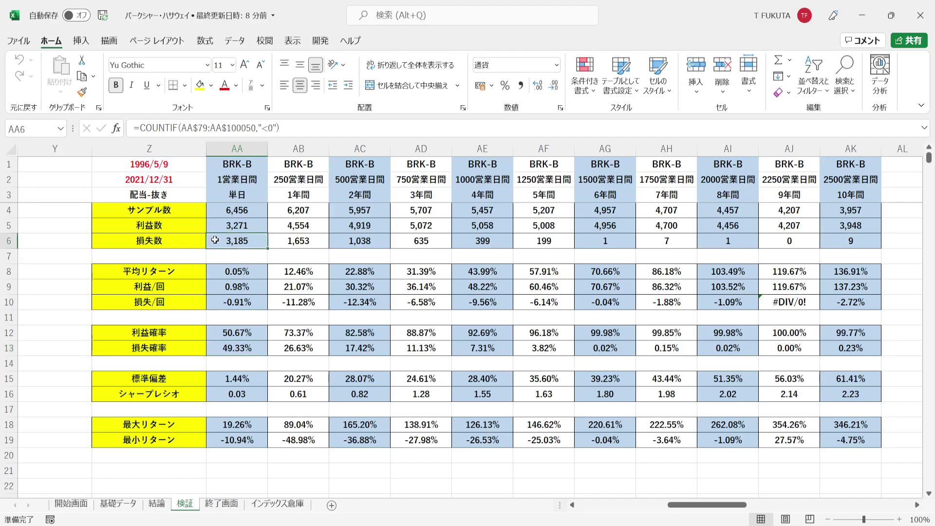
left_click(215, 302)
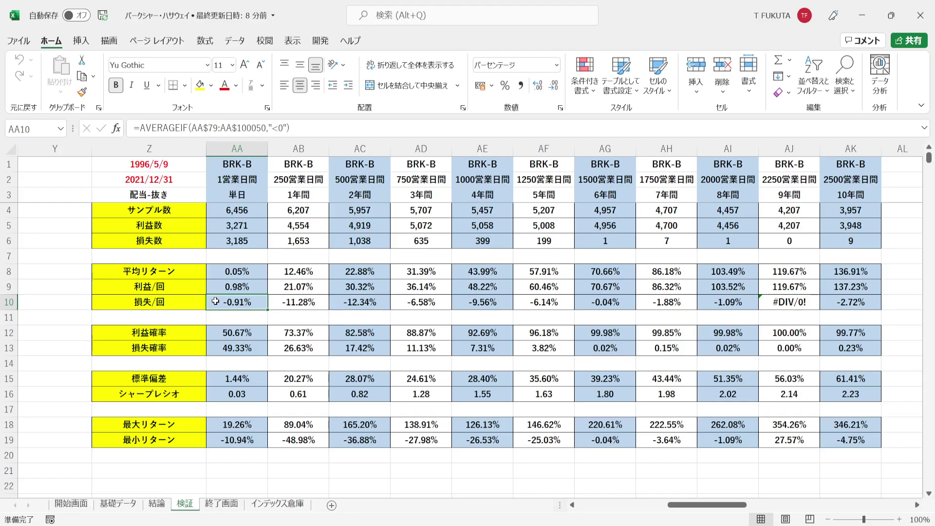
left_click(214, 271)
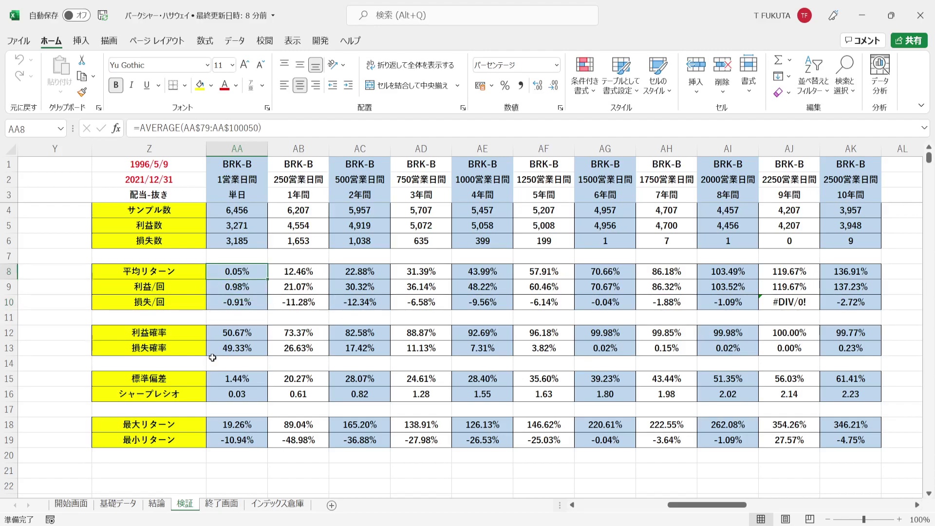
Step: Examine the single-day 標準偏差 in AA15 and compare it with the 平均リターン in AA8
left_click(189, 378)
mouse_move(189, 378)
left_mouse_down()
mouse_move(211, 378)
mouse_move(182, 380)
left_mouse_up()
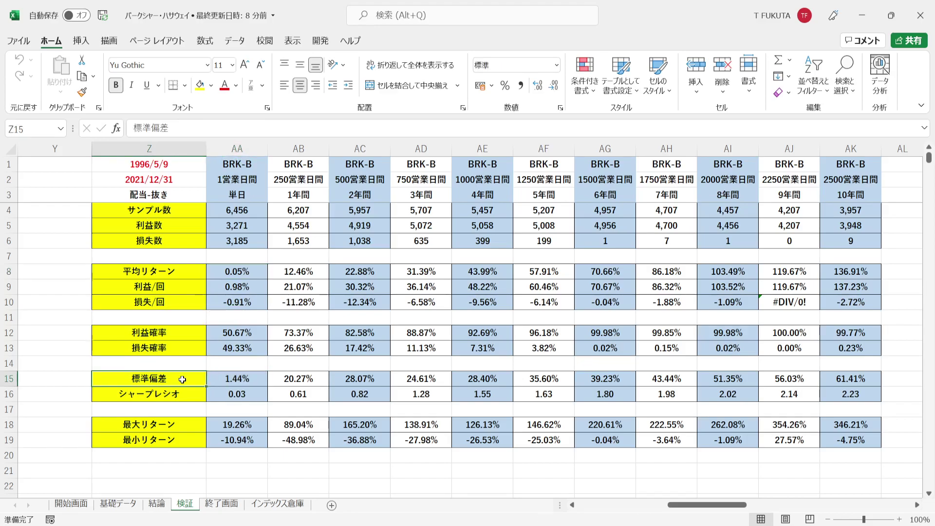
left_click(216, 380)
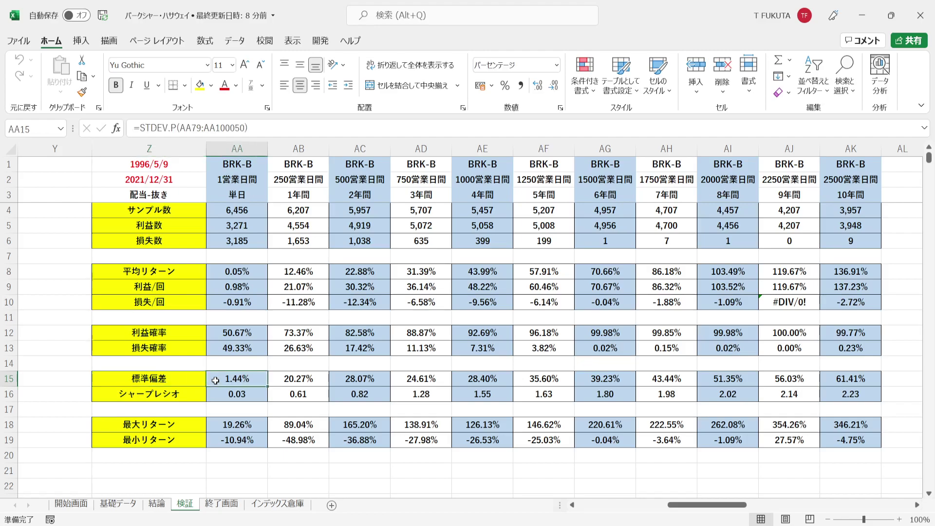
left_click(214, 272)
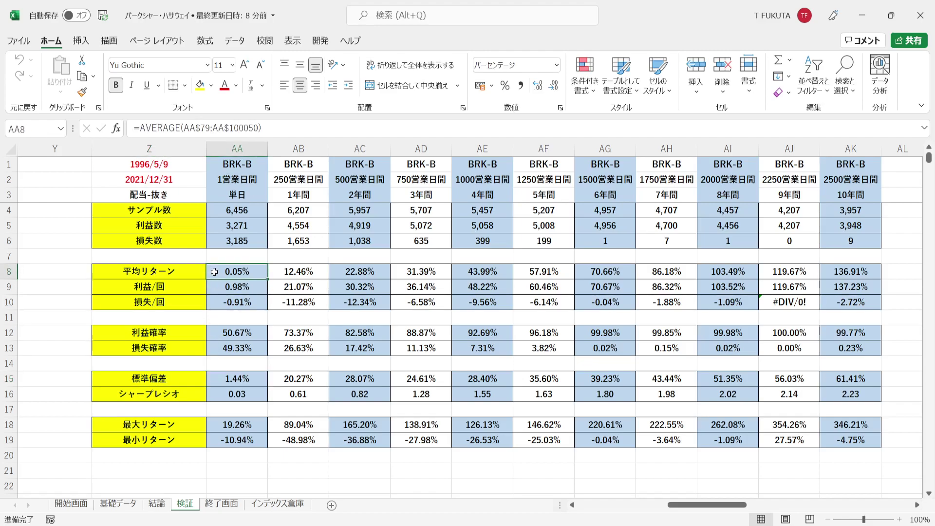
left_click(217, 378)
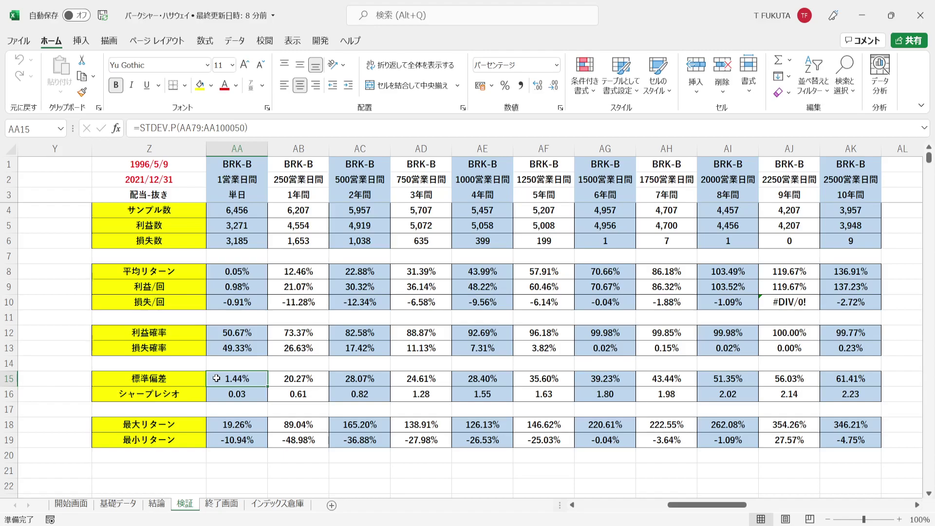
Step: Inspect the シャープレシオ formula in AA16 and the cells it references, leaving the formula as it is
left_click(194, 394)
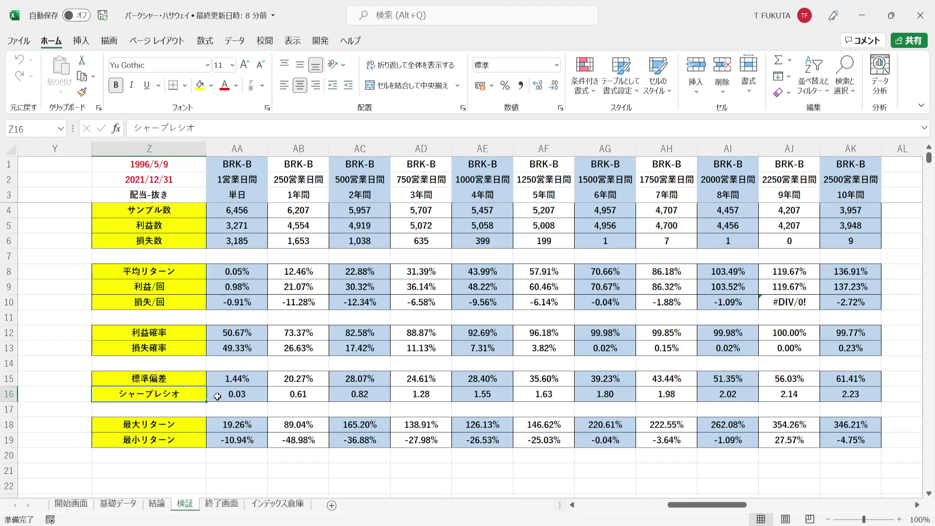
left_click(218, 397)
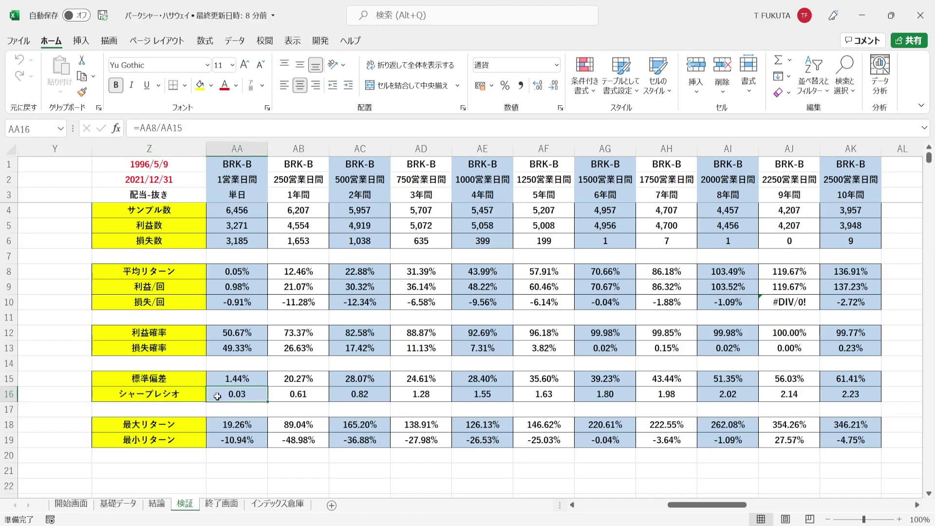
double_click(218, 396)
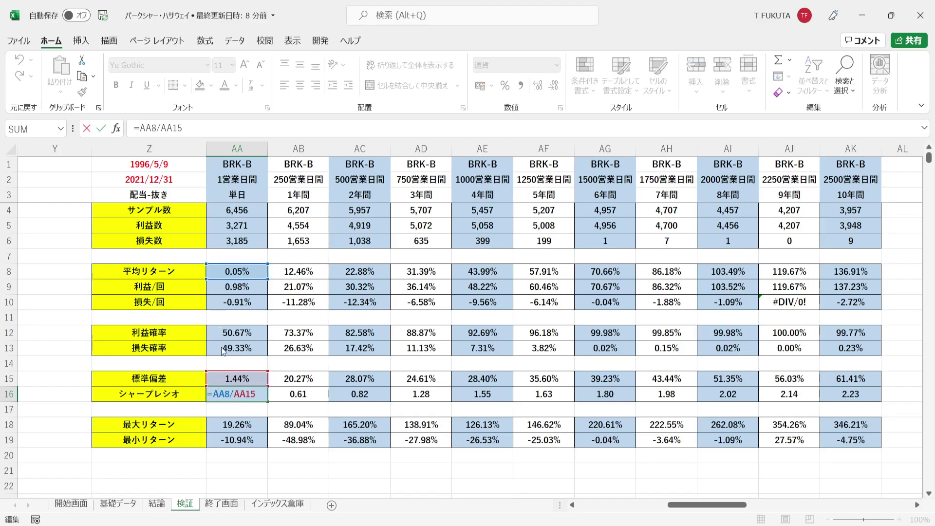
key("Return")
left_click(213, 395)
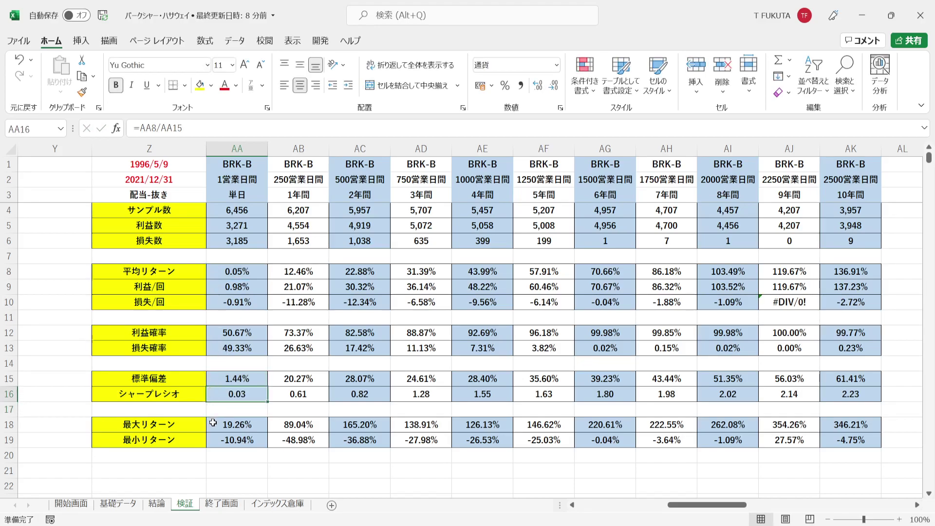
Step: Highlight the 最大リターン and 最小リターン rows for the single-day column and inspect AA18 and AA19, ending on AA18
left_click(196, 428)
left_click_drag(195, 429, 214, 440)
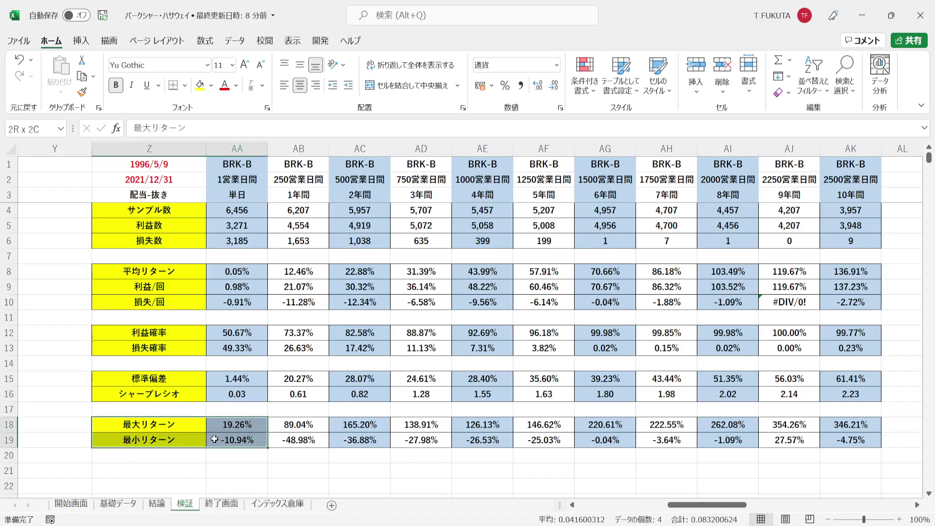
left_click(215, 425)
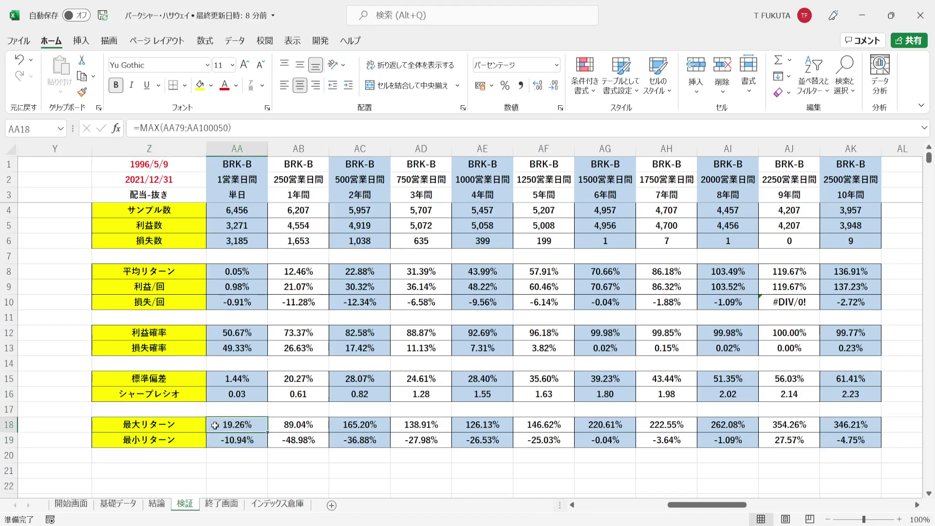
key("Down")
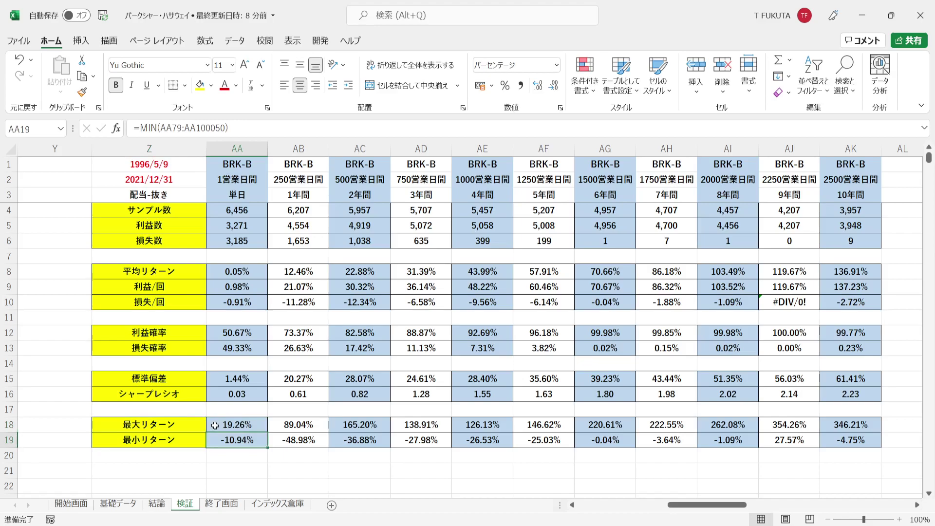
left_click(215, 425)
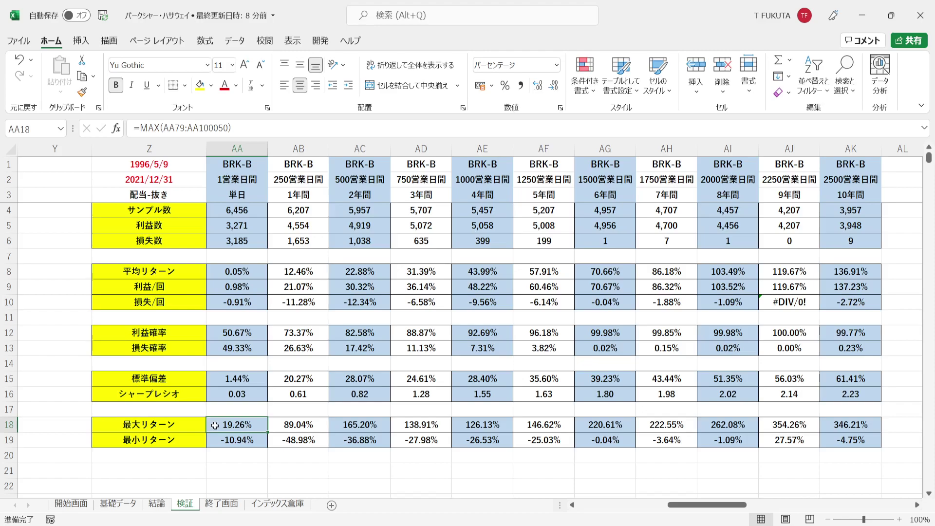
Step: Check the single-day 最小リターン in AA19, then highlight column AA and columns AB to AK, ending on the one-year column AB
left_click(211, 440)
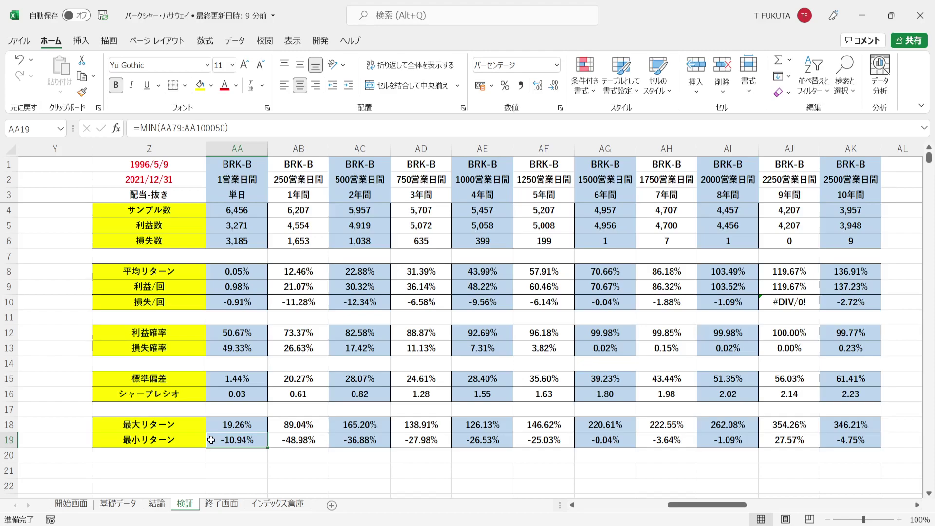
left_click(242, 146)
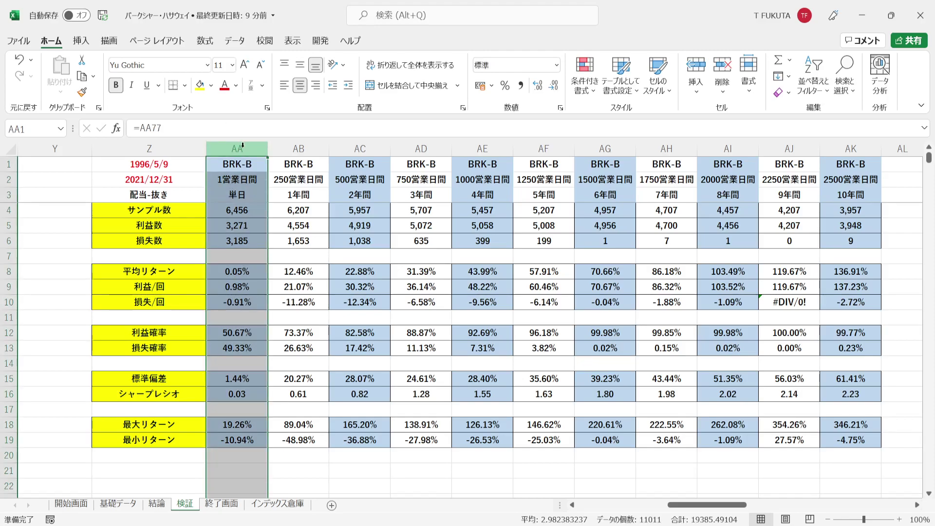
left_click_drag(298, 147, 848, 193)
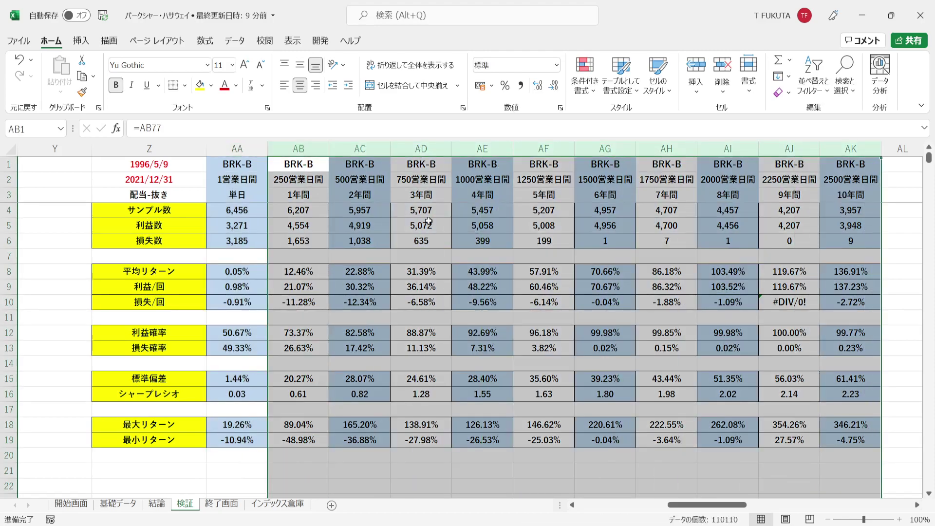
left_click(289, 149)
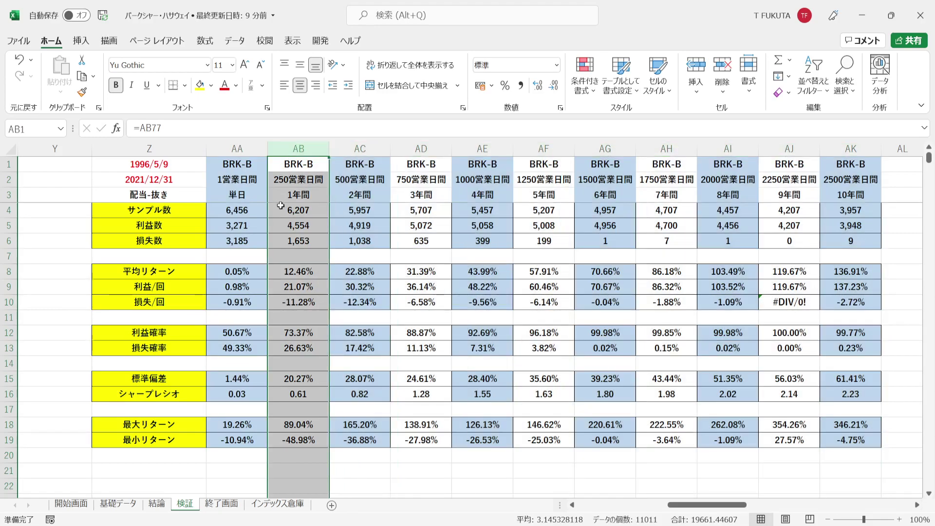
Step: Inspect the date range in Z1:Z2 and the one-year column's ticker, 営業日間 header and サンプル数, ending on AB4
left_click(281, 209)
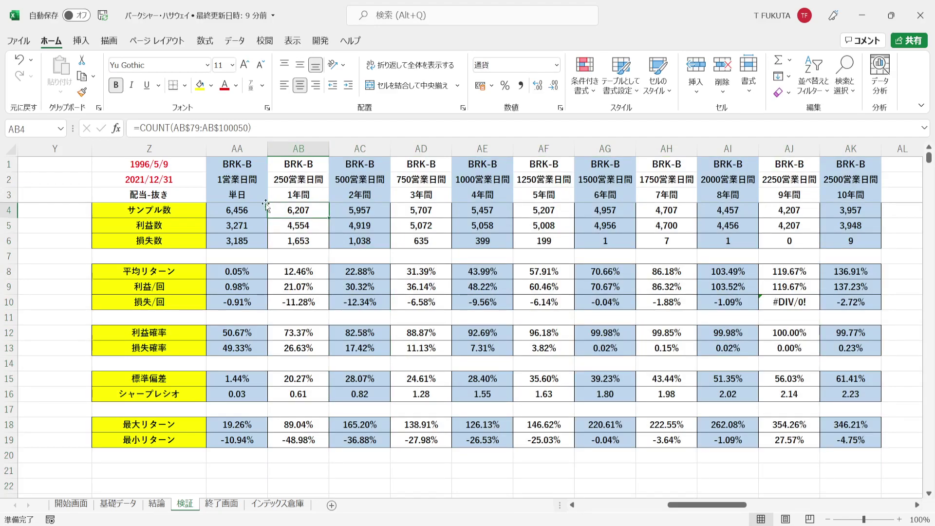
left_click_drag(192, 168, 193, 178)
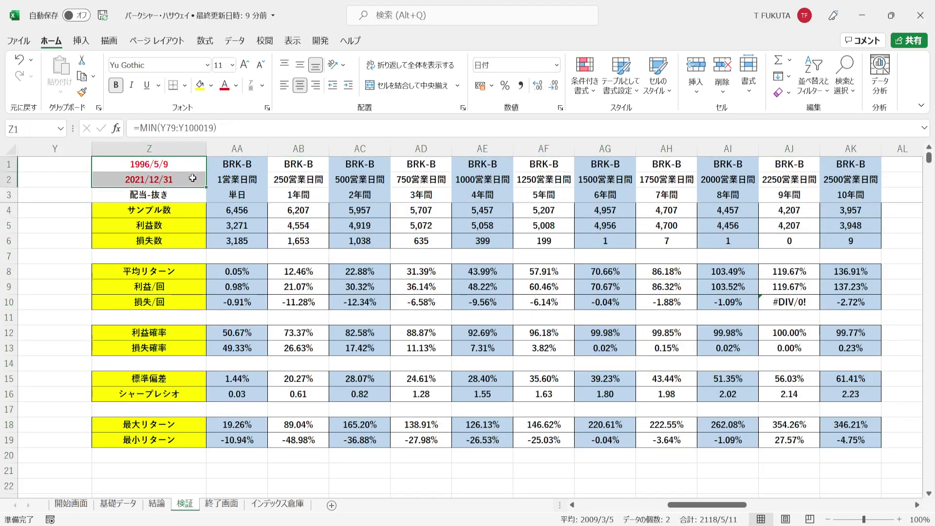
left_click(276, 162)
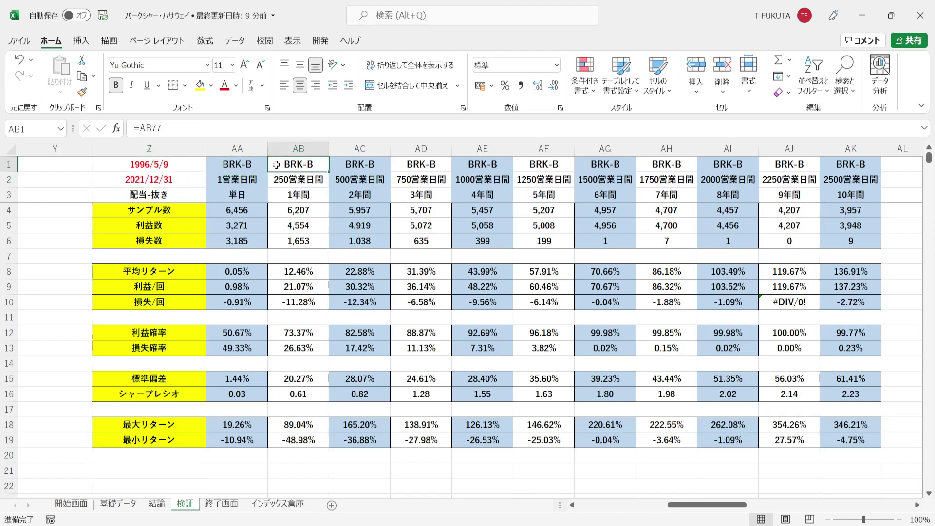
left_click(269, 179)
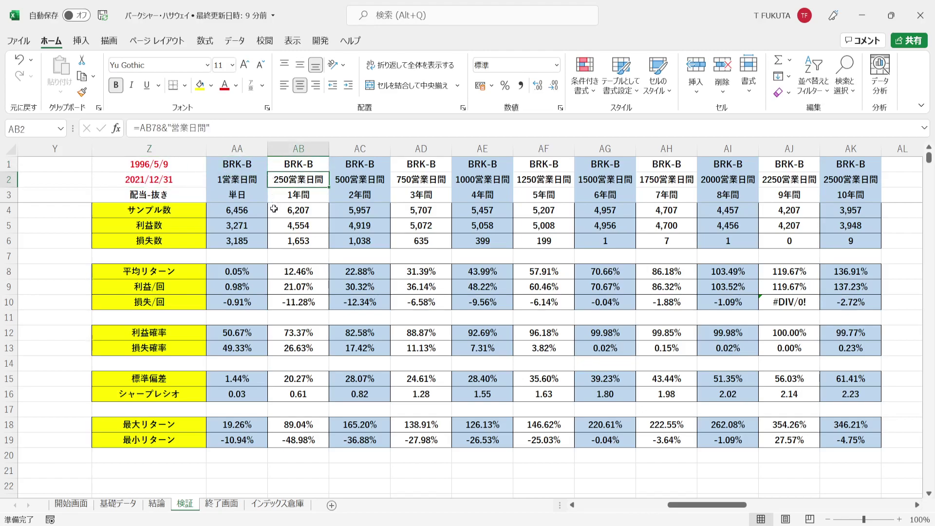
left_click(275, 208)
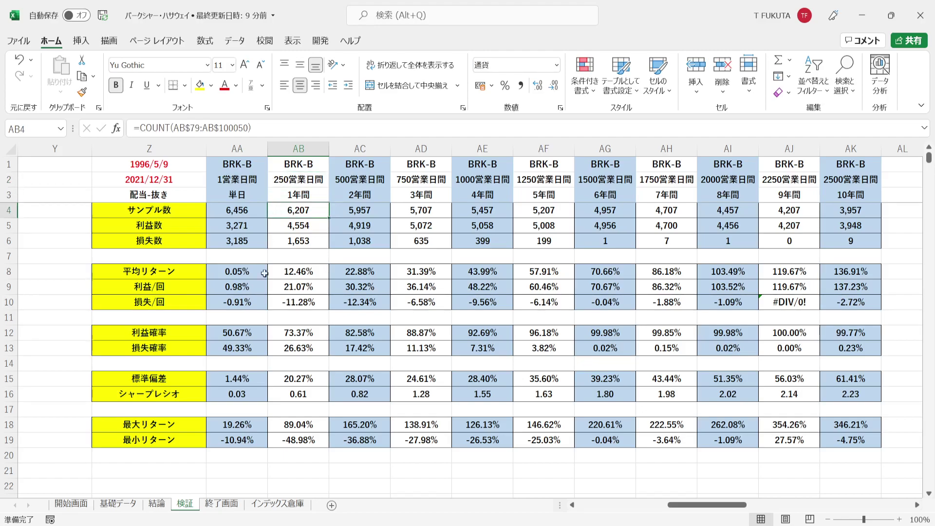
Step: Inspect column AB's profit and loss probabilities, counts and per-trade averages, ending on the 平均リターン in AB8
left_click(274, 333)
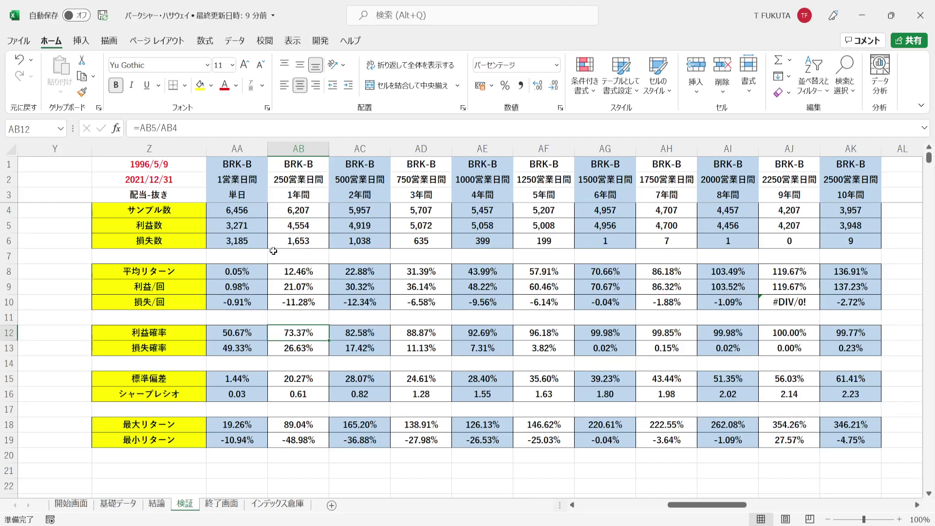
left_click(276, 227)
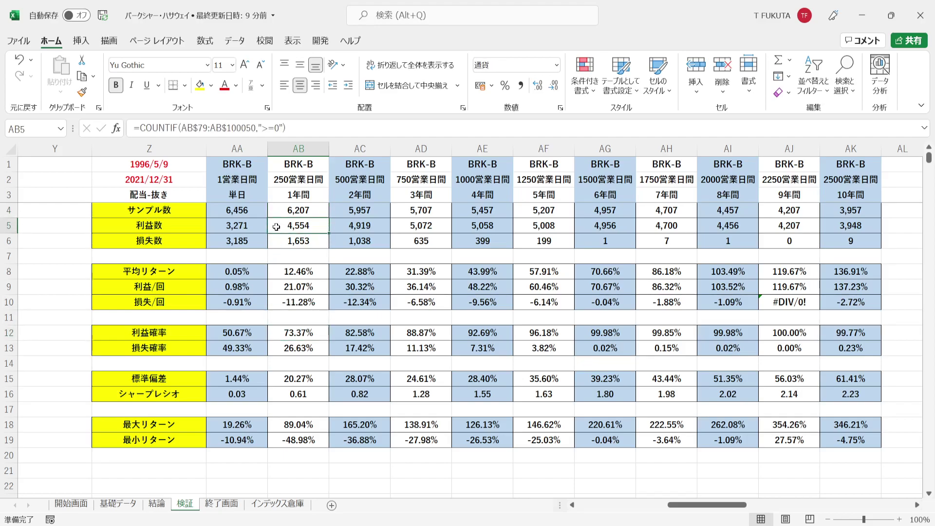
left_click(275, 286)
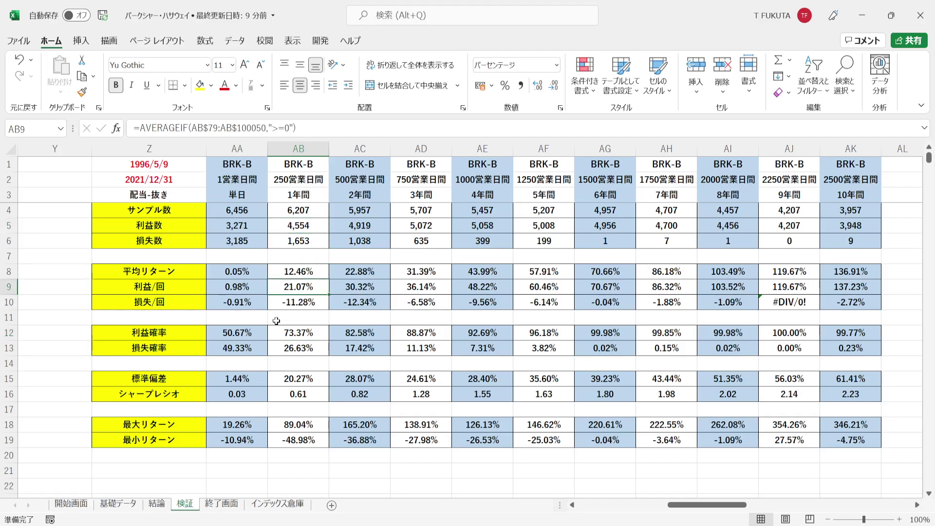
left_click(277, 348)
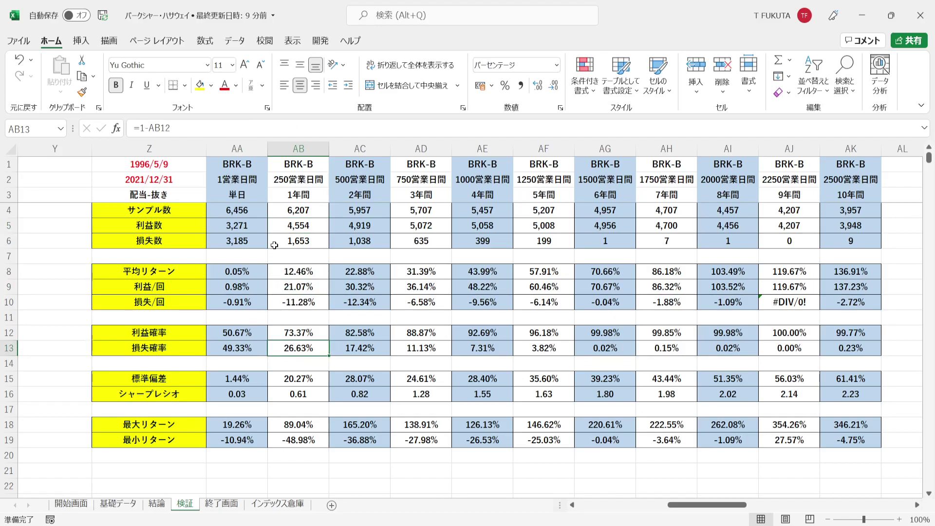
left_click(275, 242)
left_click(273, 302)
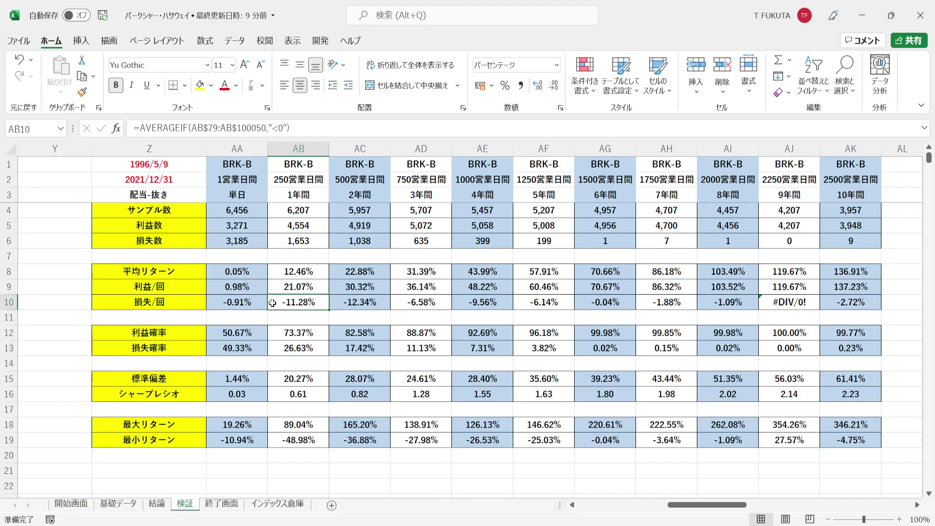
left_click(272, 274)
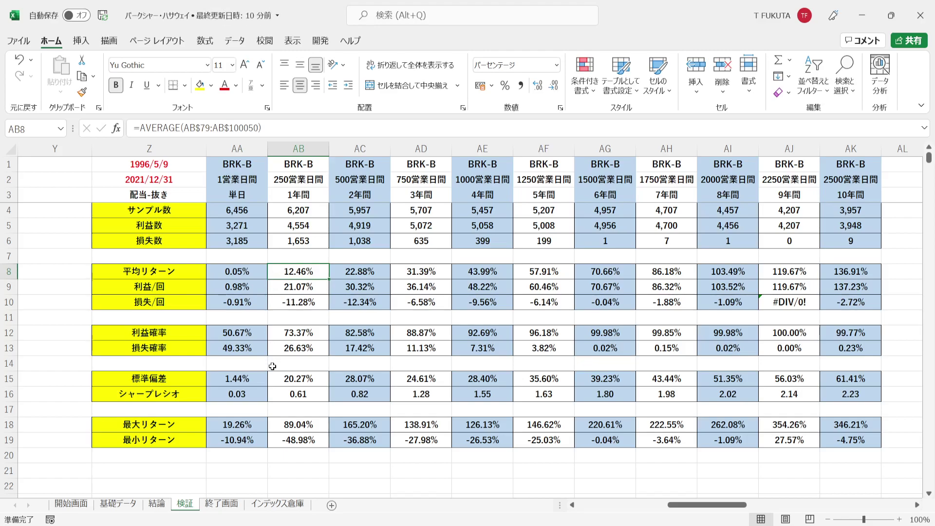
Step: Compare the one-year 標準偏差 in AB15 with the 平均リターン in AB8, ending on AB15
left_click(277, 381)
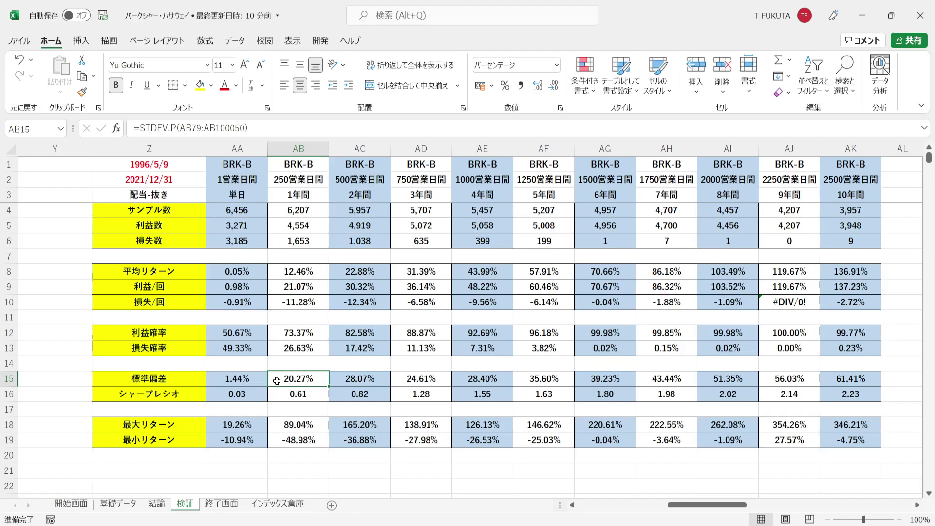
left_click(274, 274)
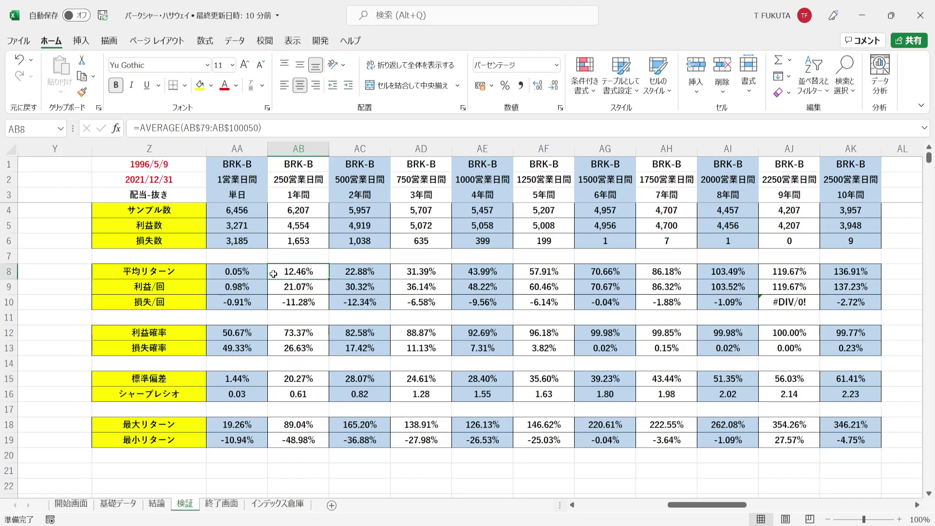
left_click(274, 379)
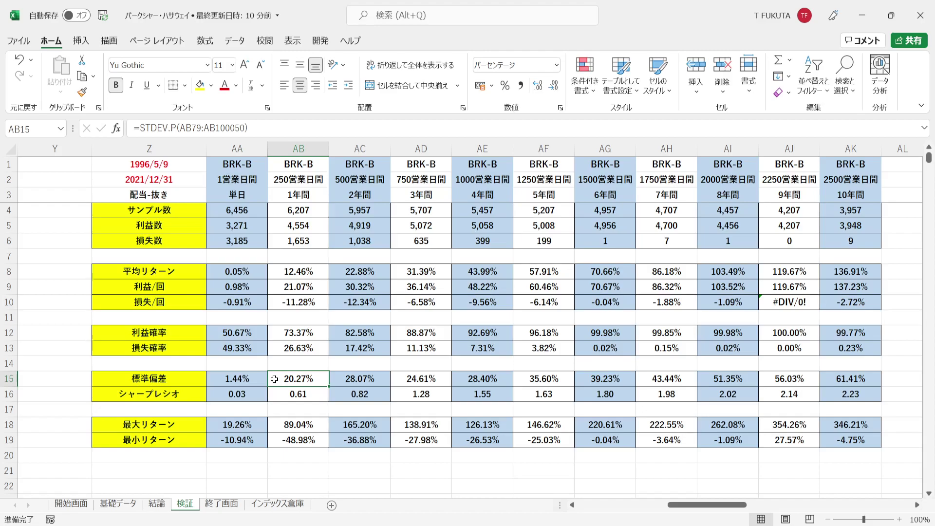
Step: Inspect the one-year シャープレシオ in AB16 and its source cells AB8 and AB15, ending on AB16
left_click(275, 393)
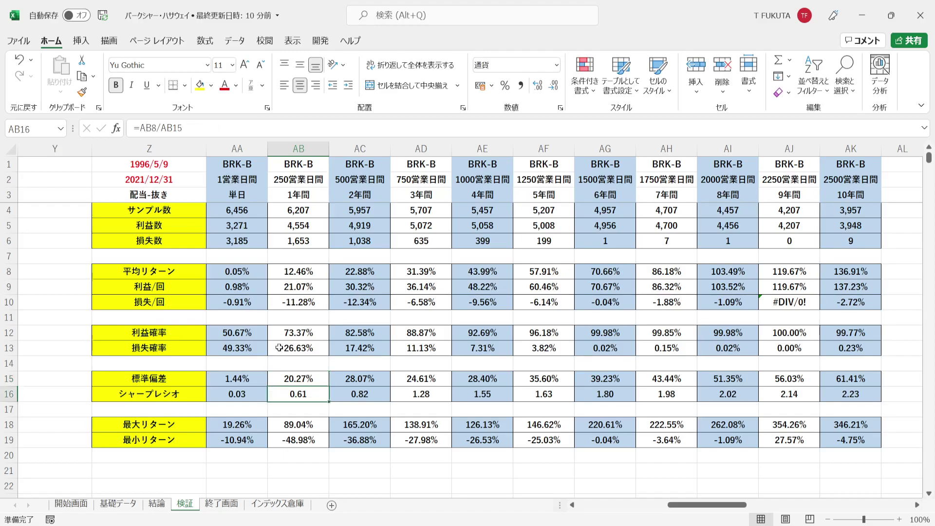
left_click(278, 275)
left_click(275, 379)
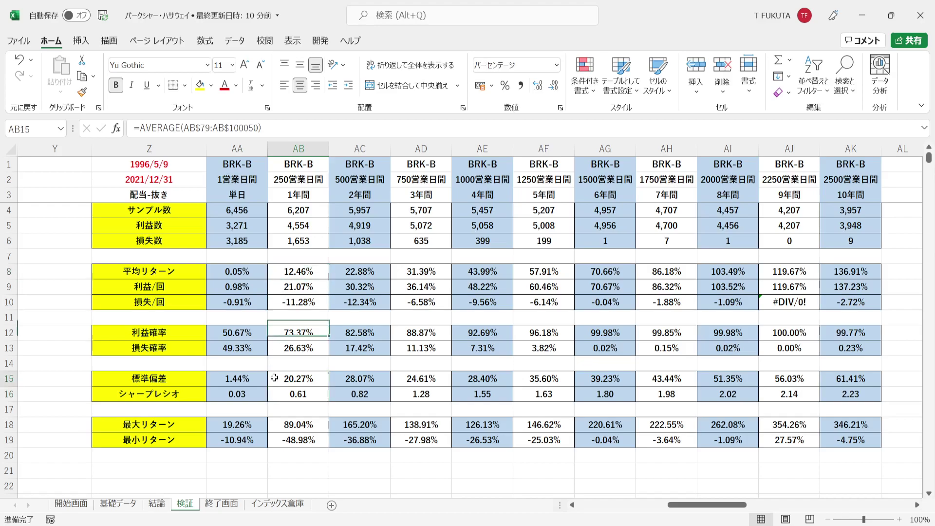
left_click(274, 394)
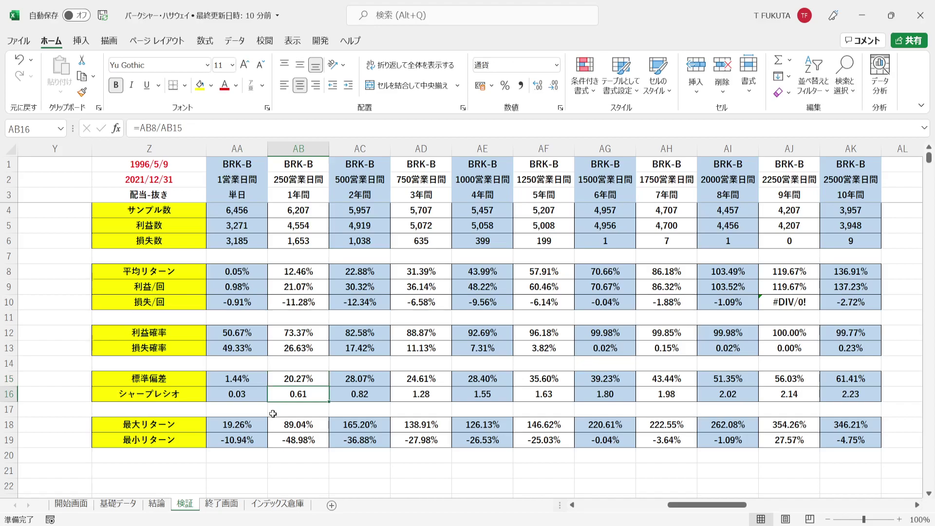
Step: Highlight the one-year 最大リターン and 最小リターン together and inspect AB18 and AB19 individually, ending on AB19
left_click_drag(275, 424, 274, 440)
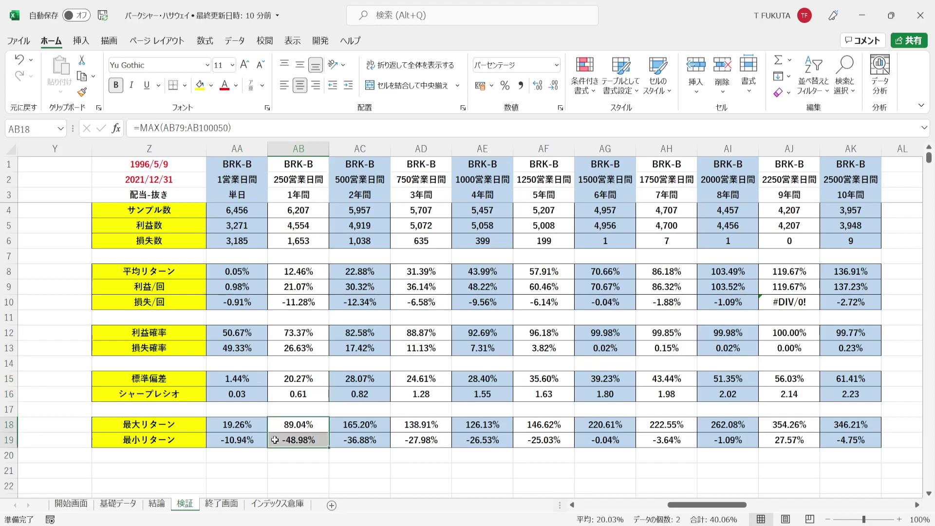
left_click(275, 440)
left_click(274, 426)
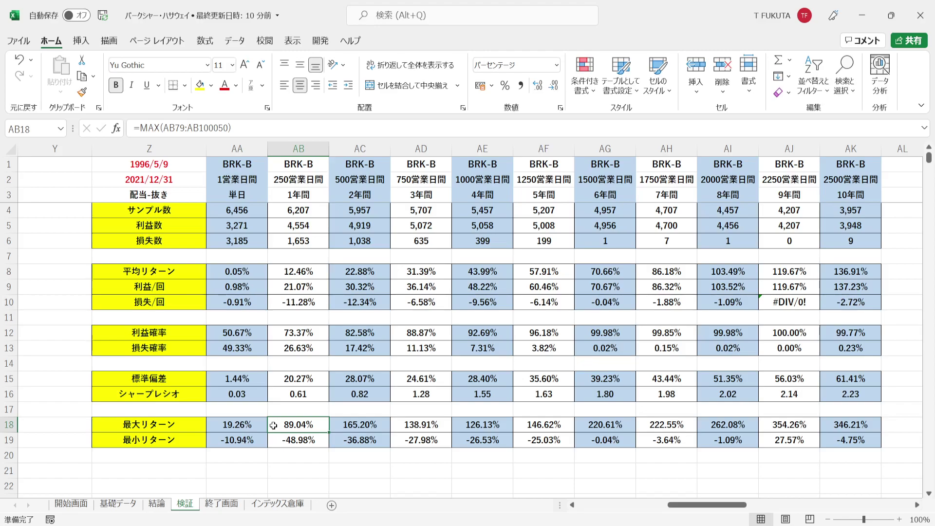
left_click(274, 440)
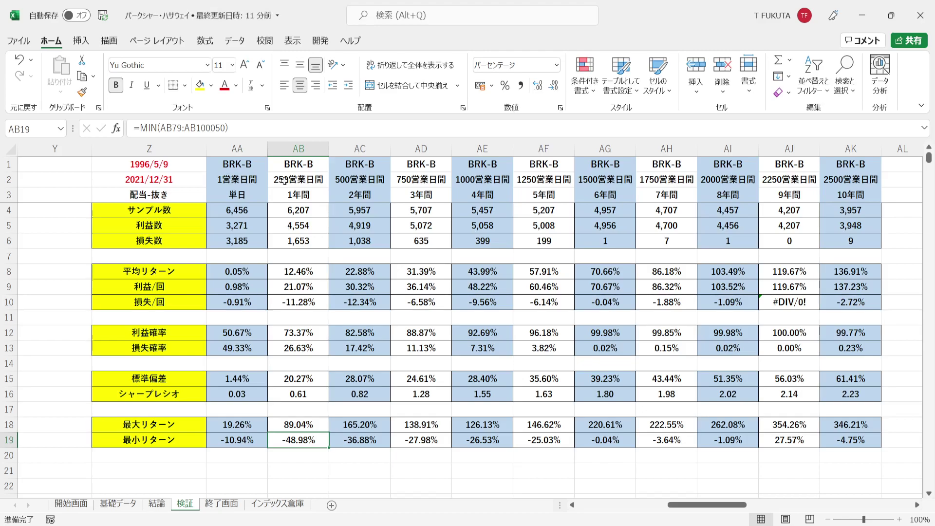
Step: Highlight column AB and columns AC to AK, then select the 平均リターン row from AA8 to AK8 to compare all holding periods
left_click(285, 143)
left_click_drag(358, 146, 826, 175)
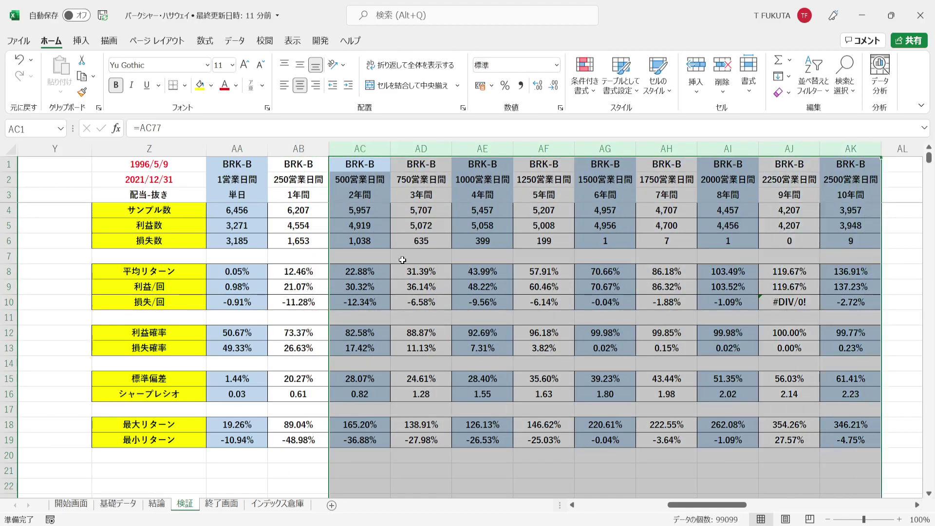
left_click_drag(257, 269, 851, 274)
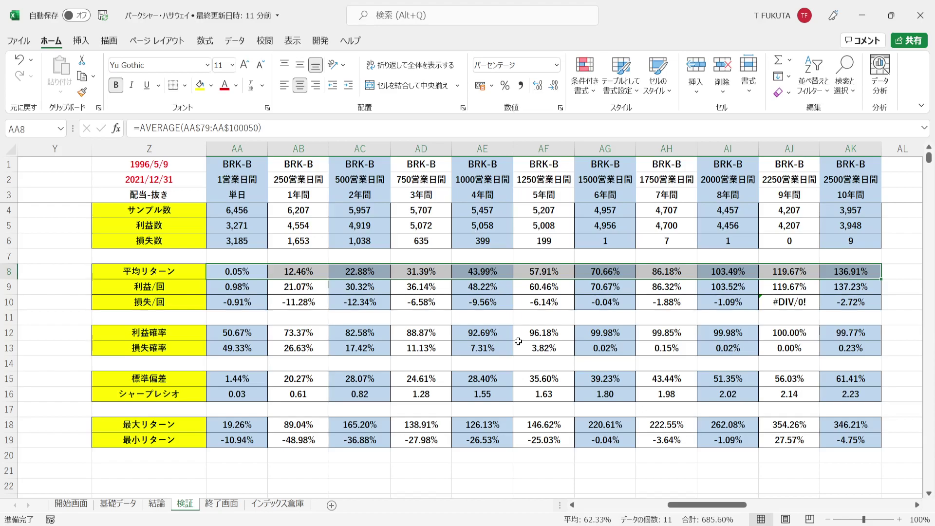
Step: Compare the 平均リターン of the one-year column AB with that of the ten-year column AK, ending on AK8
left_click(294, 152)
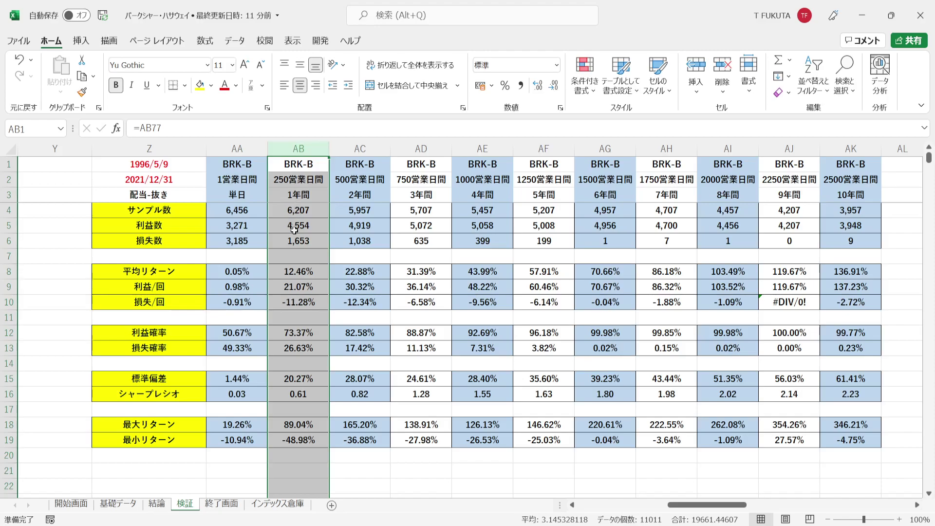
left_click(277, 272)
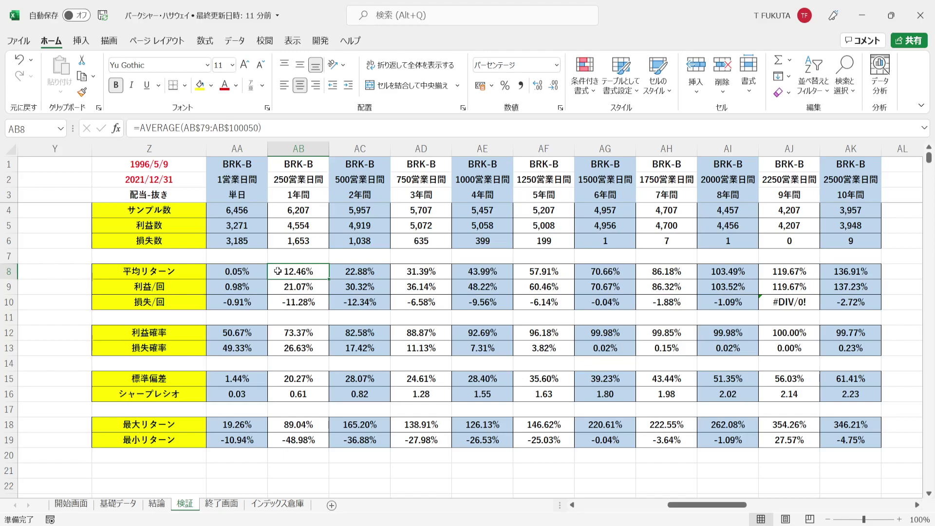
left_click(846, 148)
left_click(823, 273)
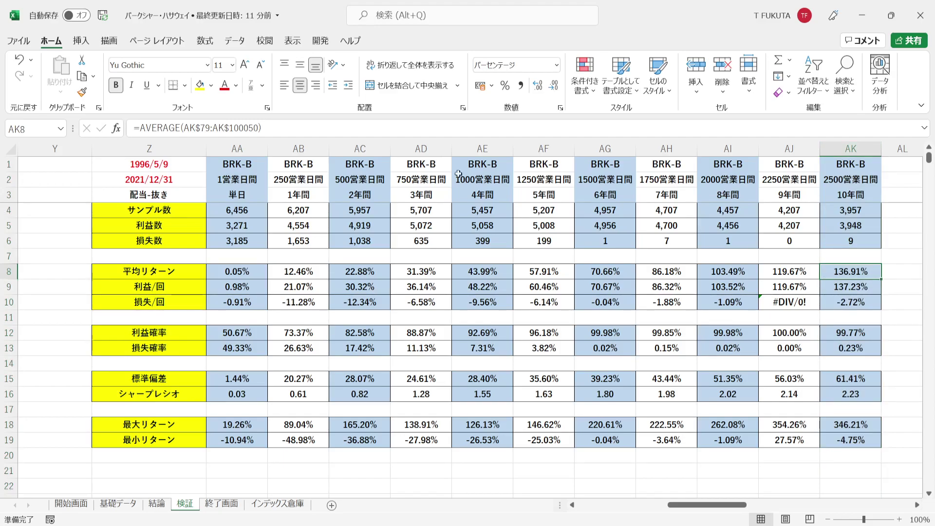
Step: Review the date range in Z1:Z2 and highlight the ten-year column AK, returning to its 平均リターン in AK8
left_click_drag(194, 170, 195, 180)
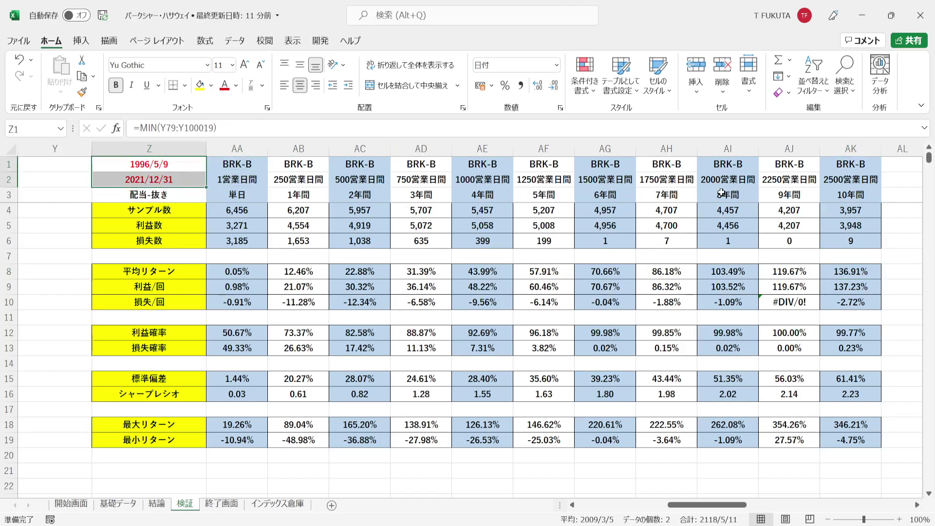
left_click(851, 148)
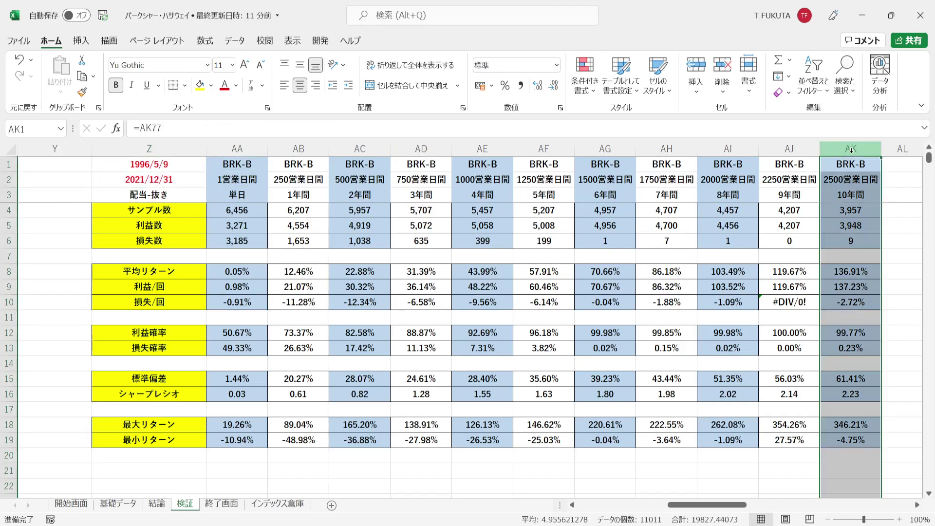
left_click(825, 276)
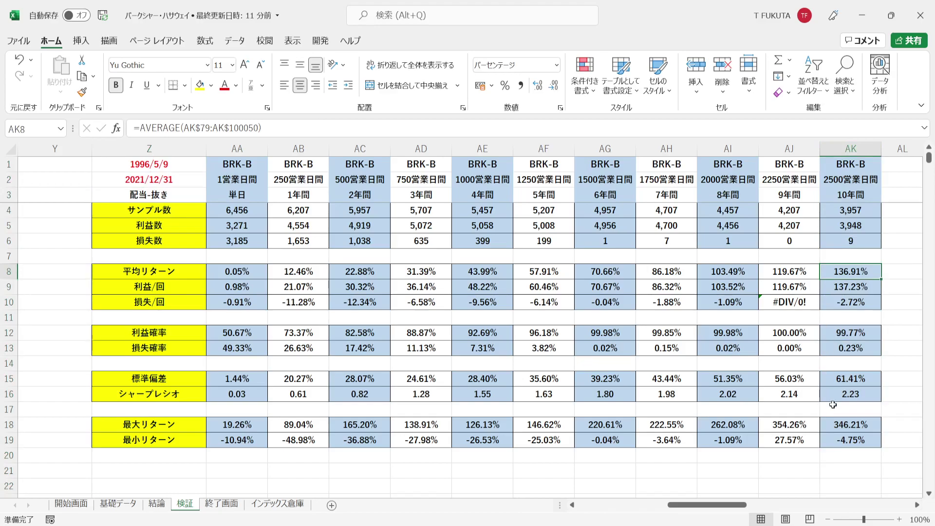
Step: Highlight the ten-year 最大リターン and 最小リターン together, then inspect AK18 and AK19 individually, ending on AK19
left_click_drag(829, 424, 827, 442)
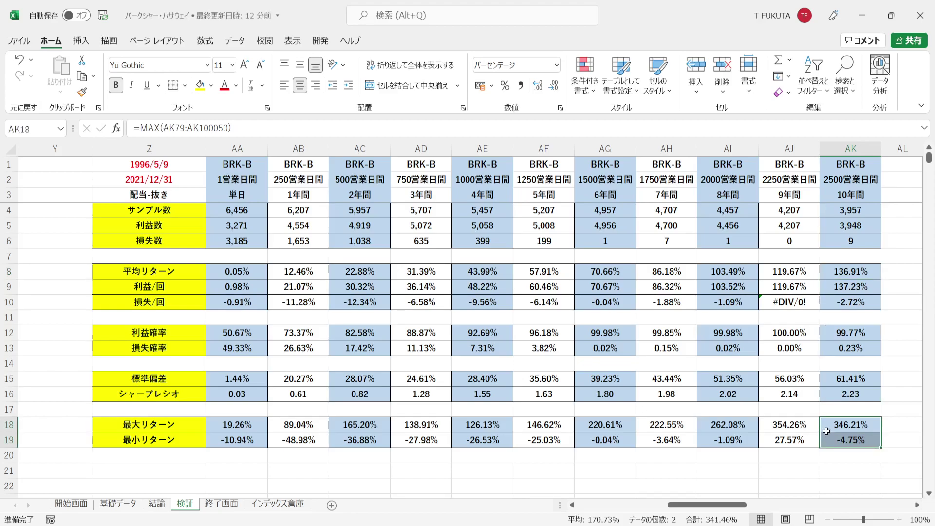
left_click(825, 425)
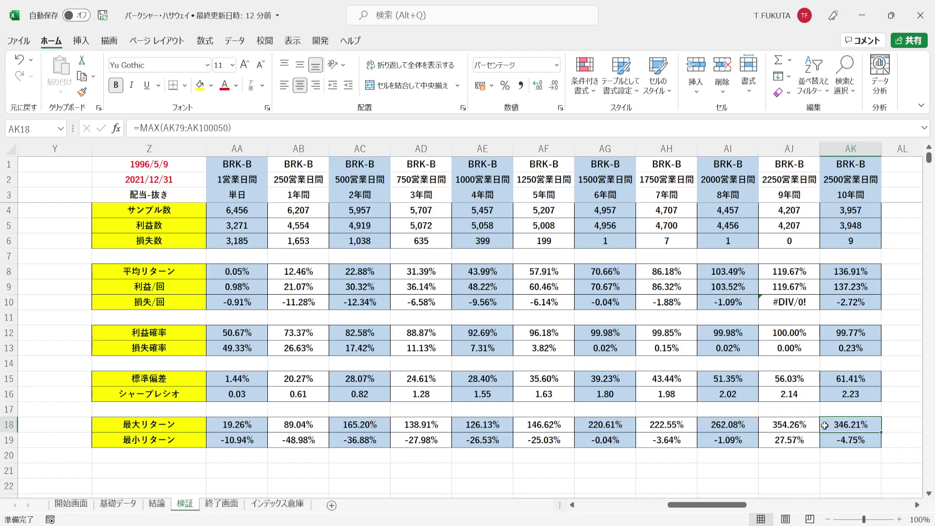
left_click(825, 440)
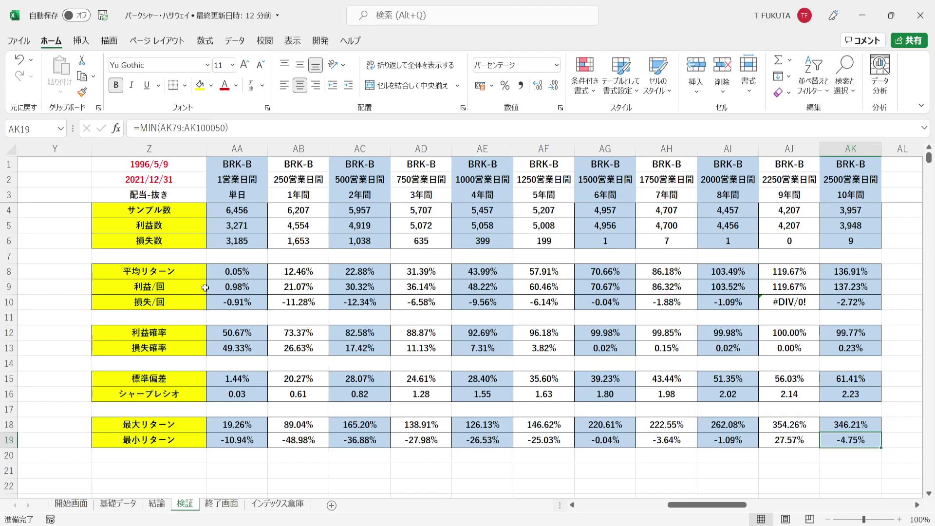
Step: Highlight the 平均リターン row Z8:AK8, then move down column Y to the BRK-B, S&P500 and NASDAQ100 comparison tables, ending on Y40
left_click_drag(184, 276, 833, 272)
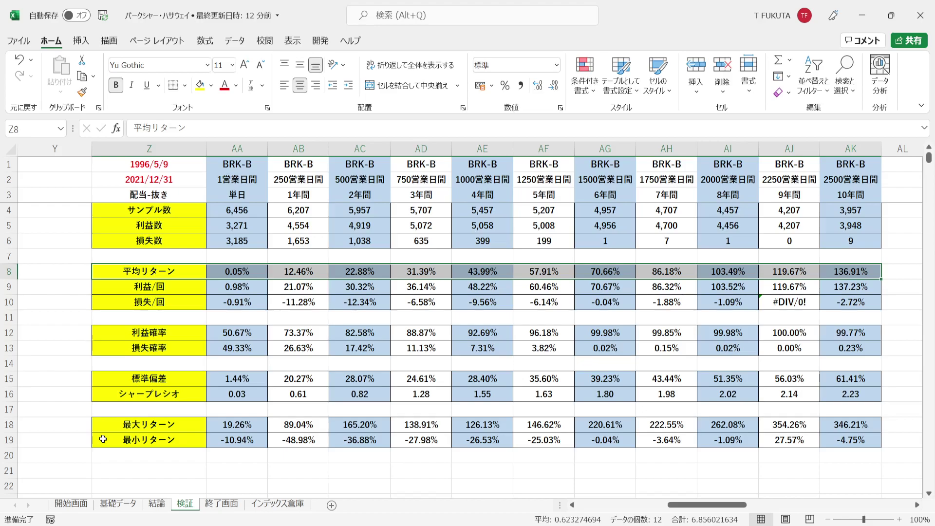
left_click(73, 440)
key("Down")
key("Down")
key("Down")
key("Down")
key("Down")
key("Down")
key("Down")
key("Down")
key("Down")
key("Down")
key("Down")
key("Down")
key("Down")
key("Down")
key("Down")
key("Down")
key("Down")
key("Down")
key("Down")
key("Down")
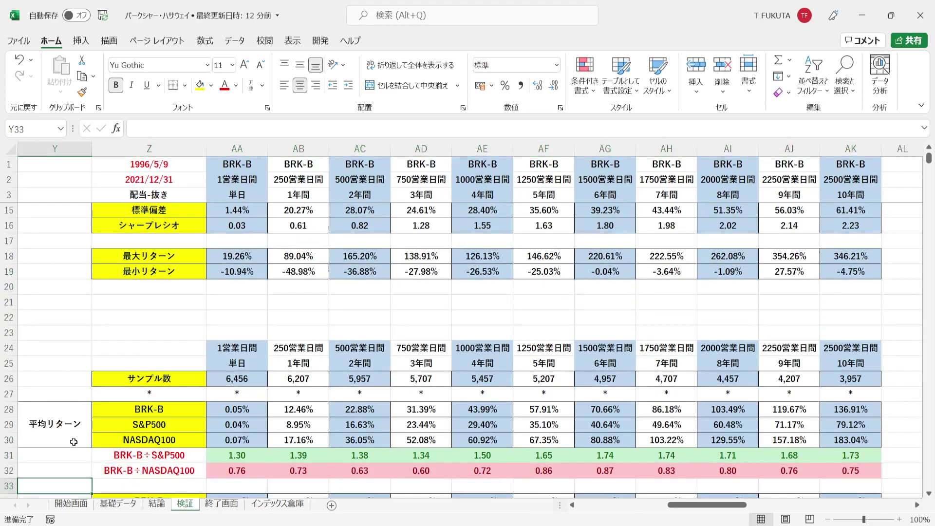
key("Down")
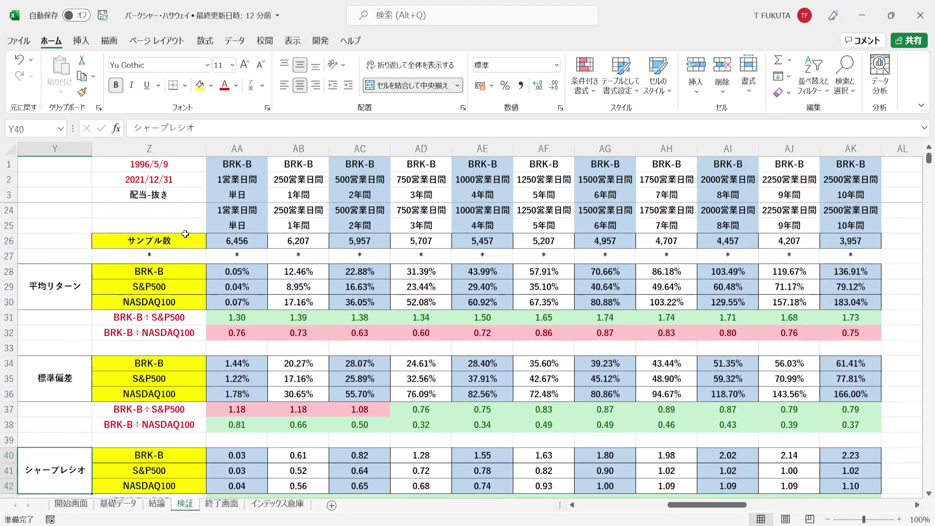
Step: Select the 平均リターン heading Y28 and its labels in column Z, then highlight the returns in AA28:AK30
left_click(63, 270)
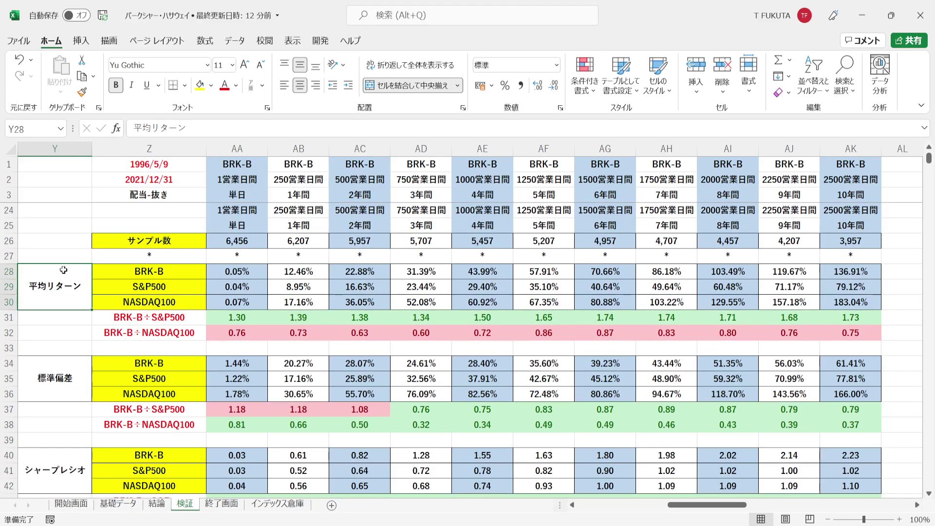
left_click(118, 271)
left_click(117, 286)
key("Down")
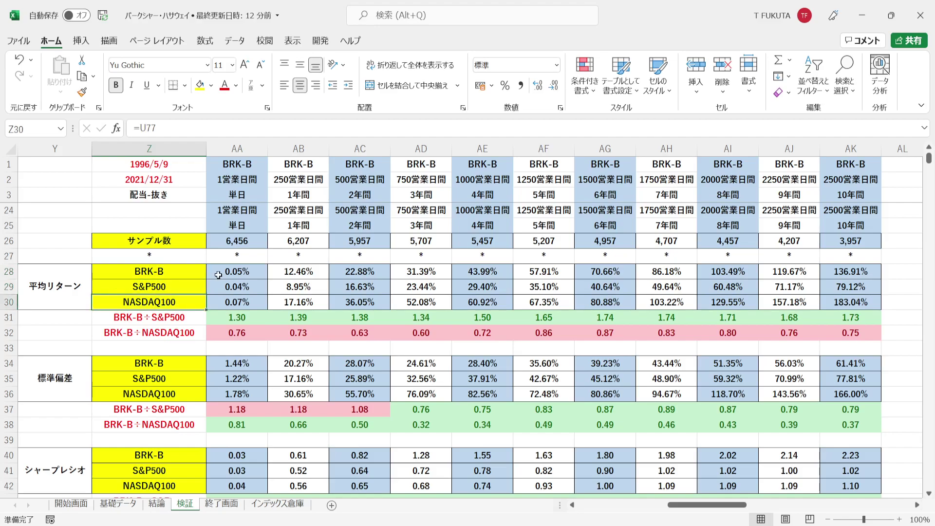
left_click_drag(217, 272, 846, 301)
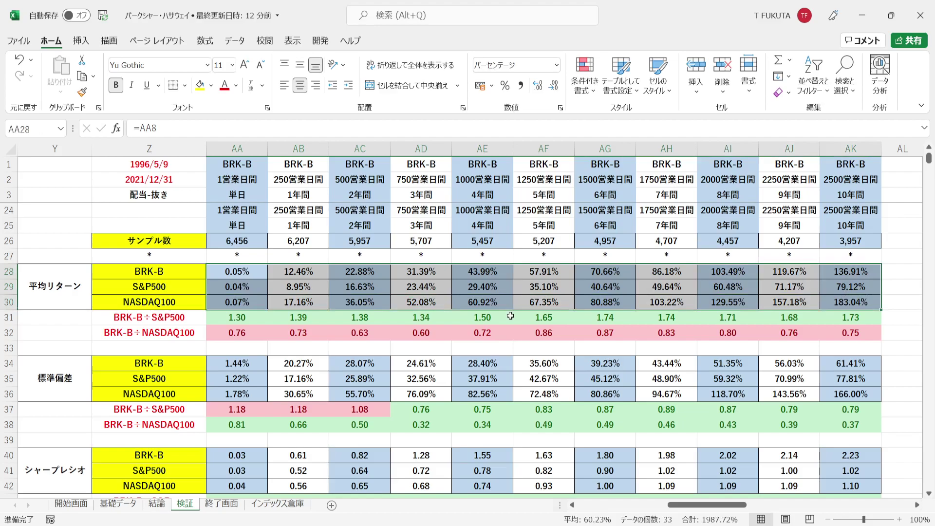
Step: Highlight the 平均リターン ratio labels in Z31:Z32, then select the S&P500 and NASDAQ100 labels in Z29 and Z30
left_click(99, 316)
left_click_drag(126, 327, 146, 333)
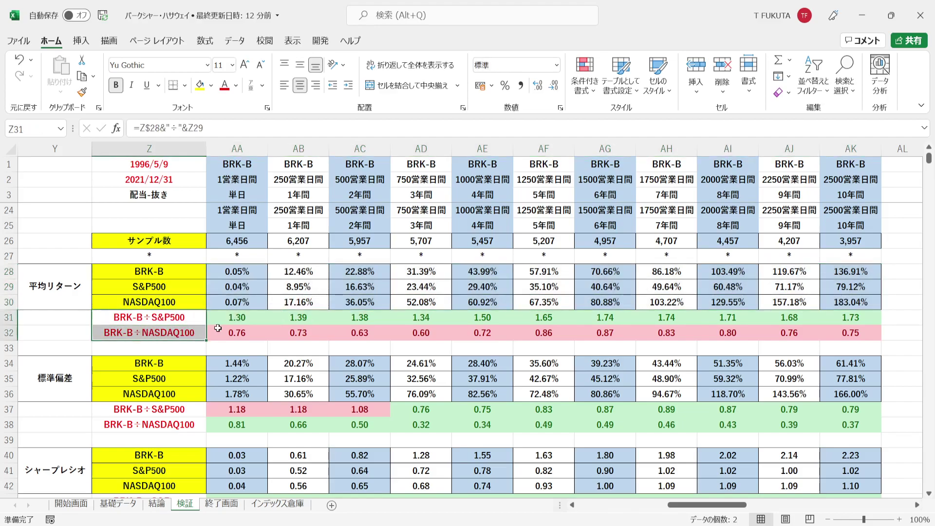
left_click(195, 286)
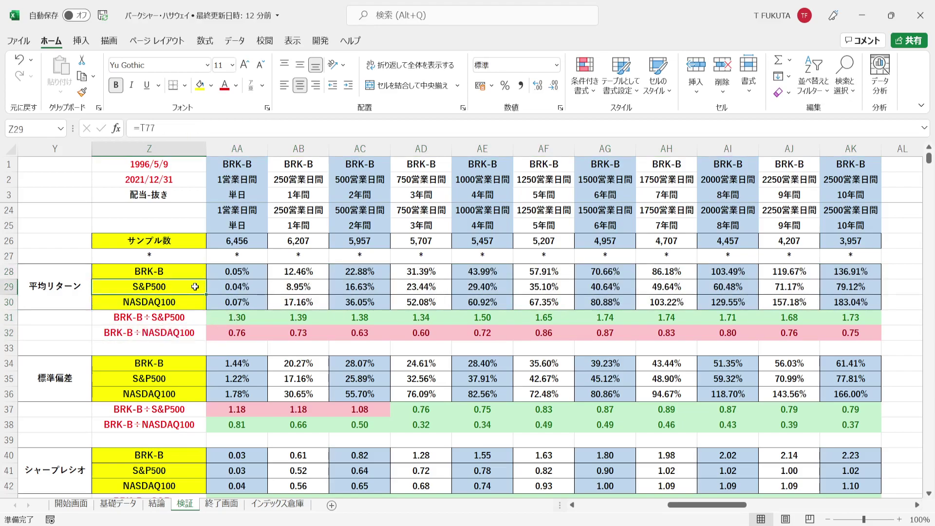
left_click(193, 302)
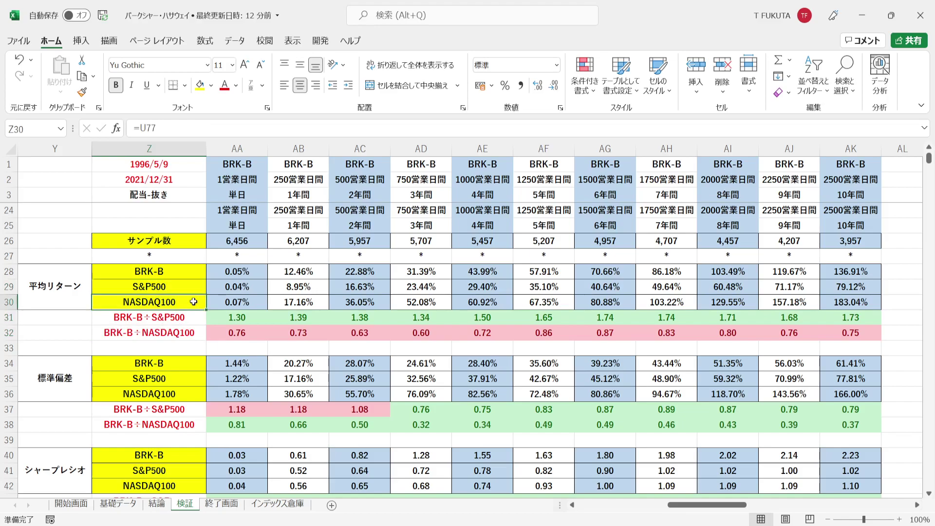
Step: Highlight both 平均リターン ratio rows together, then the BRK-B÷S&P500 ratios AA31:AK31 and the BRK-B÷NASDAQ100 ratios AA32:AK32 separately
left_click_drag(214, 318, 544, 333)
left_click_drag(667, 324, 844, 330)
left_click_drag(219, 315, 833, 320)
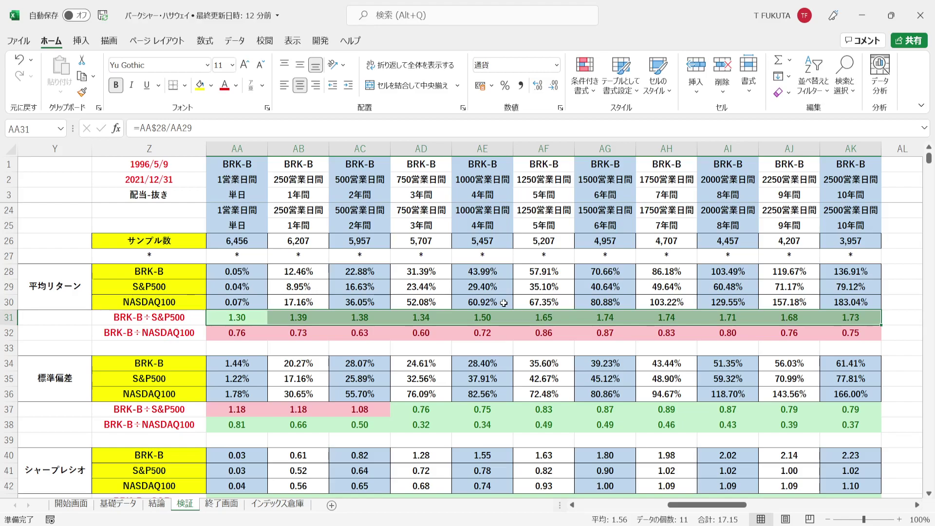
left_click_drag(210, 332, 832, 331)
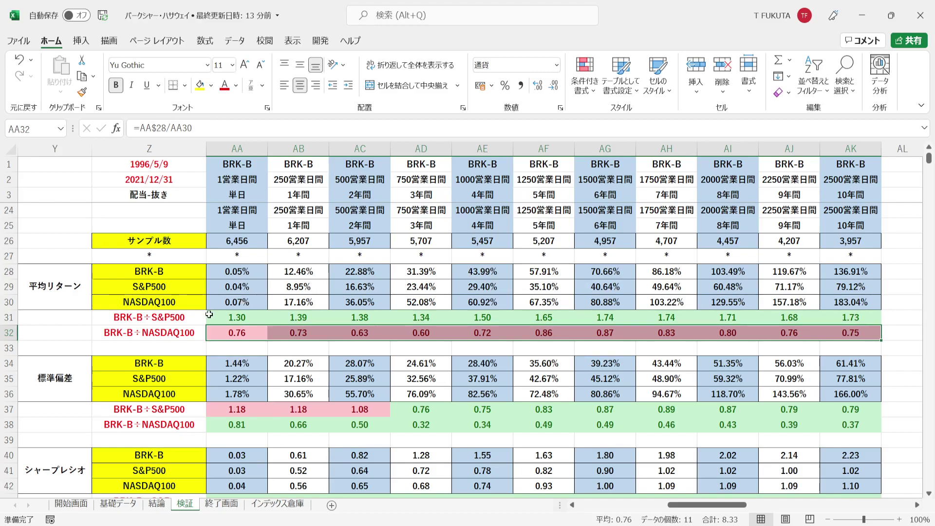
left_click_drag(218, 335, 857, 336)
Step: Compare the one-year 平均リターン in AB30, AB28 and AB29, highlighting the BRK-B÷S&P500 ratios AA31:AK31 in between
left_click(274, 303)
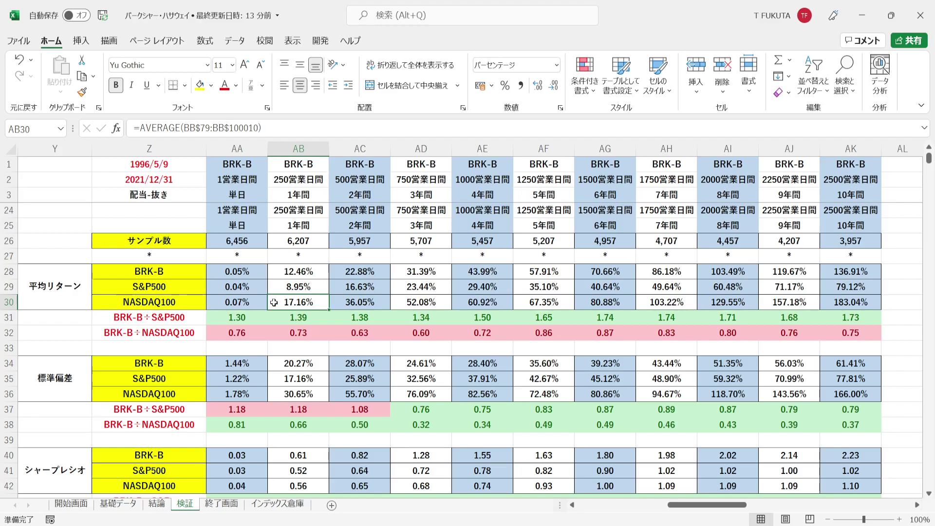
left_click(272, 276)
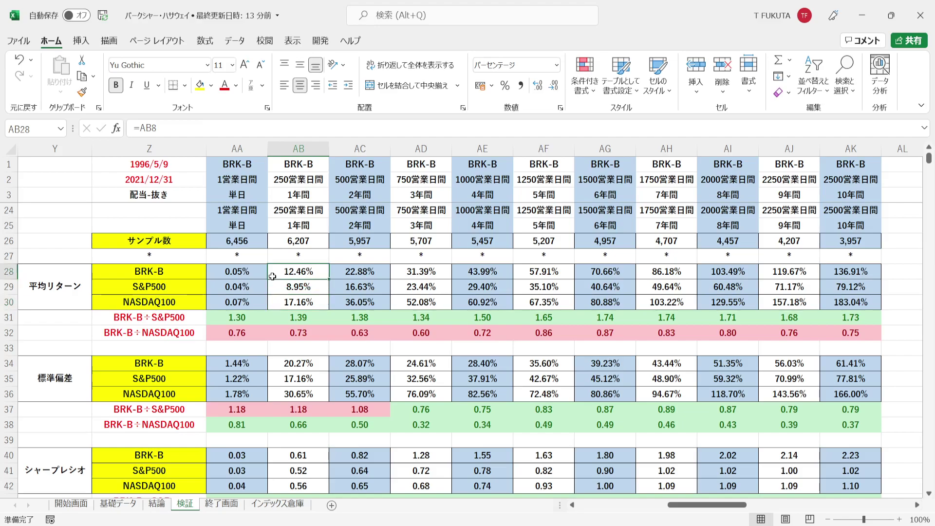
left_click(212, 319)
left_click_drag(213, 319, 826, 319)
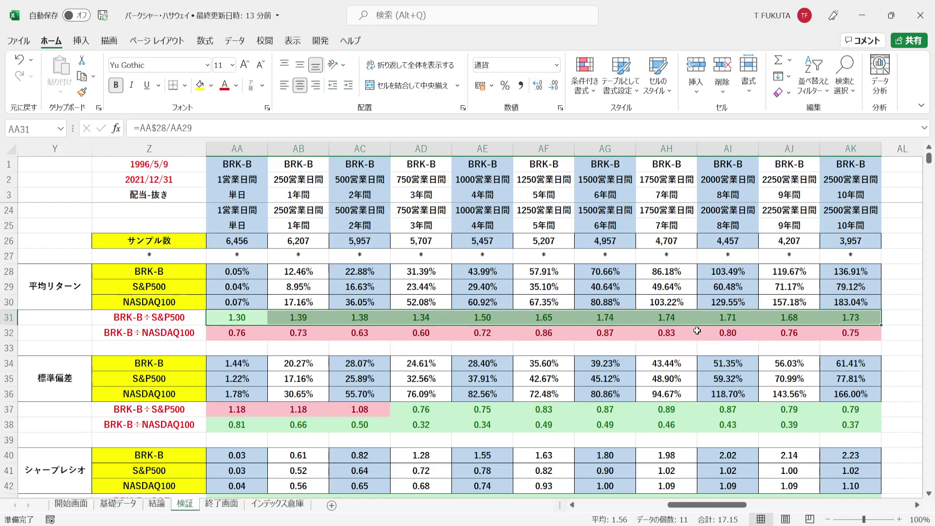
left_click(275, 289)
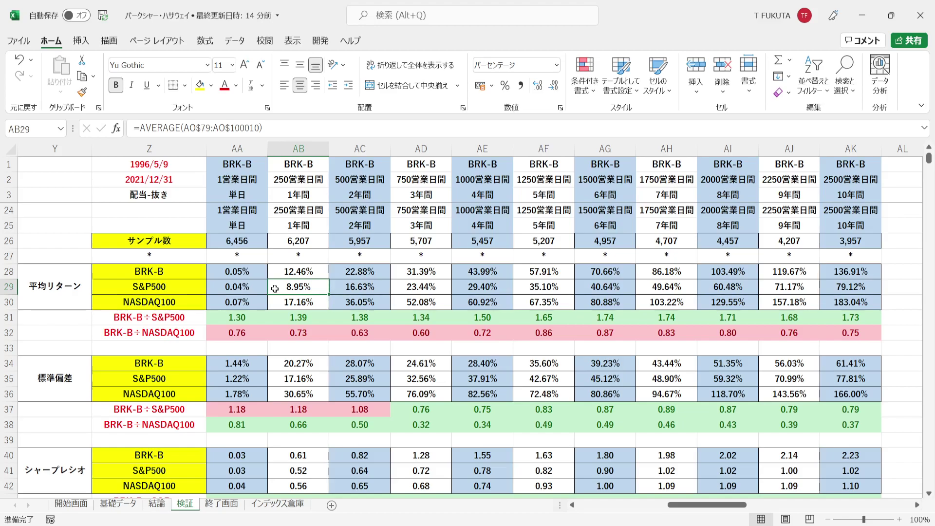
Step: Go from the 平均リターン heading to 標準偏差 in Y34, and highlight its values Z34:AK36 and ratio rows Z37:AK38
left_click(80, 295)
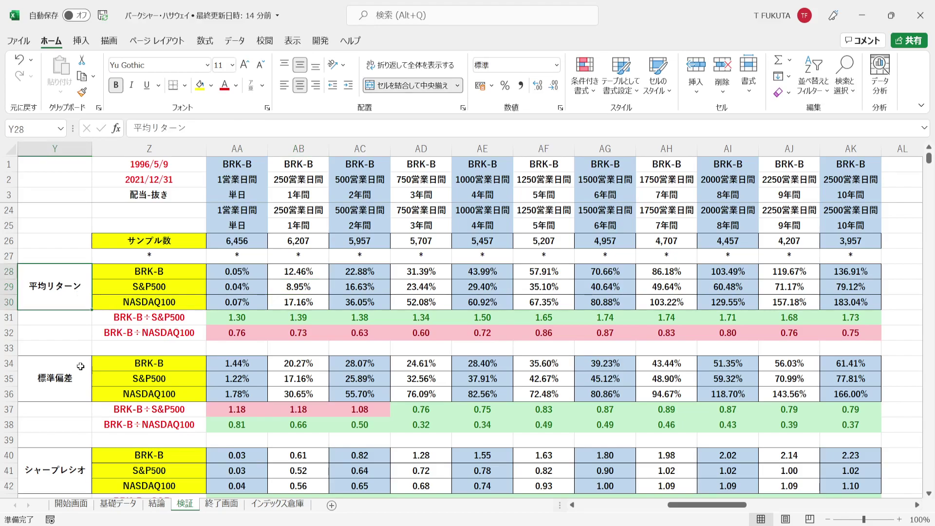
left_click(80, 366)
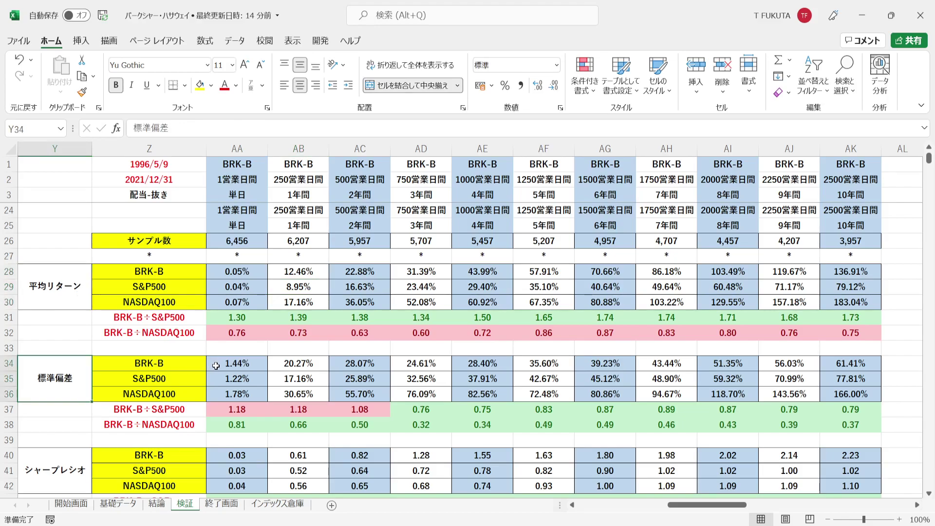
mouse_move(202, 366)
left_mouse_down()
mouse_move(721, 395)
mouse_move(850, 392)
left_mouse_up()
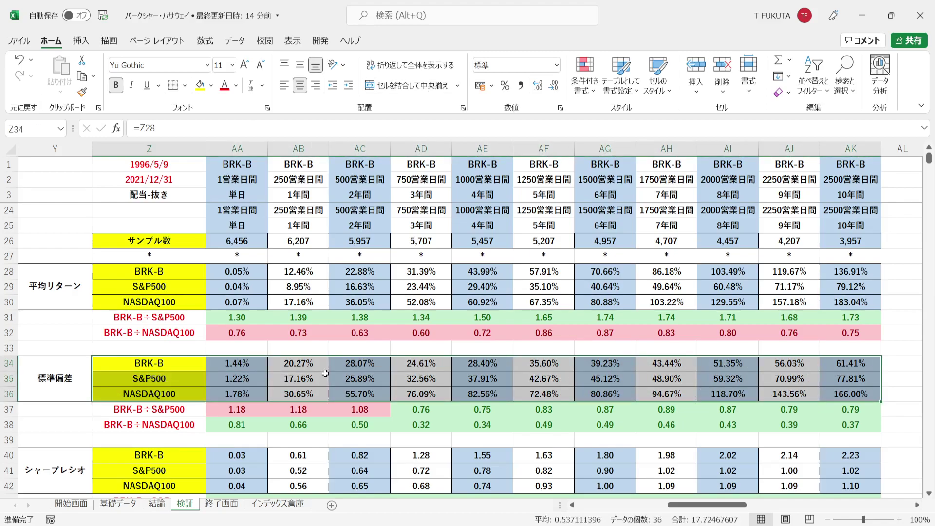
left_click(200, 412)
left_click_drag(200, 412, 857, 422)
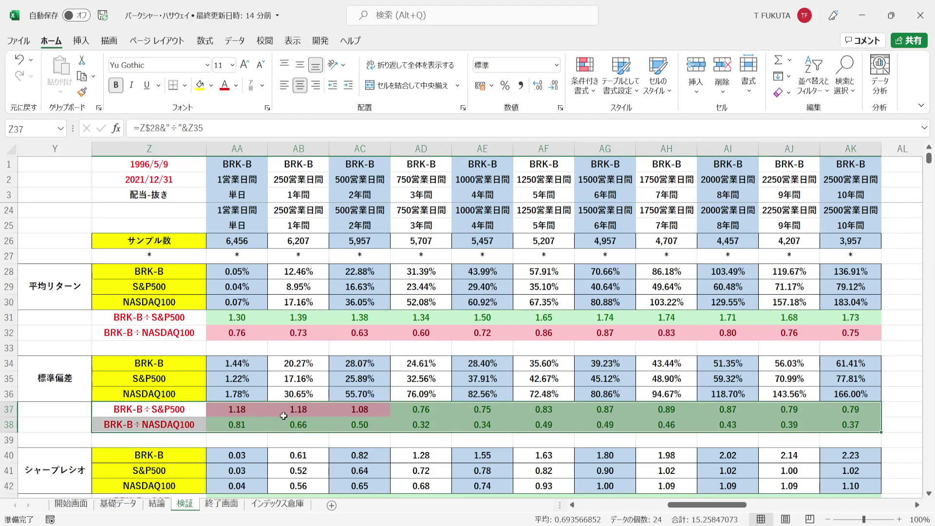
Step: Highlight the 標準偏差 ratios against NASDAQ100 in AA38:AK38 and against S&P500 in AA37:AC37, ending on label Z37
left_click(228, 412)
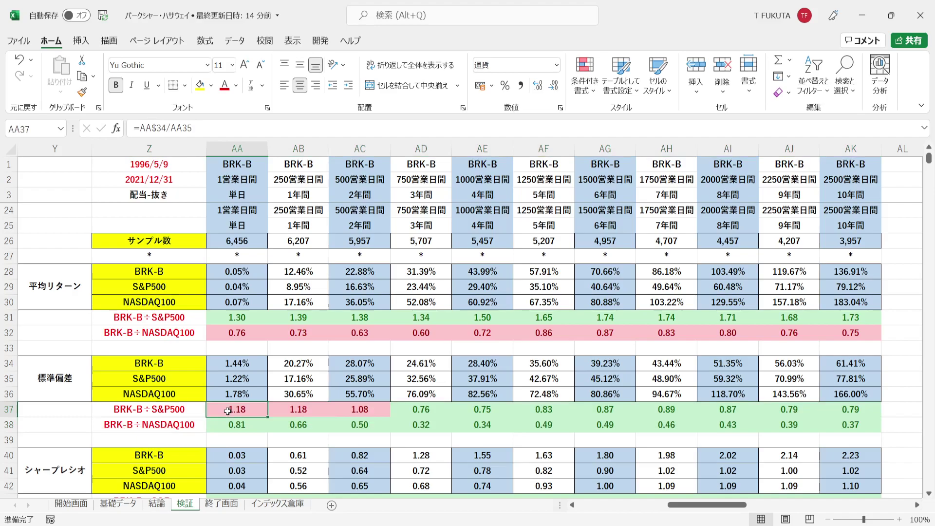
left_click_drag(228, 424, 824, 425)
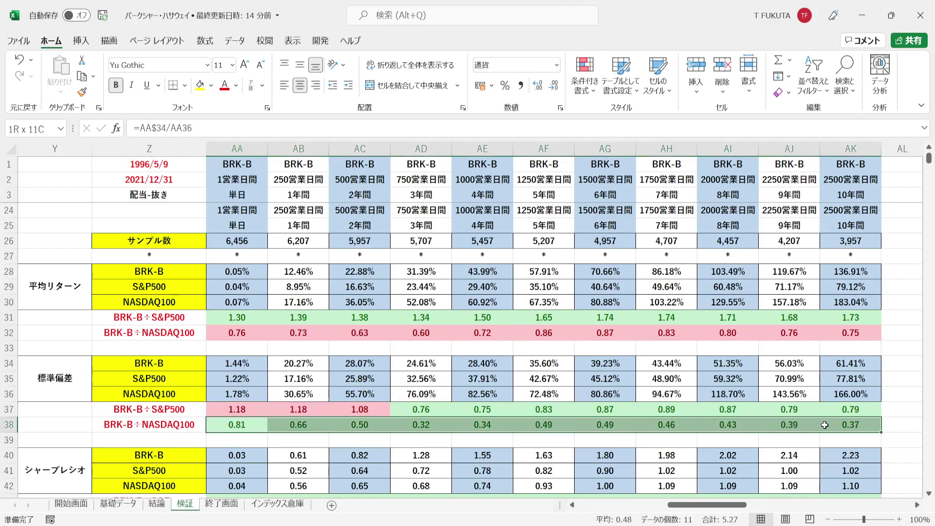
left_click(217, 408)
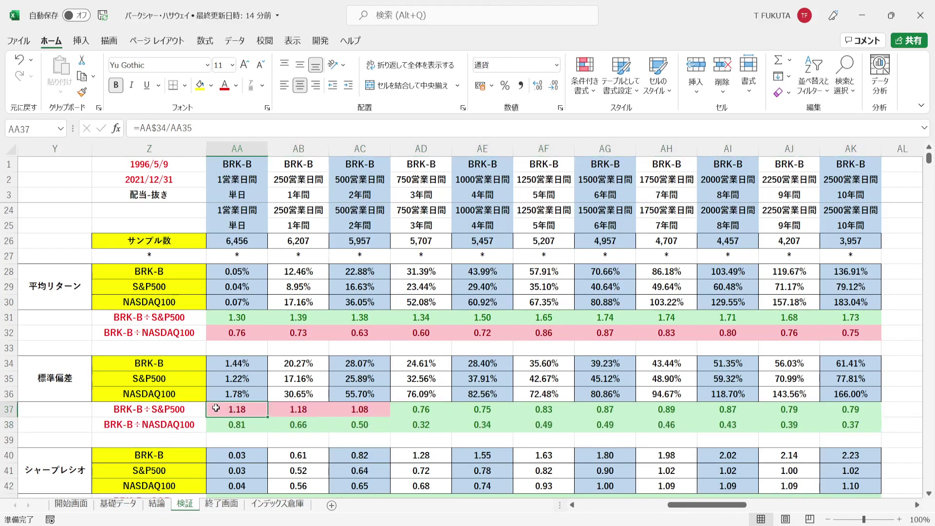
left_click_drag(216, 408, 358, 412)
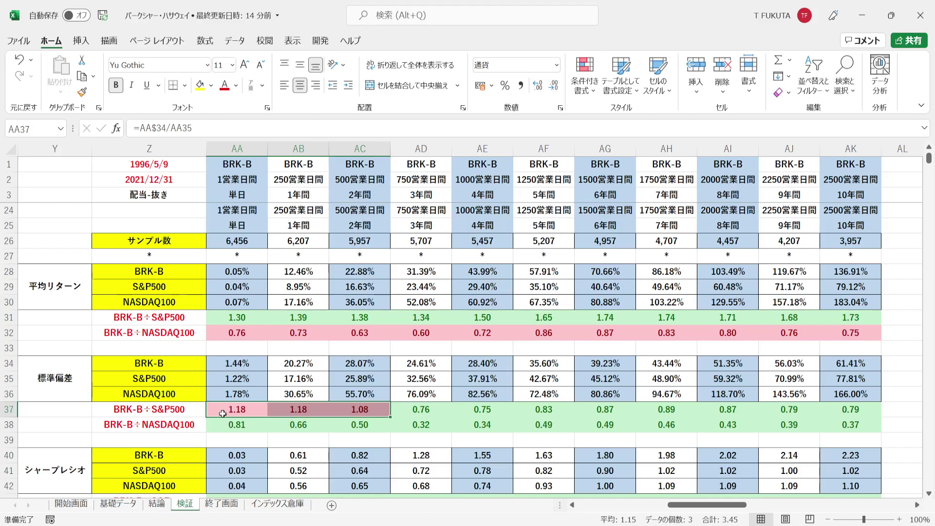
left_click(196, 408)
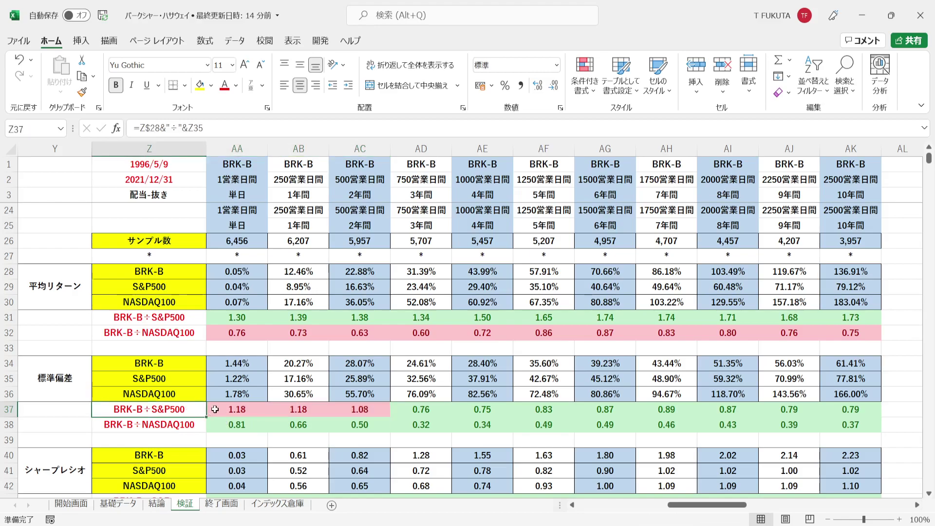
Step: Compare the S&P500 ratios AA31:AC31 with AA37:AC37, then highlight the remaining 標準偏差 ratios AD37:AK37 and AA38:AK38
left_click_drag(216, 318, 358, 319)
left_click_drag(215, 413, 346, 410)
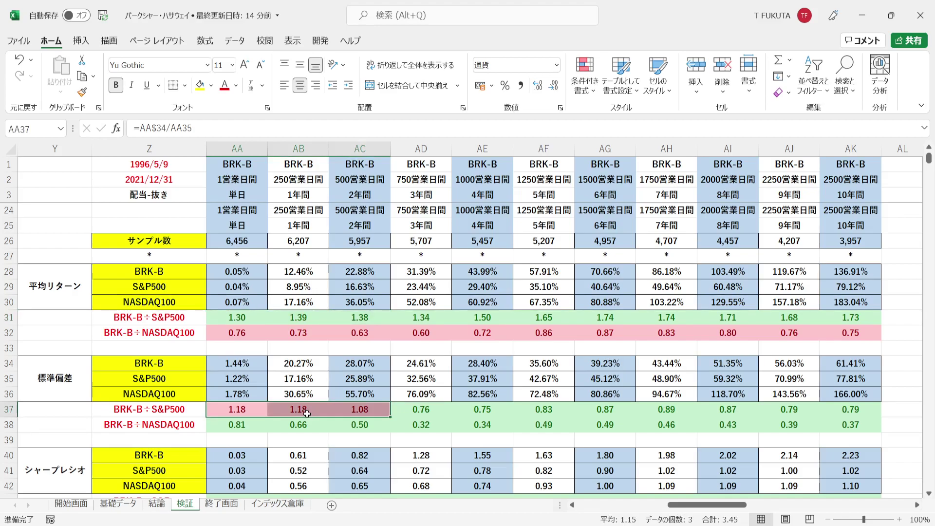
left_click_drag(425, 409, 857, 410)
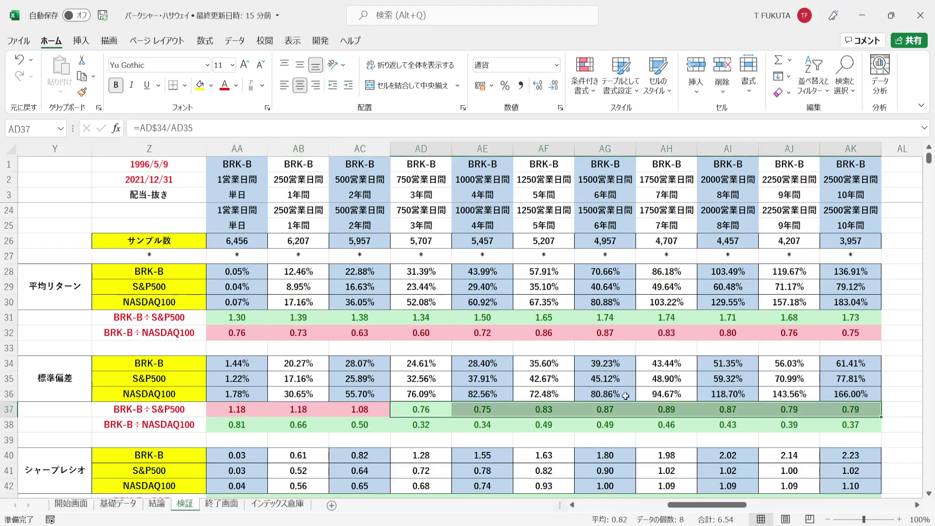
left_click(218, 423)
left_click_drag(218, 423, 857, 425)
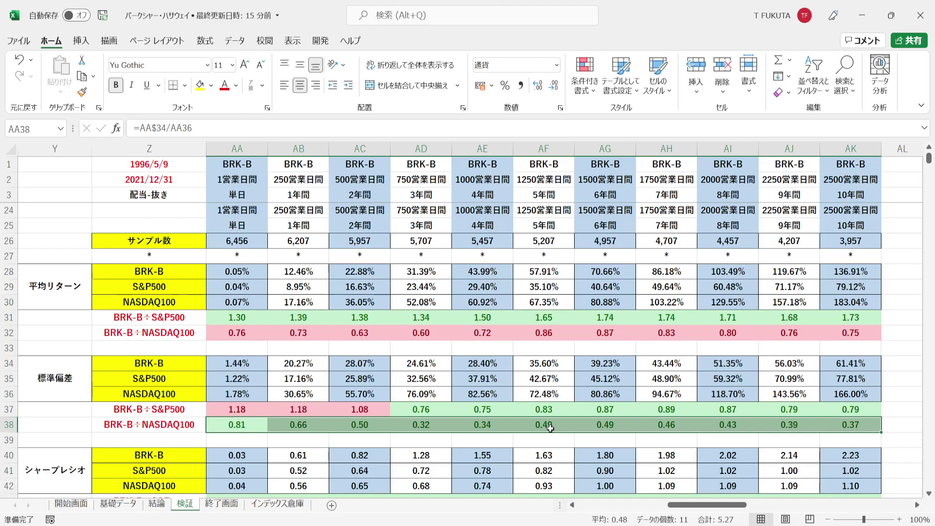
Step: Revisit the 平均リターン and 標準偏差 headings, then move down column Z through the シャープレシオ block to Z51
left_click(77, 427)
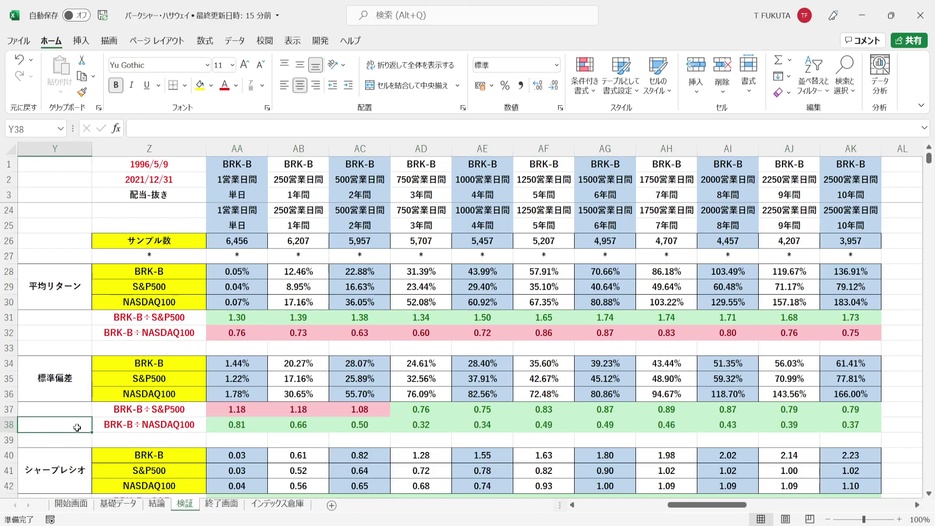
left_click(57, 302)
left_click(78, 383)
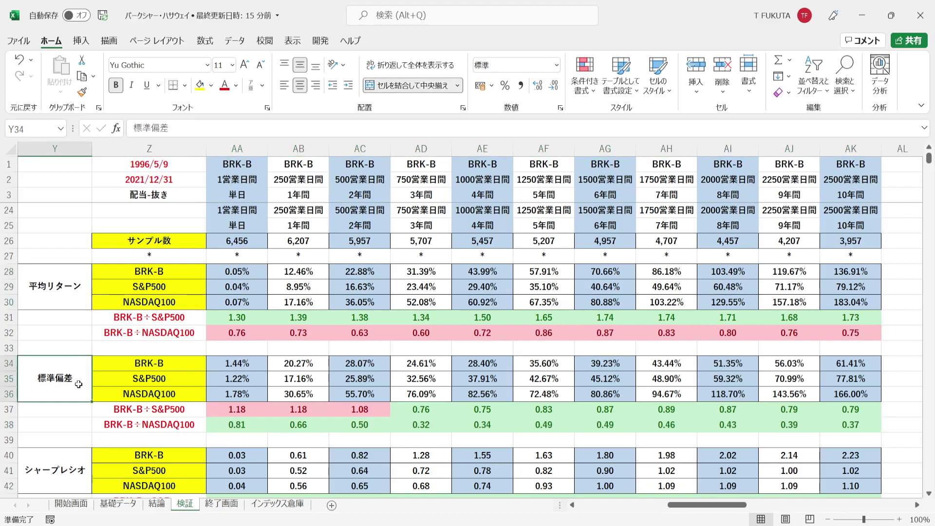
left_click(147, 454)
key("Down")
key("Down")
key("Down")
key("Down")
key("Down")
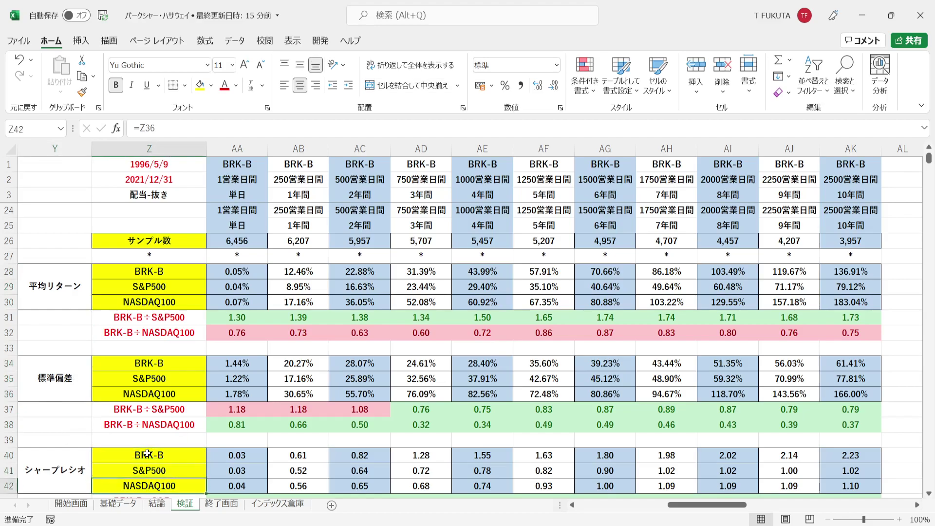
key("Down")
key("Down")
key("Down")
key("Down")
key("Down")
key("Down")
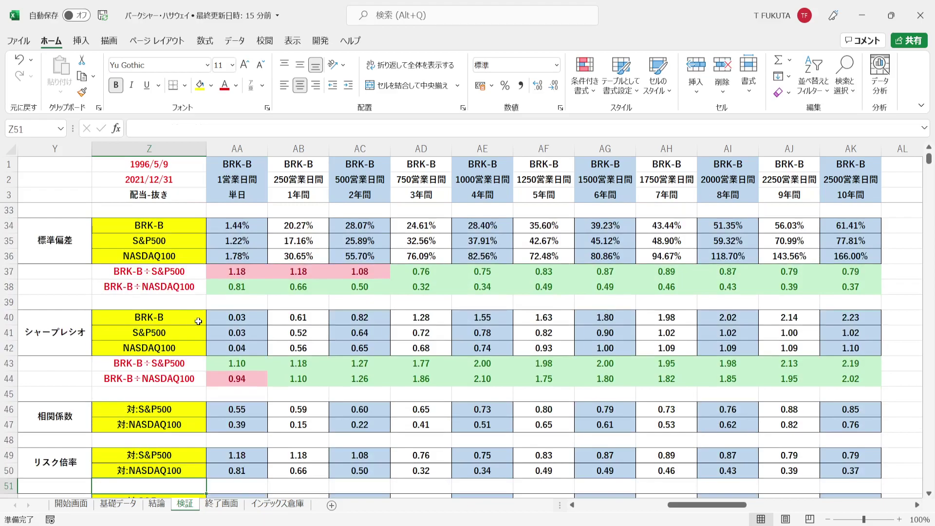
Step: Highlight the シャープレシオ ratio rows Z43:AK44, then compare the single-day ratios in AA43 and AA44
left_click(199, 363)
left_click_drag(199, 364, 851, 374)
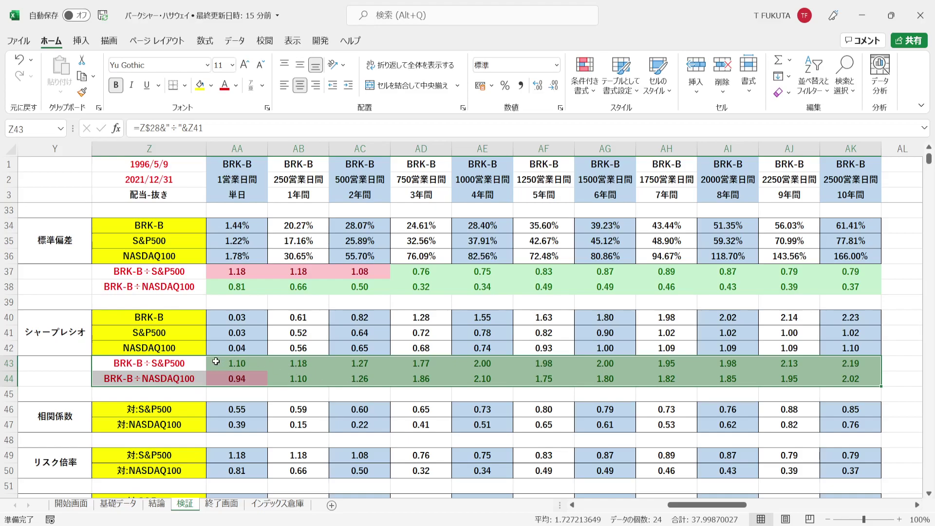
left_click(218, 378)
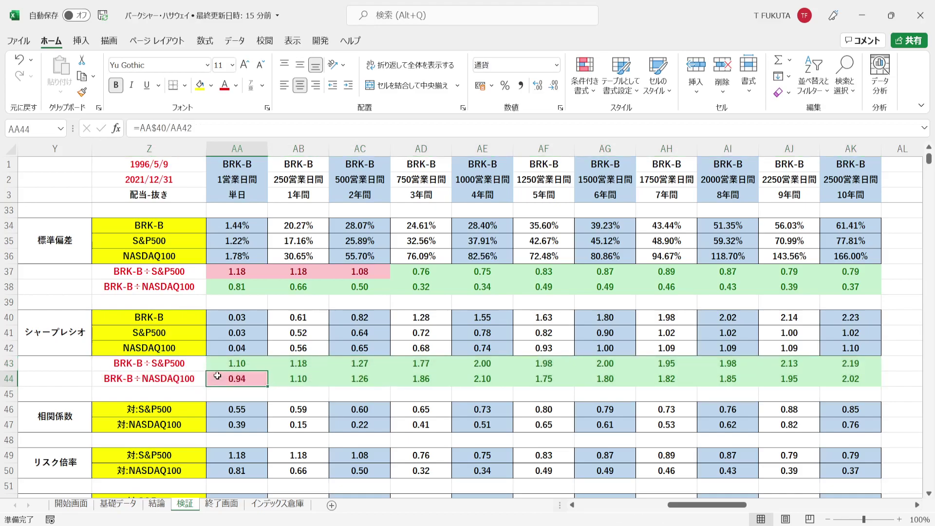
left_click(214, 364)
left_click(215, 377)
Step: Compare the single-day NASDAQ100 ratios for 標準偏差 in AA38, 平均リターン in AA32 and シャープレシオ in AA44
left_click(218, 291)
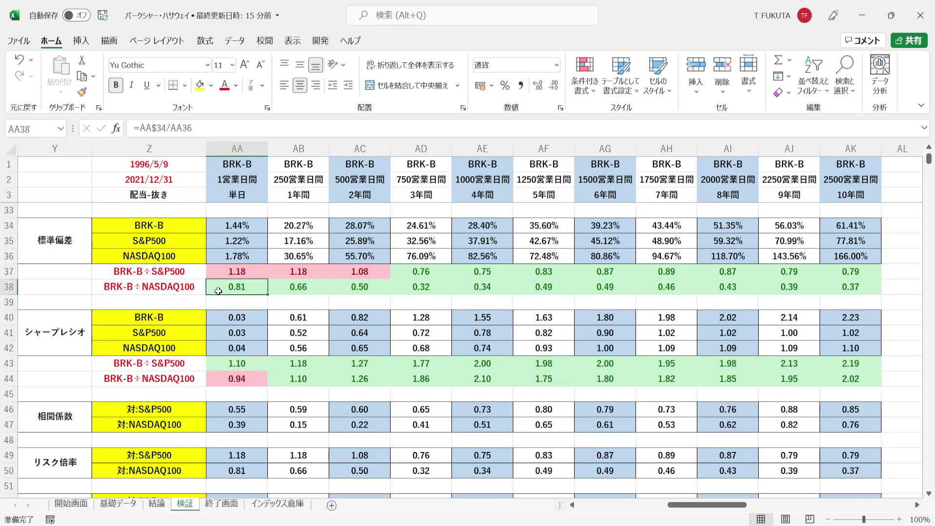
key("Up")
key("Up")
key("Up")
key("Up")
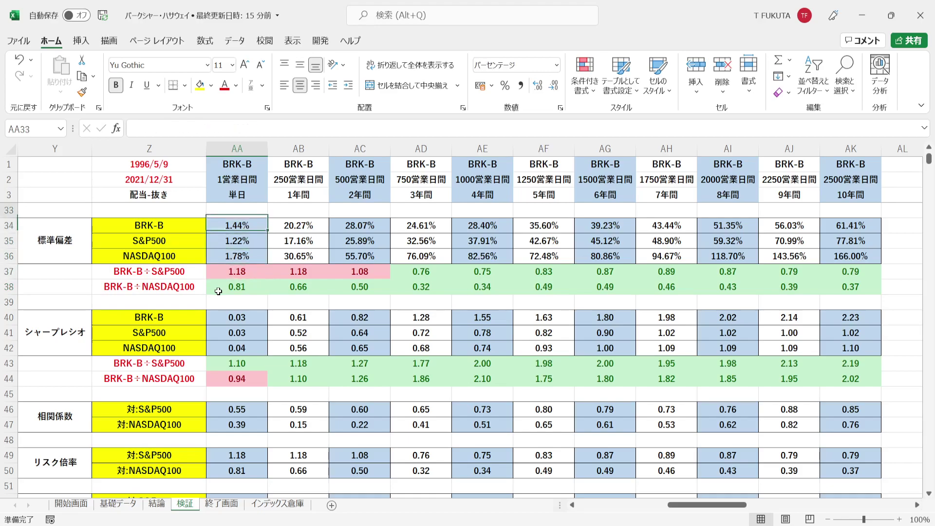
scroll(218, 291, "up", 1)
left_click(225, 230)
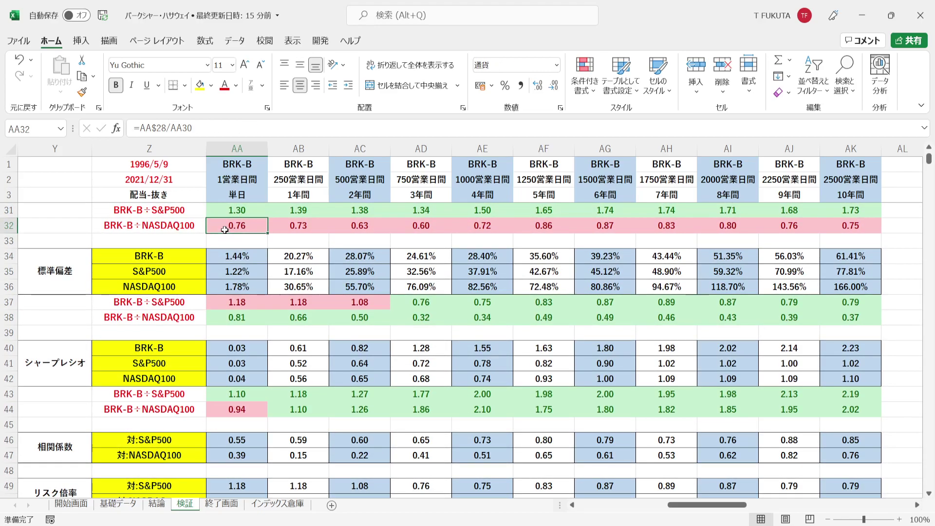
left_click(220, 411)
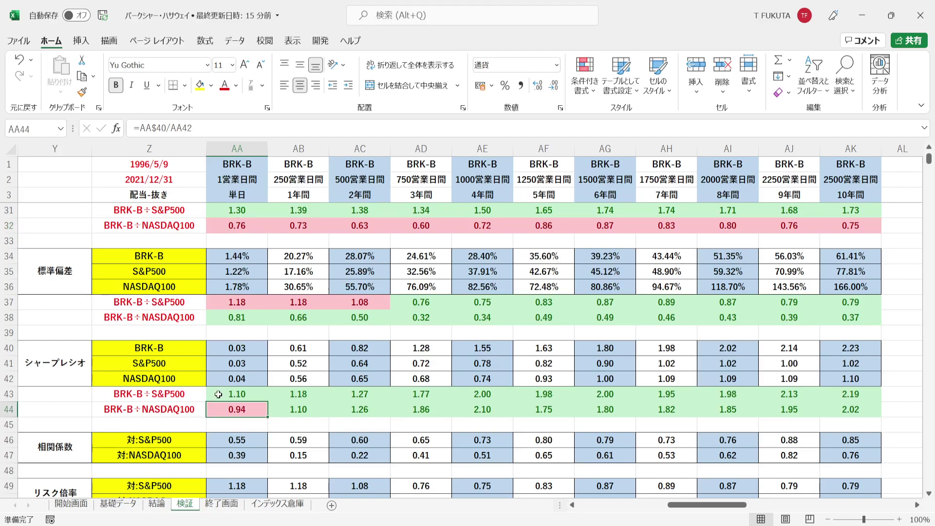
Step: Highlight シャープレシオ ratios AB44:AK45 and AA43:AK43, then compare the S&P500 ratios of columns AA:AC across rows 37, 31 and 43
left_click_drag(272, 409, 841, 419)
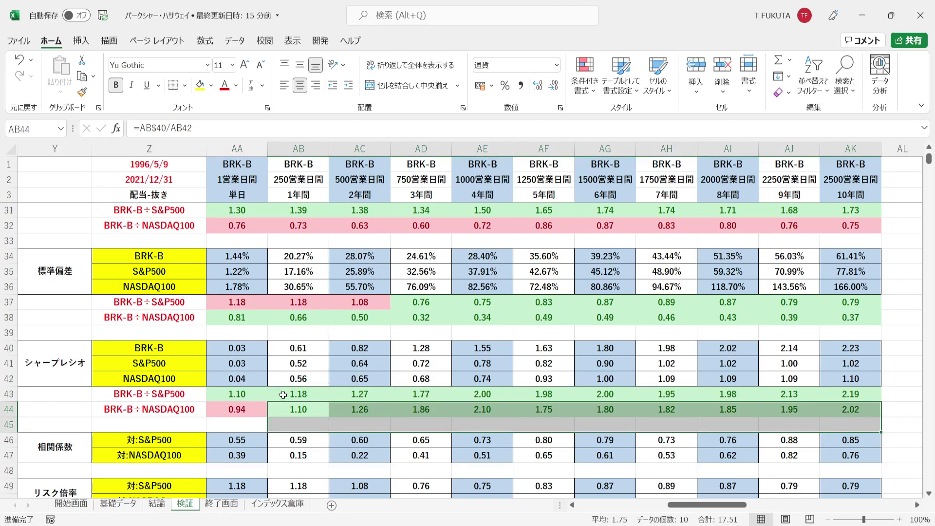
left_click_drag(220, 392, 839, 400)
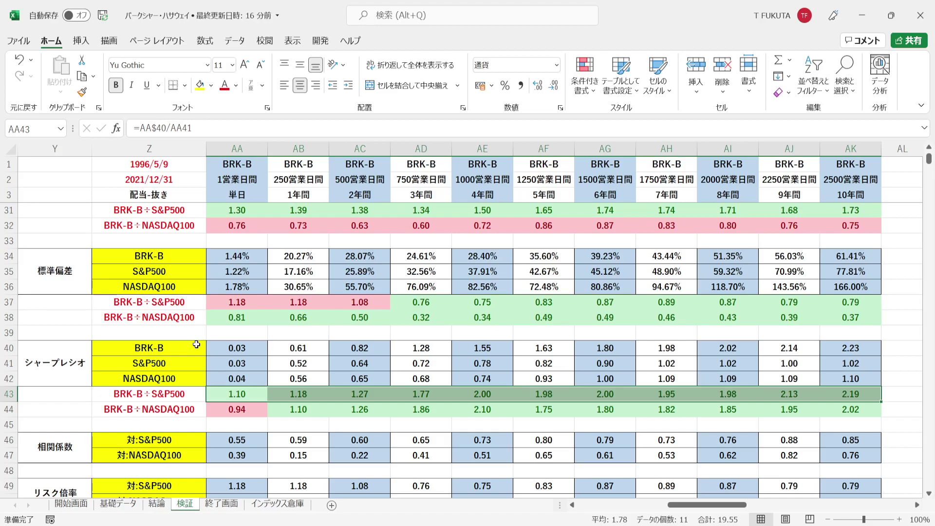
left_click_drag(219, 306, 355, 305)
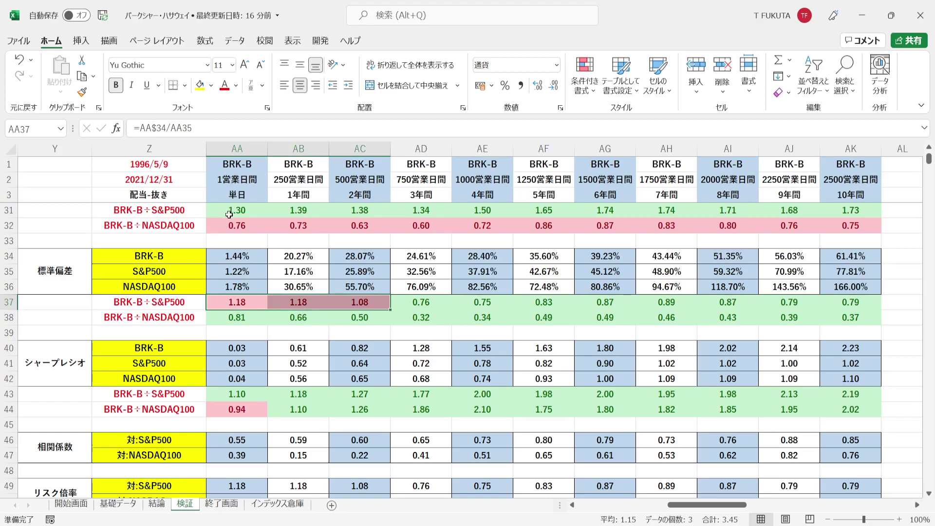
left_click_drag(224, 211, 353, 223)
left_click_drag(217, 409, 347, 405)
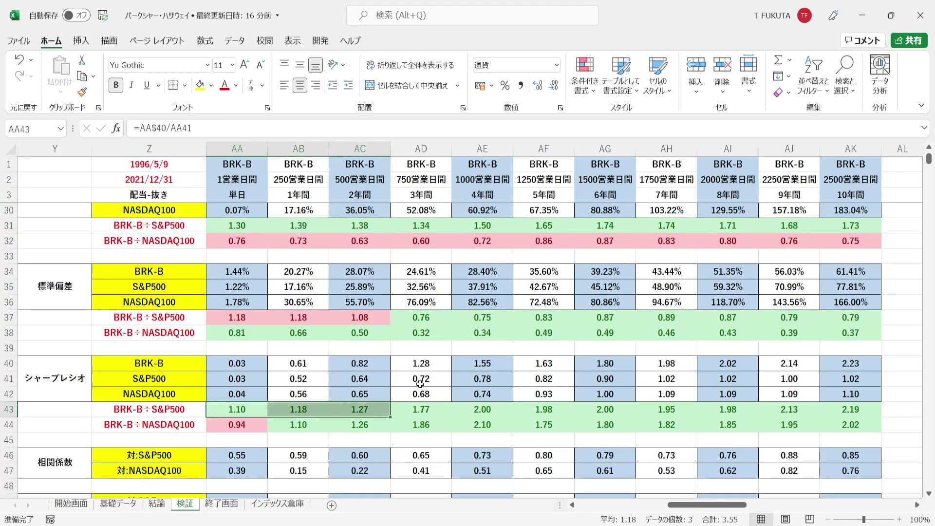
Step: Compare the 3- to 10-year S&P500 ratios in AD43:AK43, AD37:AK37 and AD31:AK31, ending on AD43:AK43
left_click_drag(412, 408, 830, 408)
left_click_drag(405, 317, 827, 317)
left_click_drag(394, 226, 848, 229)
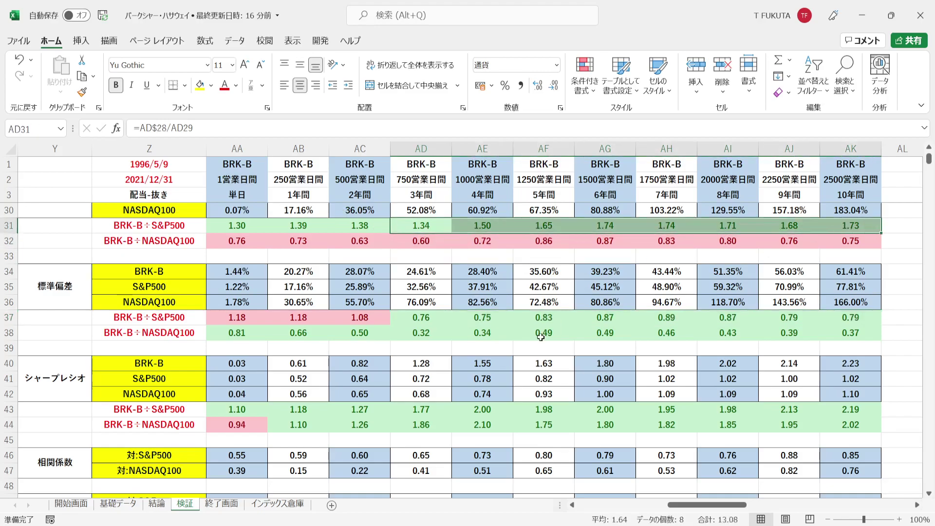
left_click_drag(409, 410, 827, 412)
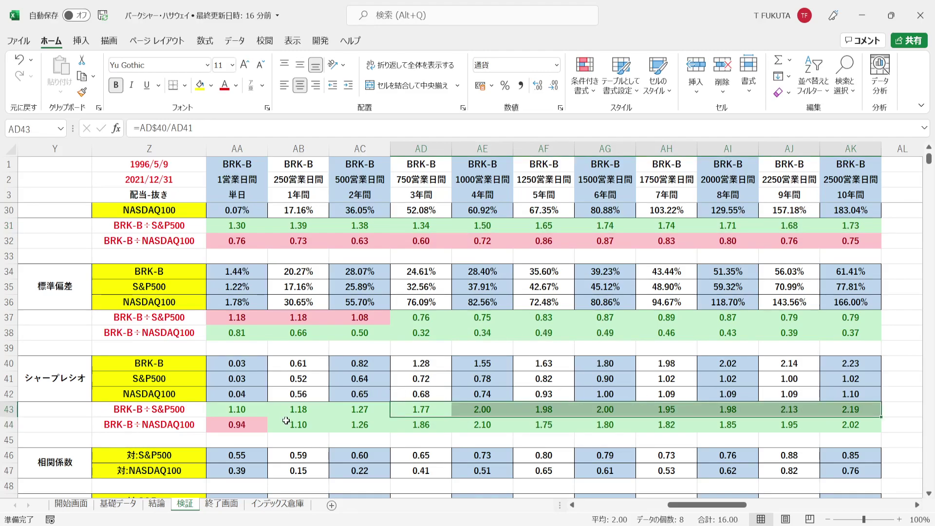
Step: Compare the 1- to 10-year NASDAQ100 ratios in AB32:AK32, AB38:AK38 and AB44:AK44
left_click_drag(273, 242, 871, 241)
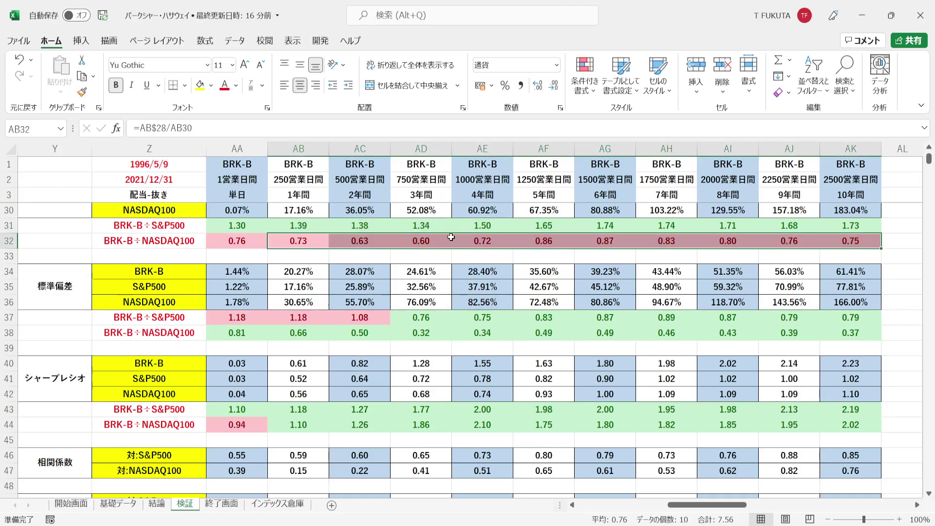
left_click_drag(297, 333, 834, 328)
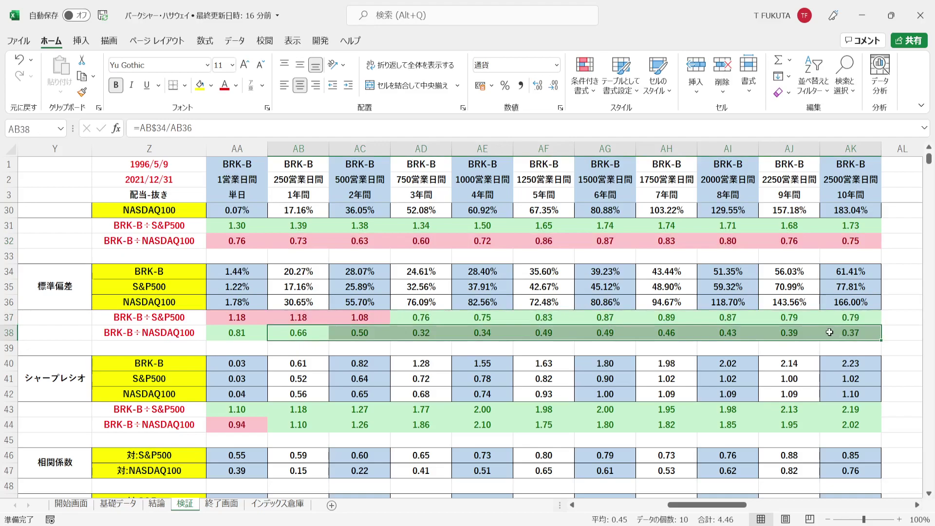
left_click(277, 426)
left_click_drag(278, 427, 844, 427)
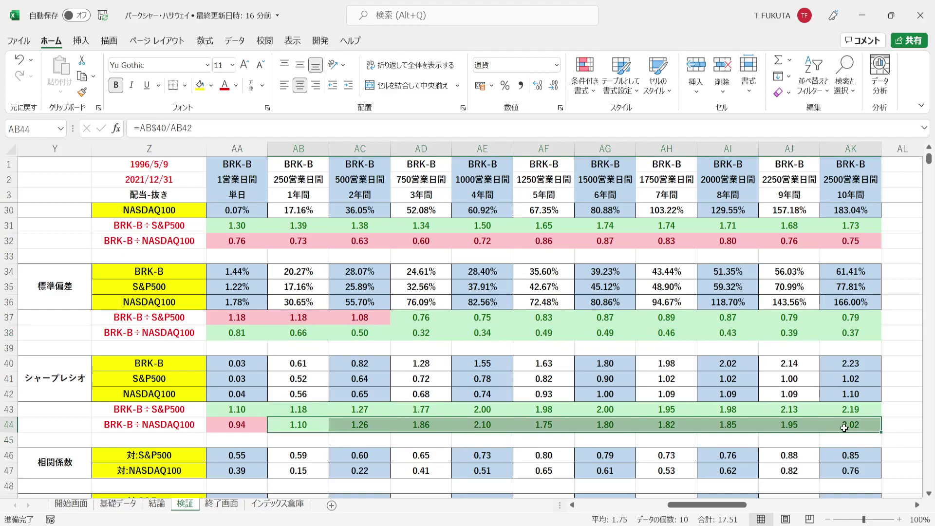
Step: Move down column Z from Z45 to Z63 to bring the 相関係数, リスク倍率, ベータ and アルファ blocks into view
left_click(100, 435)
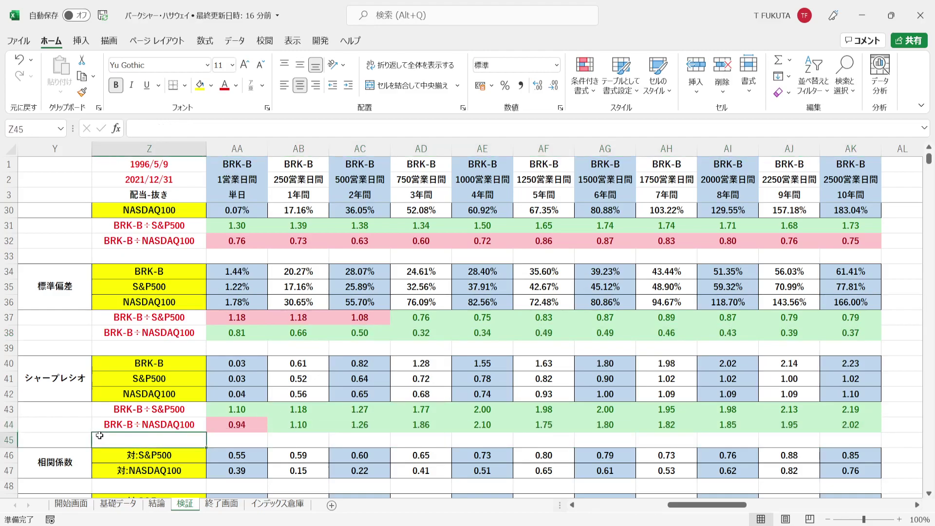
key("Down")
key("Down")
key("Down")
key("Down")
key("Down")
key("Down")
key("Down")
key("Down")
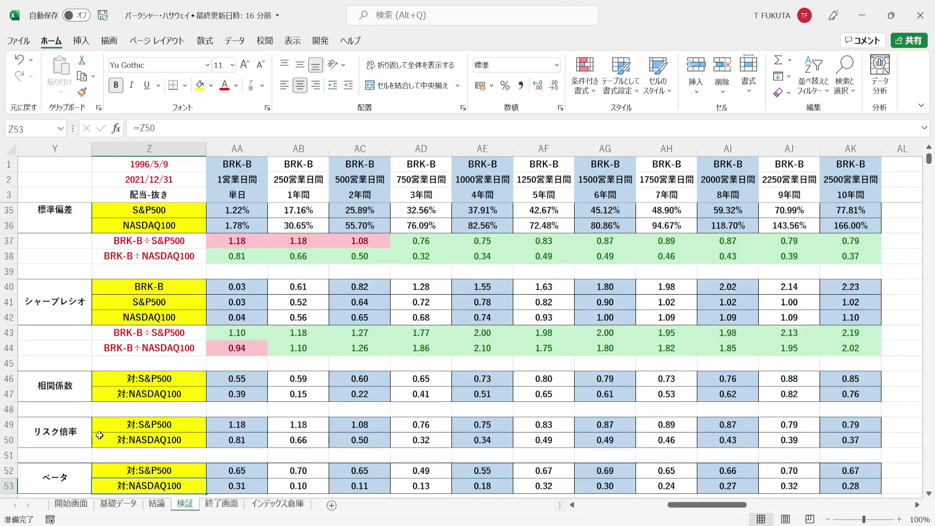
key("Down")
key("Down")
key("Down")
key("Down")
key("Down")
key("Down")
key("Down")
key("Down")
key("Down")
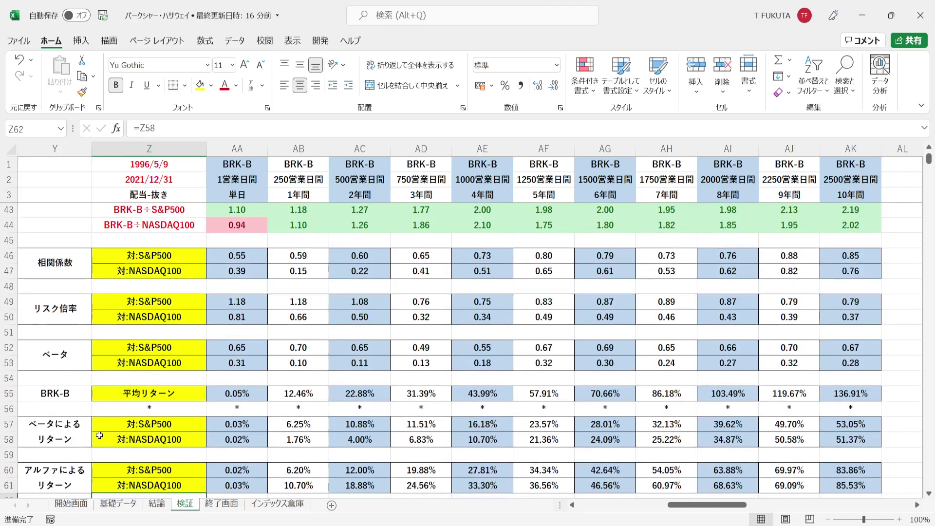
key("Down")
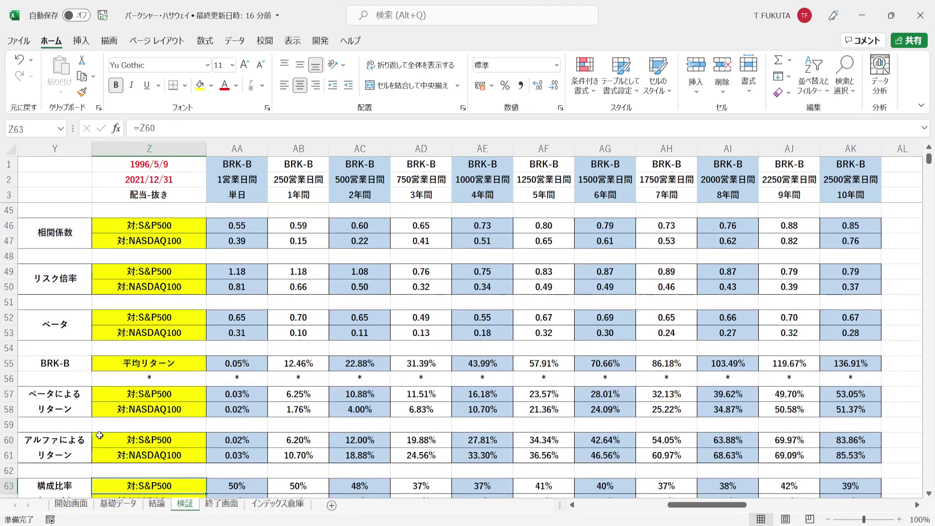
Step: Show the 相関係数 heading and the CORREL formula in AA46, then highlight the S&P500 correlations AA46:AK46
left_click(67, 241)
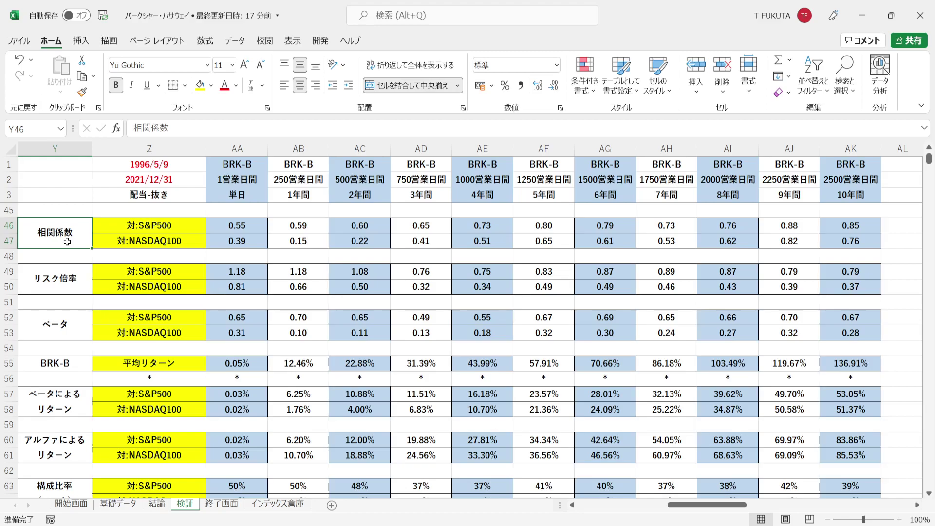
left_click(219, 226)
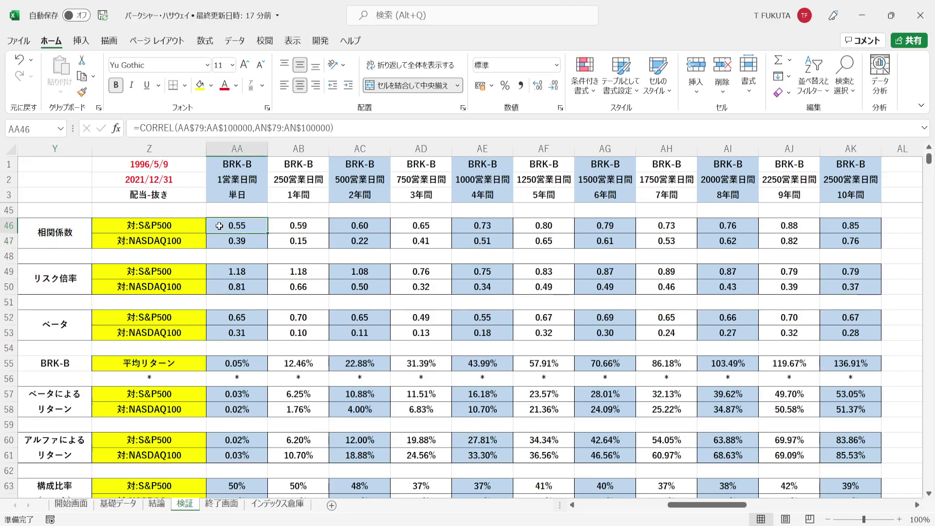
left_click_drag(219, 226, 869, 227)
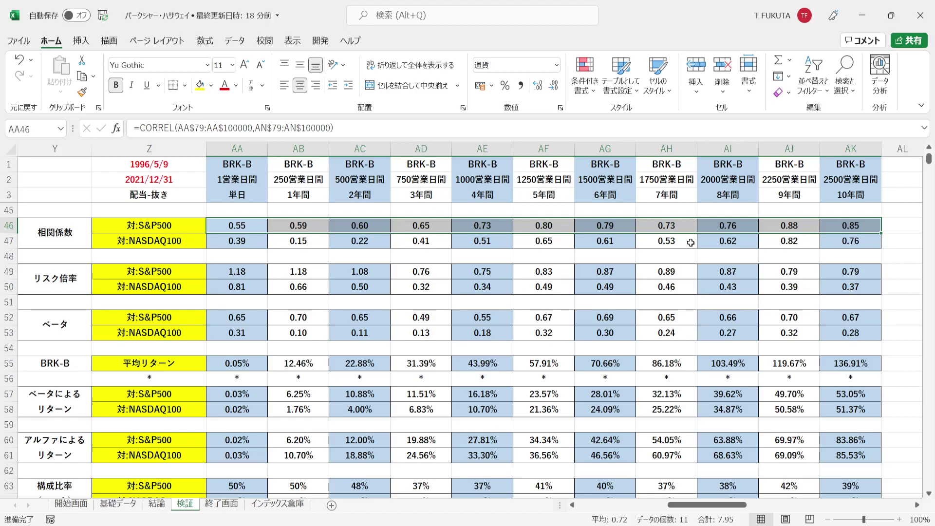
left_click(252, 223)
left_click_drag(252, 223, 836, 230)
Step: Highlight the NASDAQ100 correlations up to 4 years in AA47:AE47 and compare them with AF47:AK47
left_click_drag(258, 243, 460, 241)
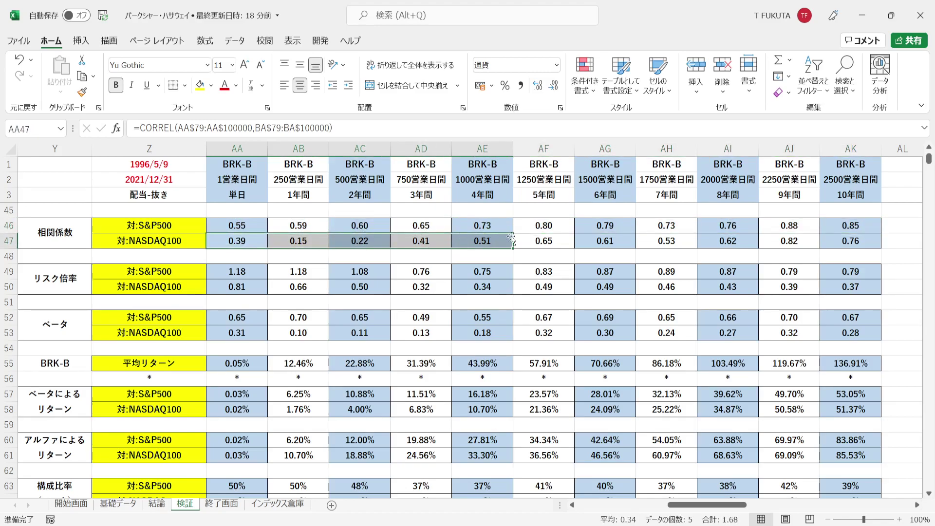
left_click(567, 241)
left_click_drag(566, 241, 836, 246)
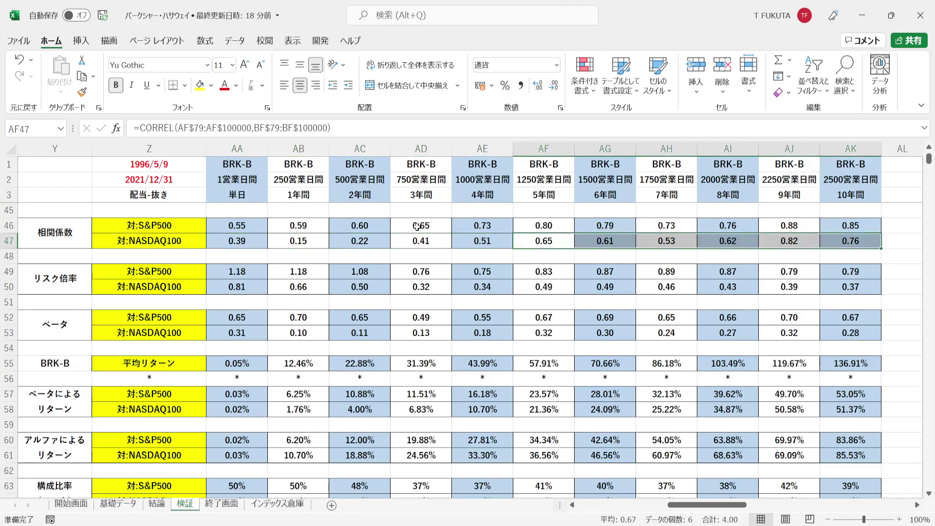
left_click(259, 242)
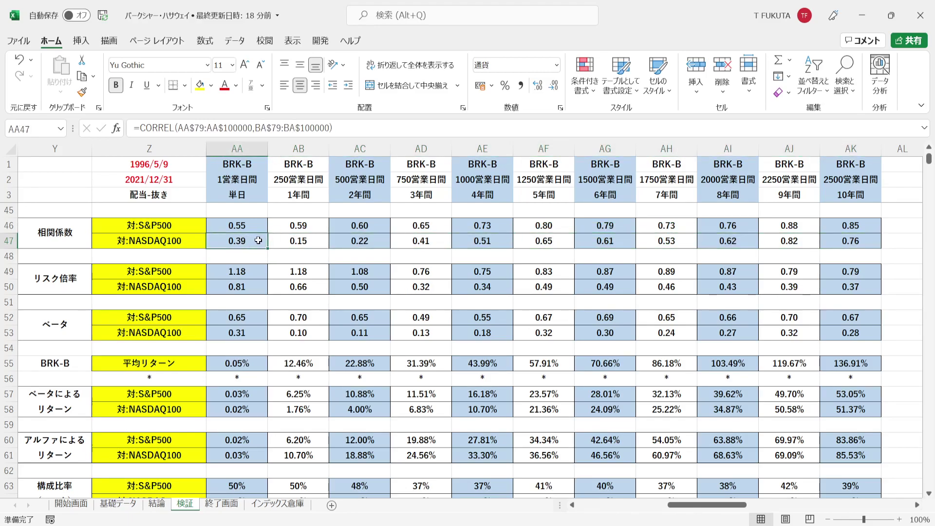
left_click_drag(260, 240, 456, 245)
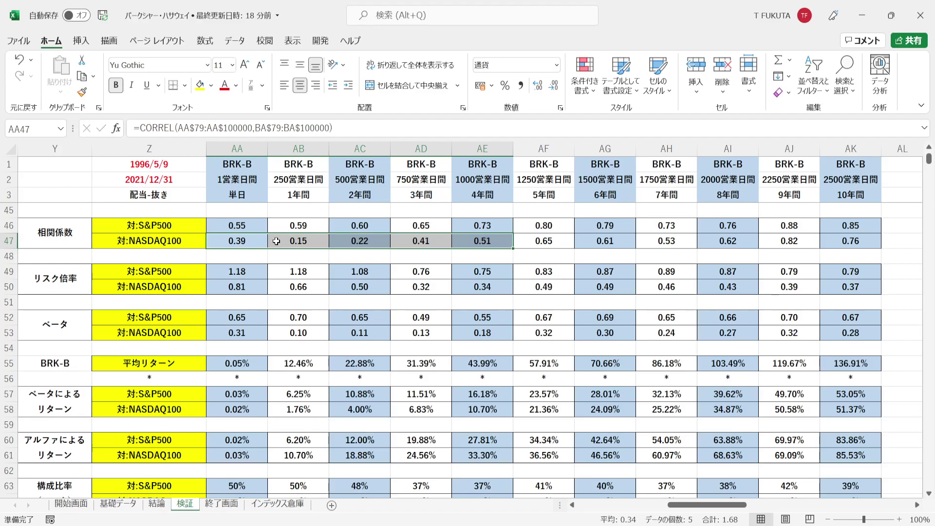
Step: Examine the shorter-term NASDAQ100 correlations in AB47:AC47, AA47, AD47 and AE47, then highlight AD47:AE47
left_click_drag(276, 241, 324, 243)
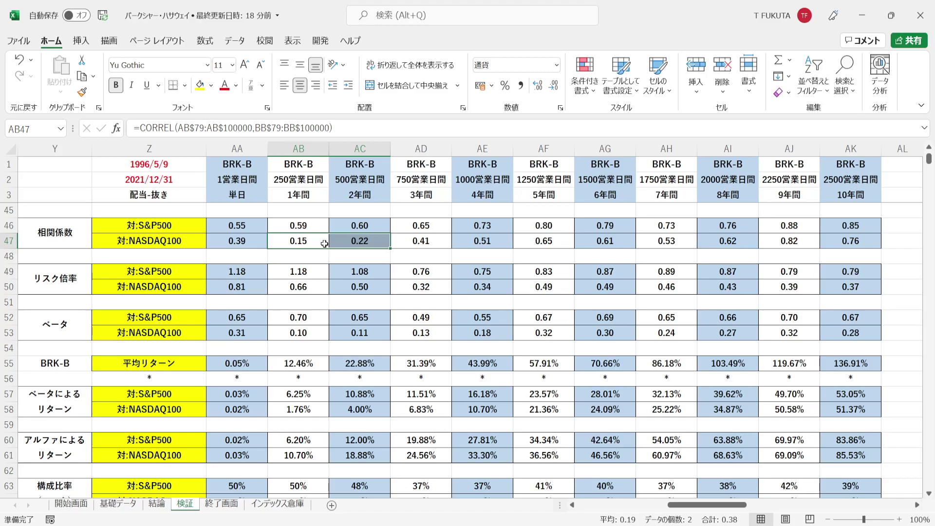
left_click(256, 241)
left_click(403, 242)
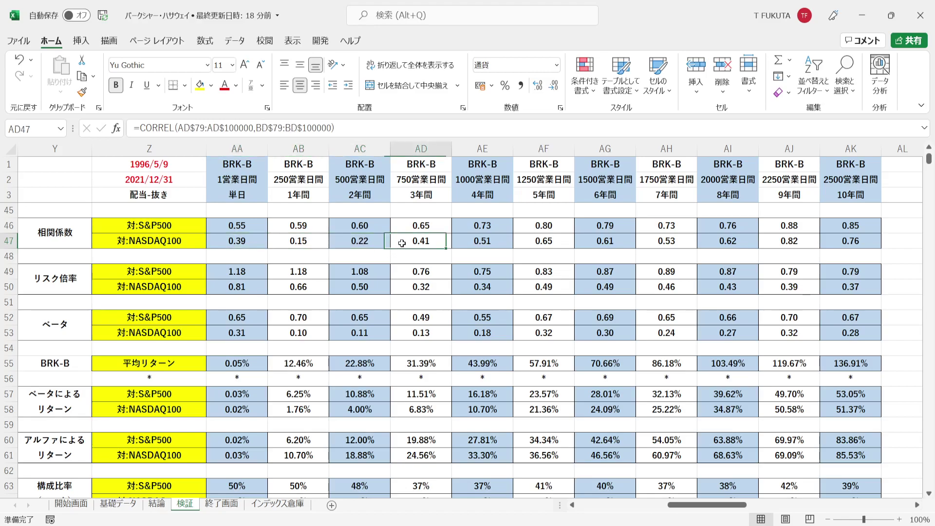
left_click(456, 243)
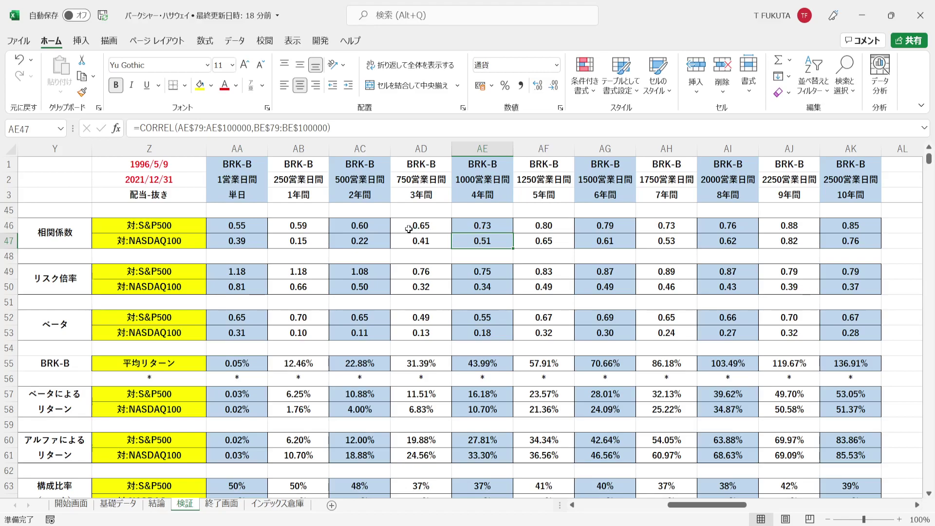
left_click_drag(407, 241, 454, 241)
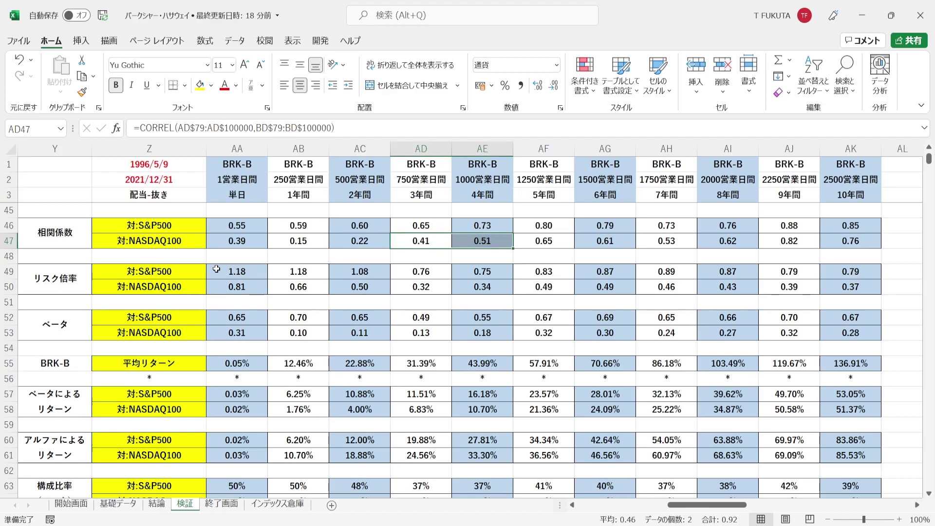
Step: Highlight the whole 相関係数 block Z46:AK47, then the S&P500 correlations AA46:AK46
left_click(100, 224)
left_click_drag(99, 224, 824, 242)
left_click(220, 223)
left_click_drag(220, 223, 861, 233)
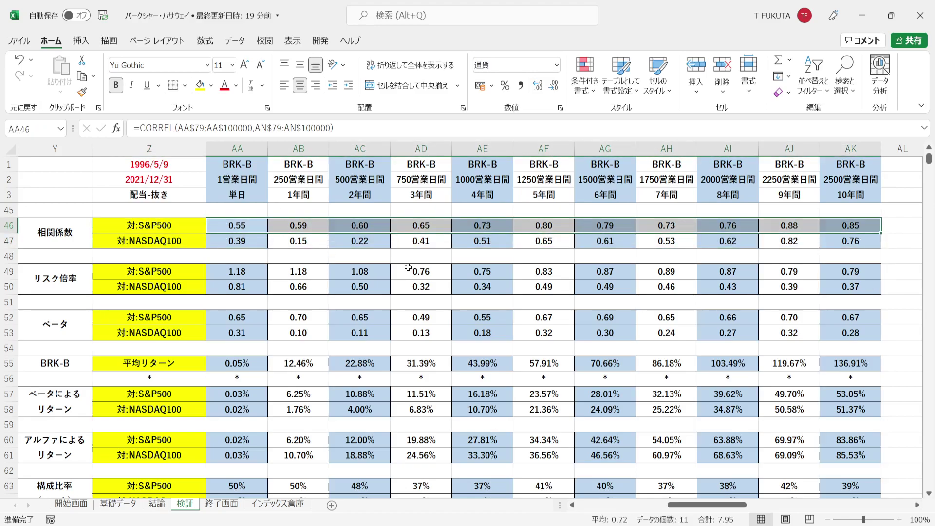
Step: Show the リスク倍率 heading and values AA49:AK50, then highlight S&P500 cells AA49:AC49 and AD49:AK49 and NASDAQ100 row AA50:AK50
left_click(88, 271)
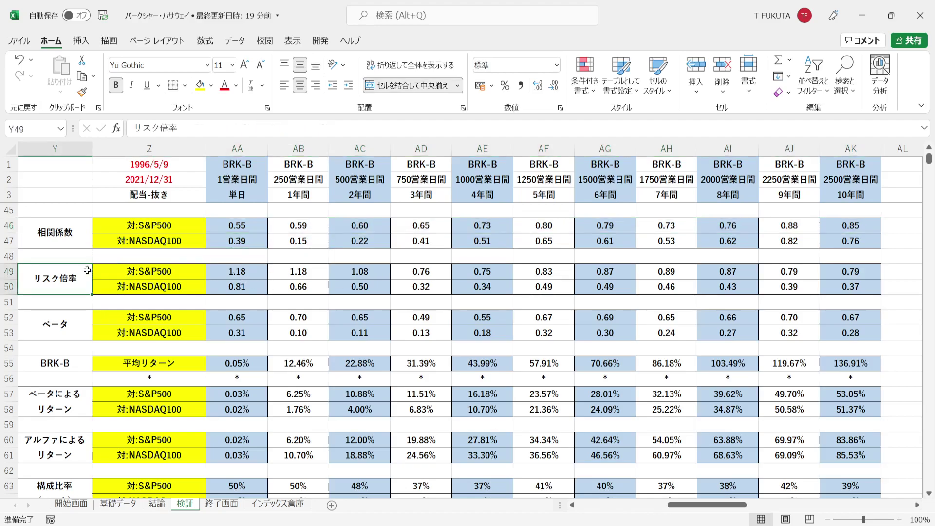
left_click(217, 273)
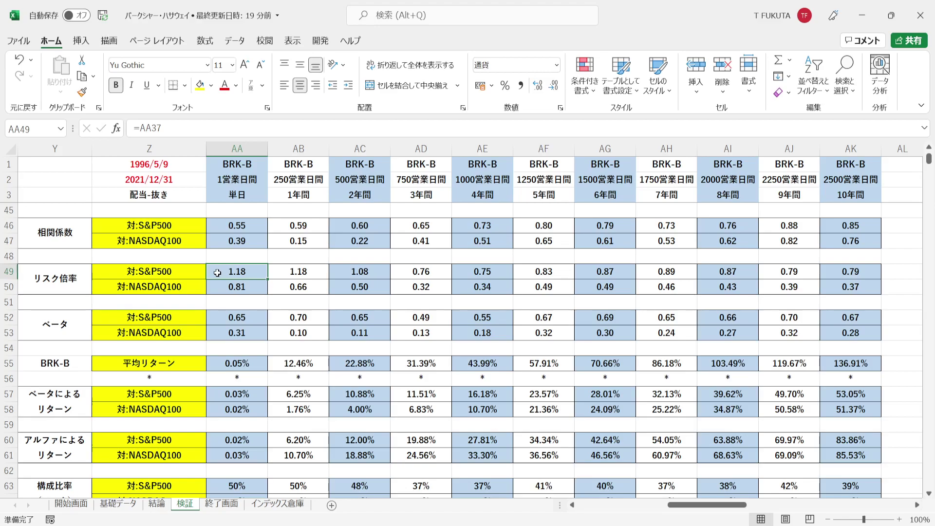
left_click_drag(218, 273, 829, 285)
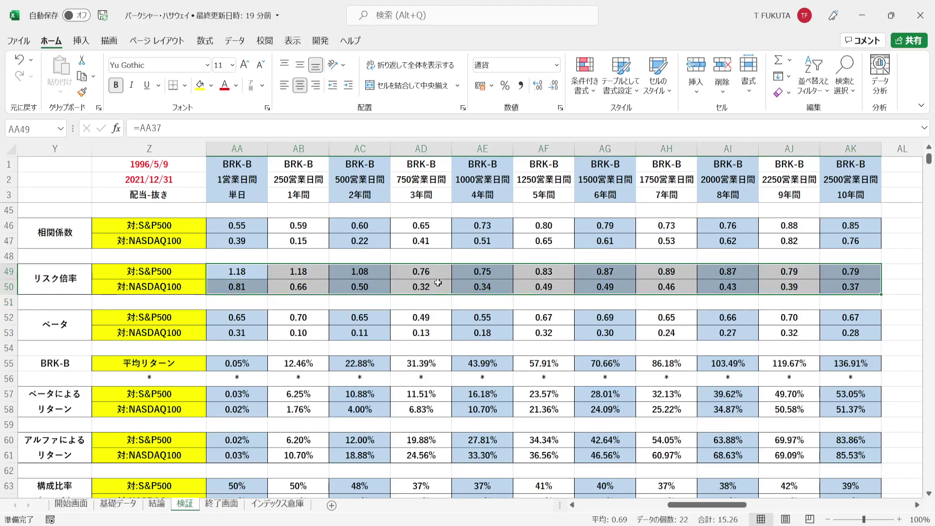
left_click_drag(254, 268, 359, 271)
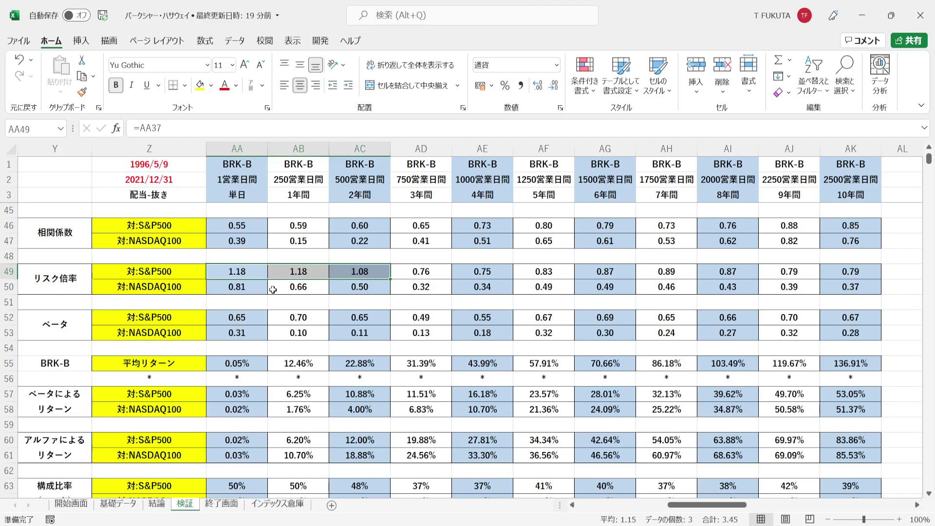
left_click_drag(397, 274, 828, 269)
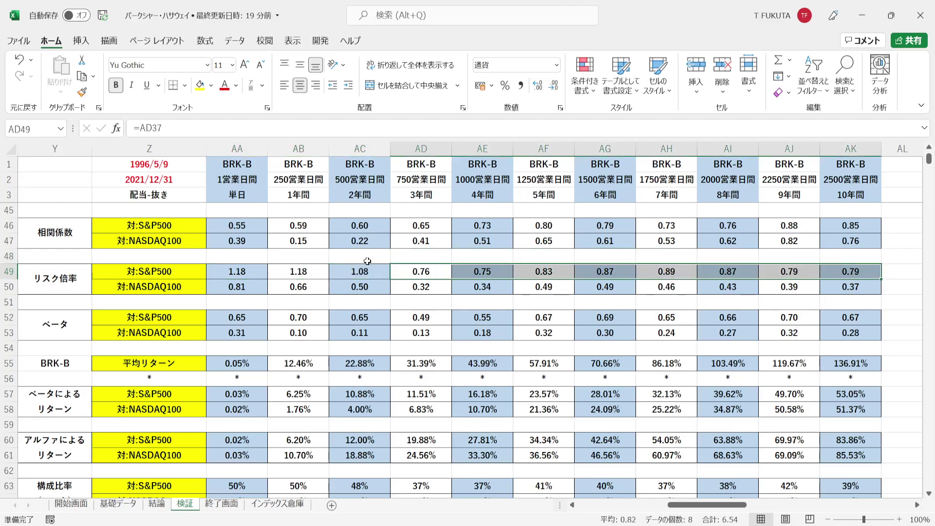
left_click_drag(222, 287, 834, 288)
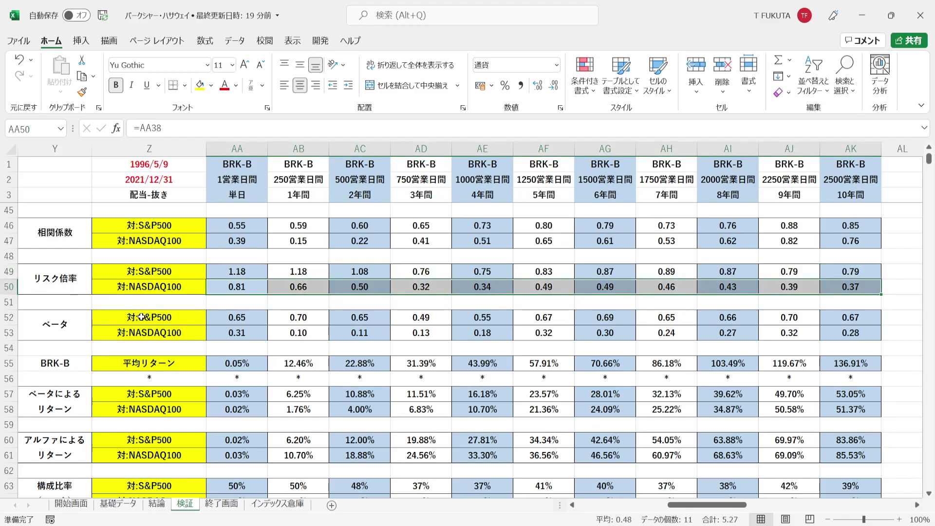
Step: Point out the 相関係数, リスク倍率 and ベータ headings, then highlight the S&P500 and NASDAQ100 beta labels with their single-day values in rows 52 and 53
left_click(73, 241)
left_click(81, 280)
left_click(80, 330)
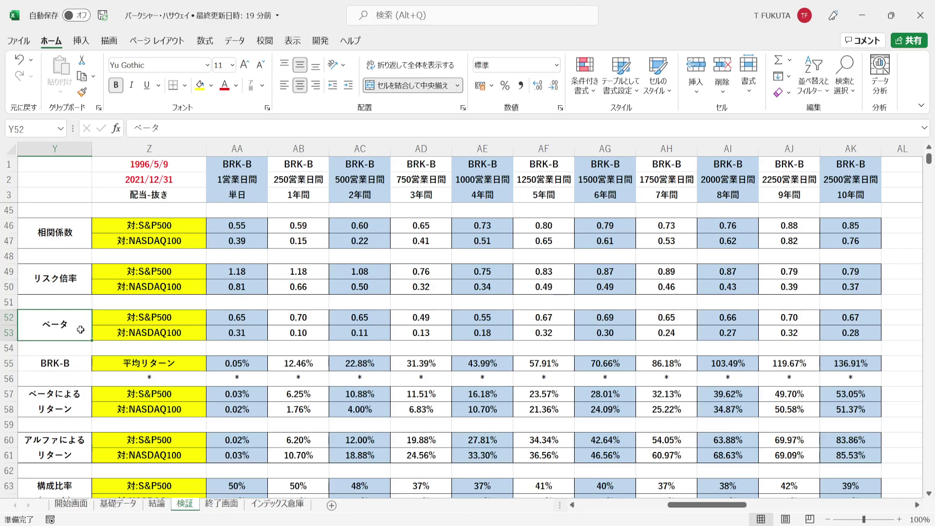
left_click(103, 320)
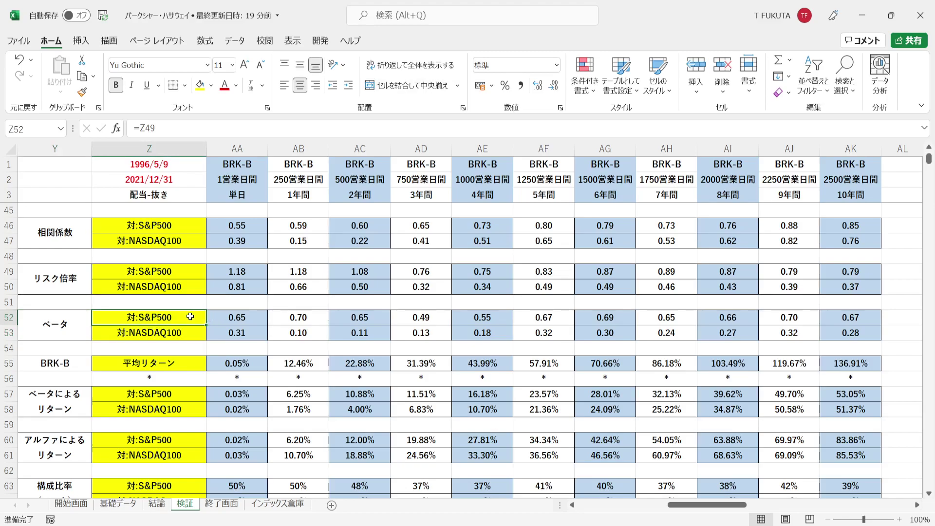
key("shift+Right")
key("shift+Right")
left_click_drag(198, 334, 227, 334)
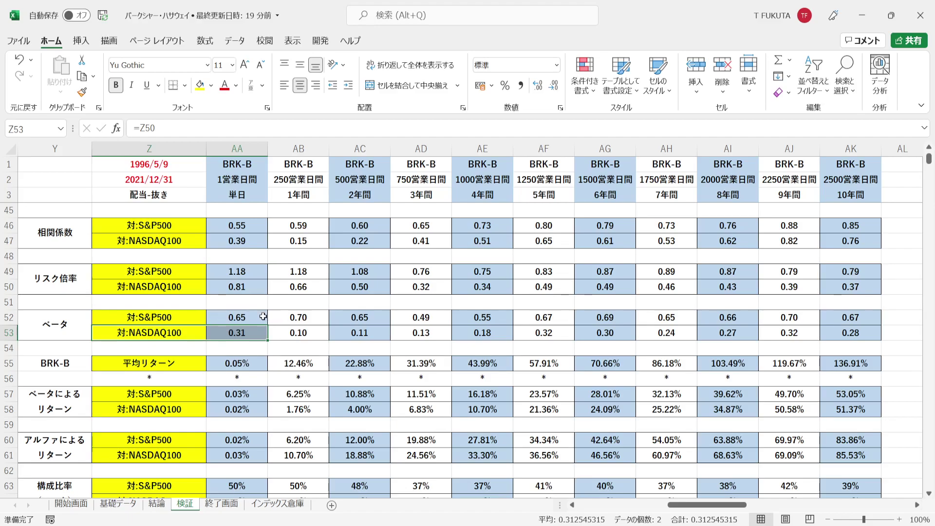
Step: Inspect the formula behind the single-day S&P500 beta in AA52, then examine the 1-year betas AB52 and AB53
double_click(218, 317)
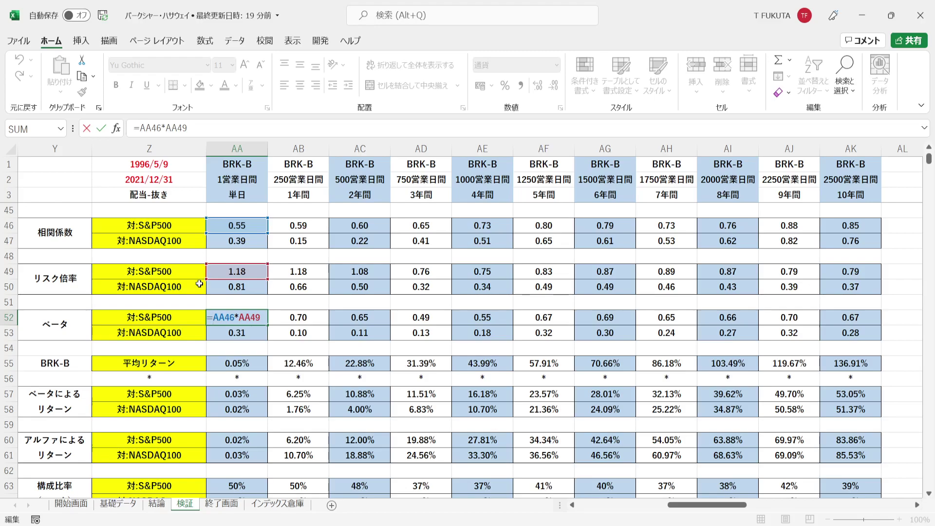
key("Return")
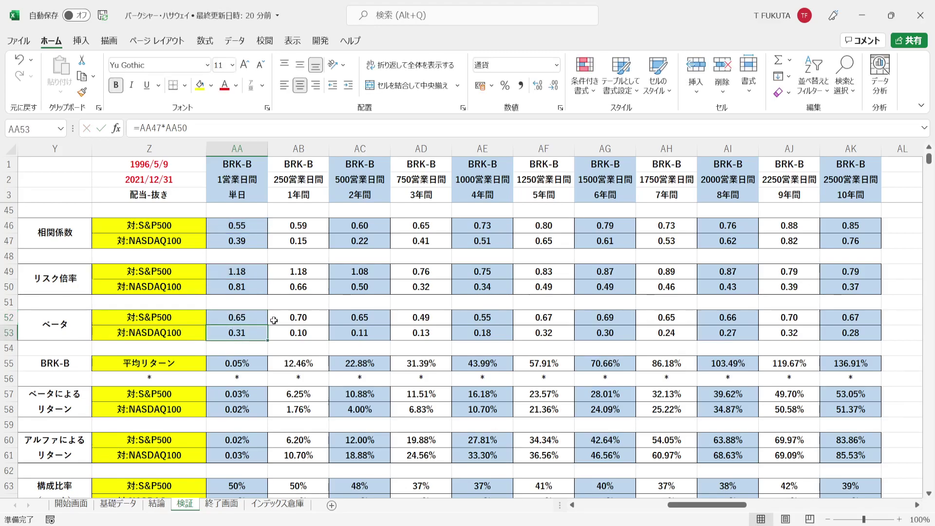
left_click(276, 317)
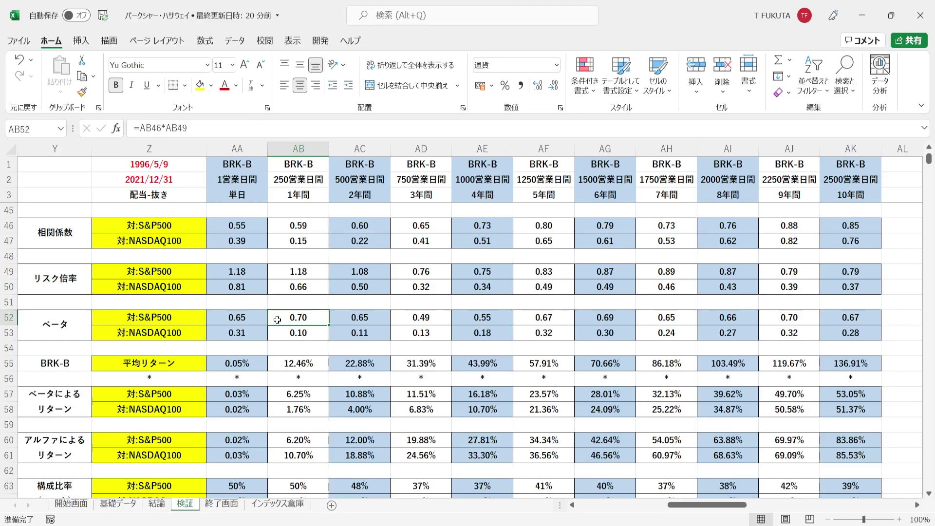
left_click(277, 332)
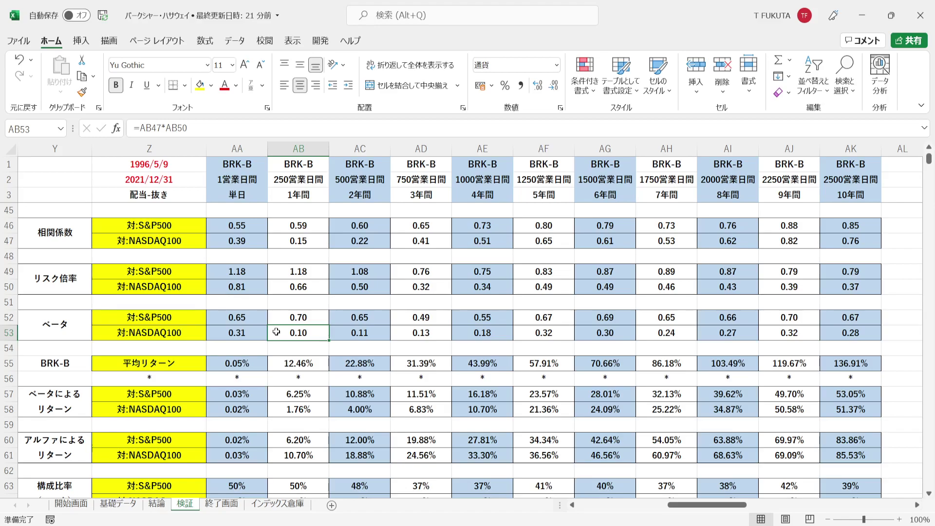
Step: Highlight all beta values AA52:AK53, then go down the section headings from ベータ to 構成比率（アルファ） in Y66
left_click_drag(257, 322, 850, 333)
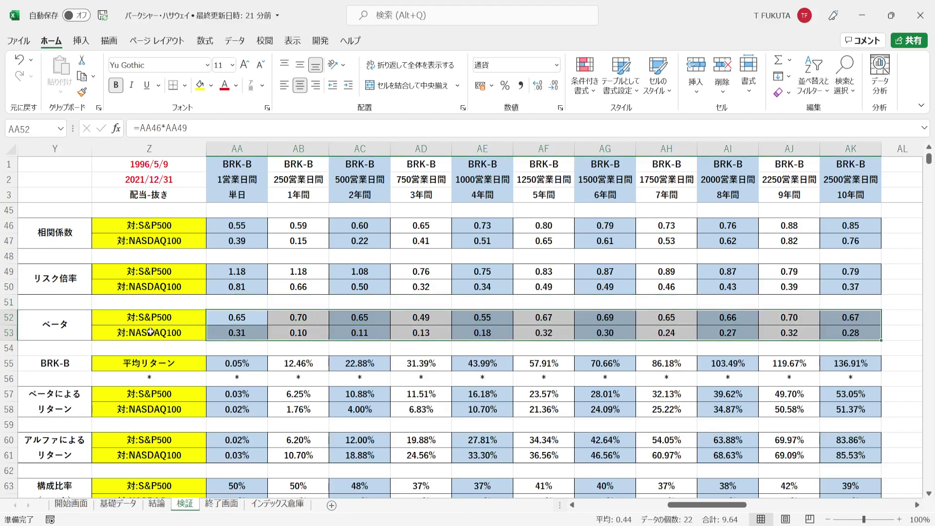
left_click(80, 332)
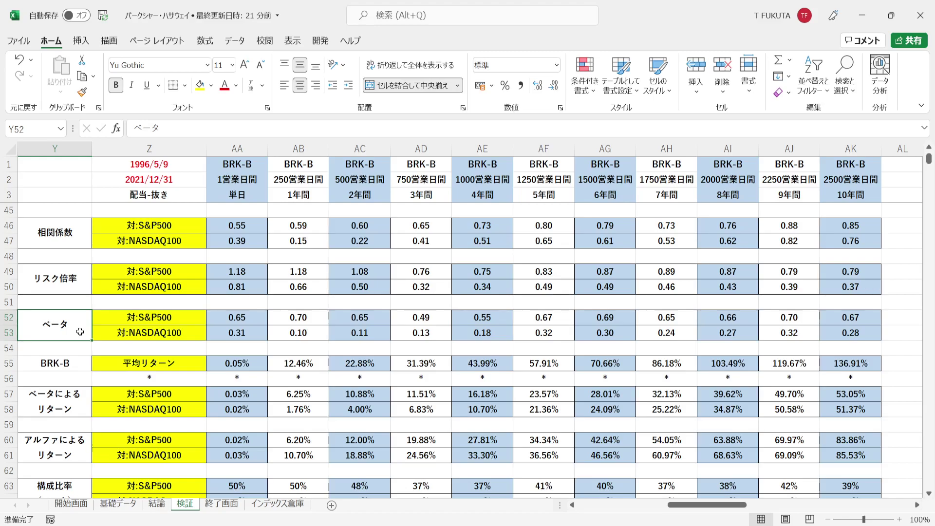
left_click(84, 363)
key("Down")
key("Down")
key("Down")
key("Down")
key("Down")
key("Down")
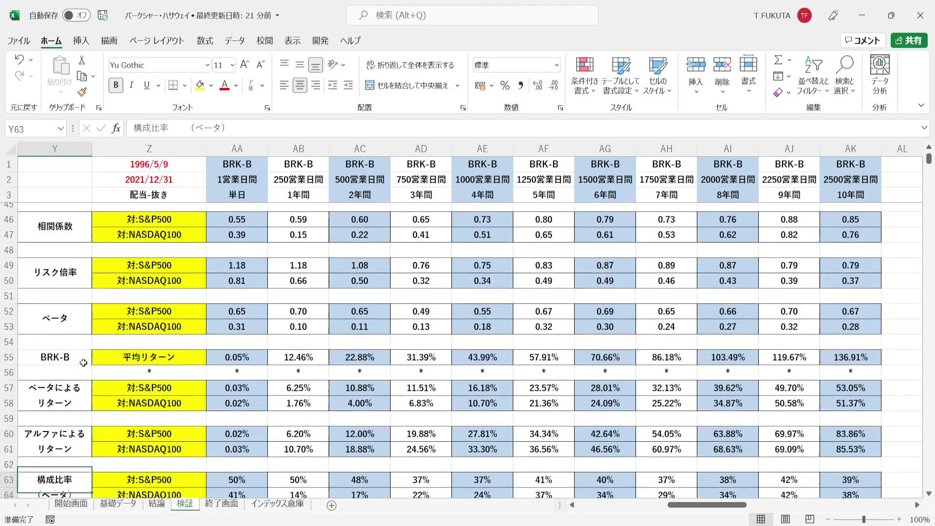
key("Down")
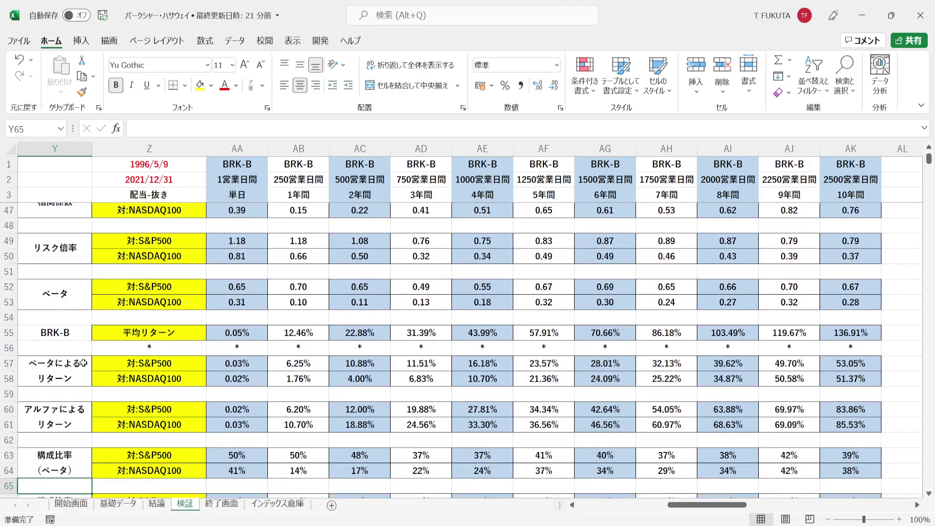
key("Down")
key("Down")
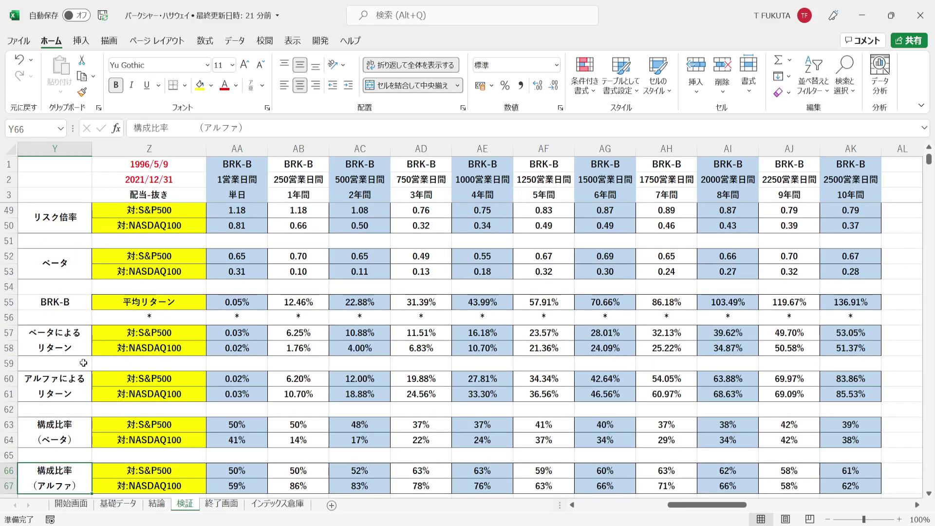
Step: Highlight the BRK-B average return row Y55:AK55, then point out the beta return and alpha return headings in Y57 and Y60
left_click(91, 287)
left_click_drag(91, 288, 828, 289)
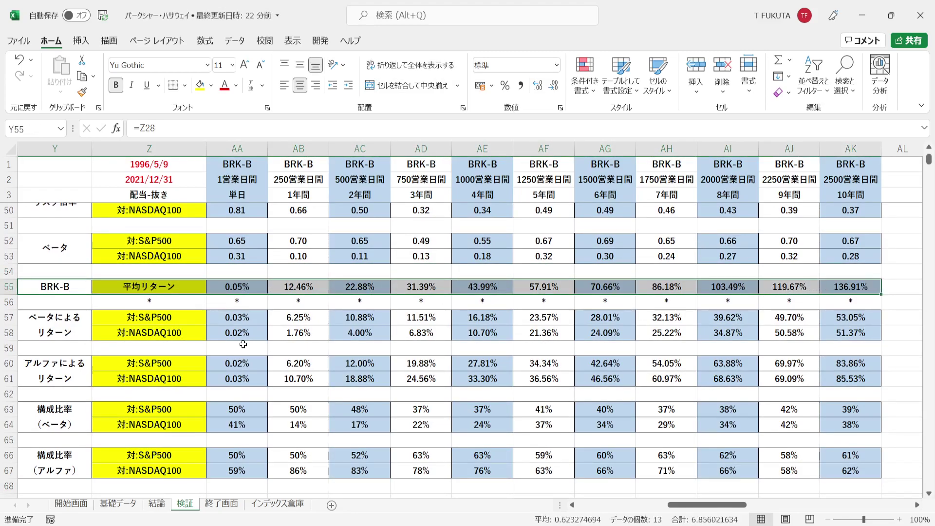
left_click(196, 288)
left_click(88, 324)
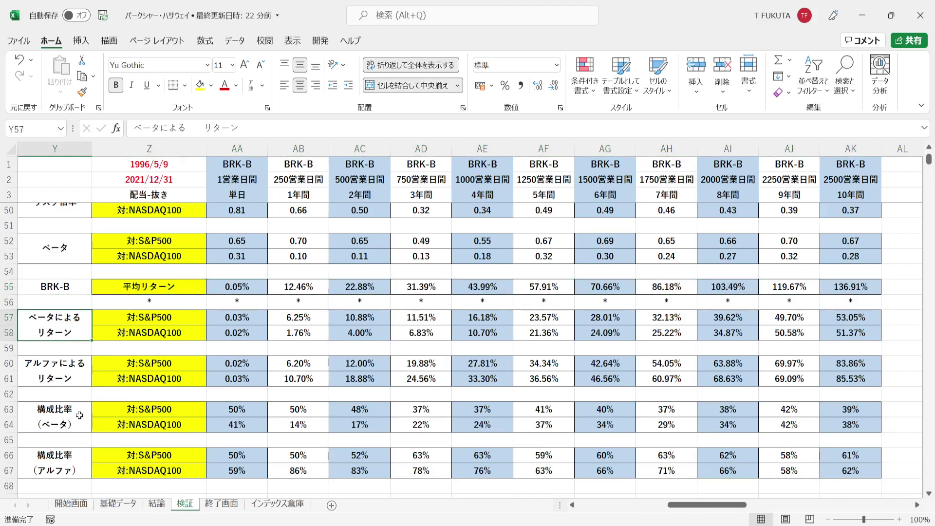
left_click(81, 382)
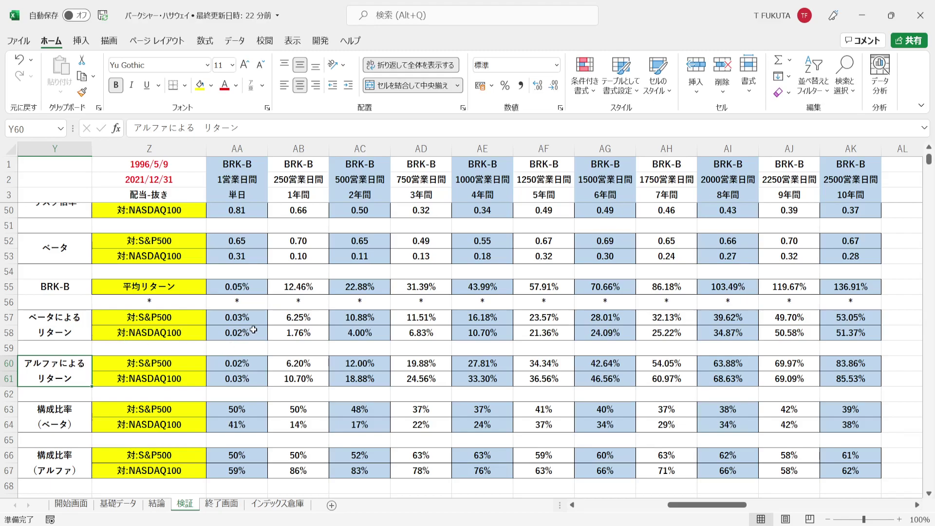
left_click(80, 330)
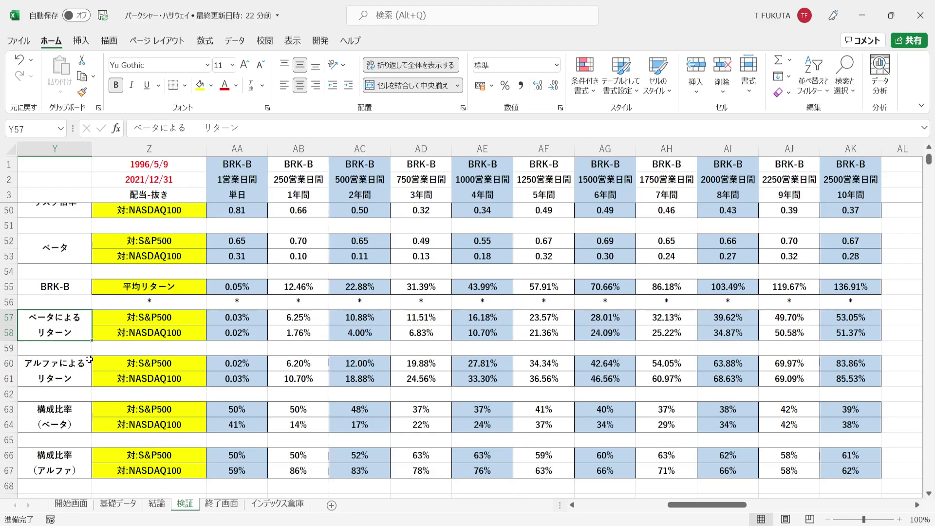
left_click(87, 379)
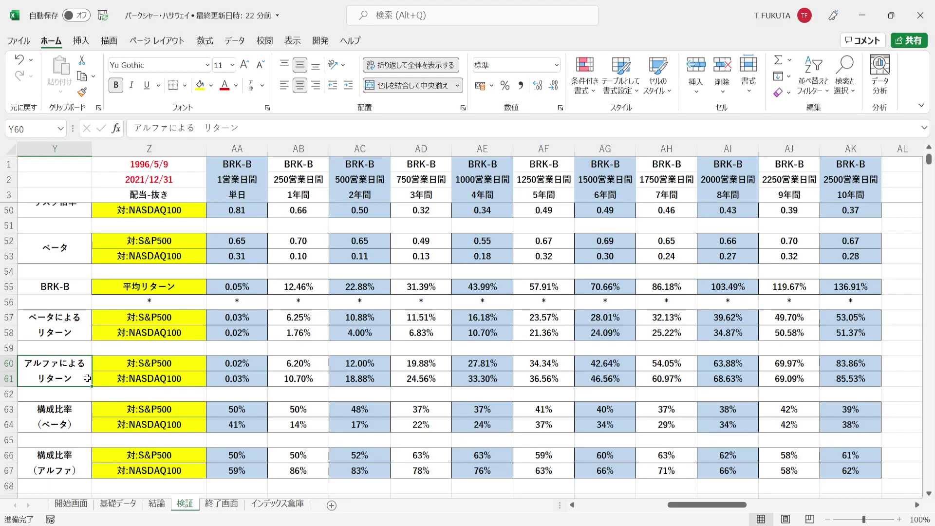
Step: Inspect the single-day beta return formula in AA57 and compare it with the average return AA55 and alpha return AA60
left_click(219, 318)
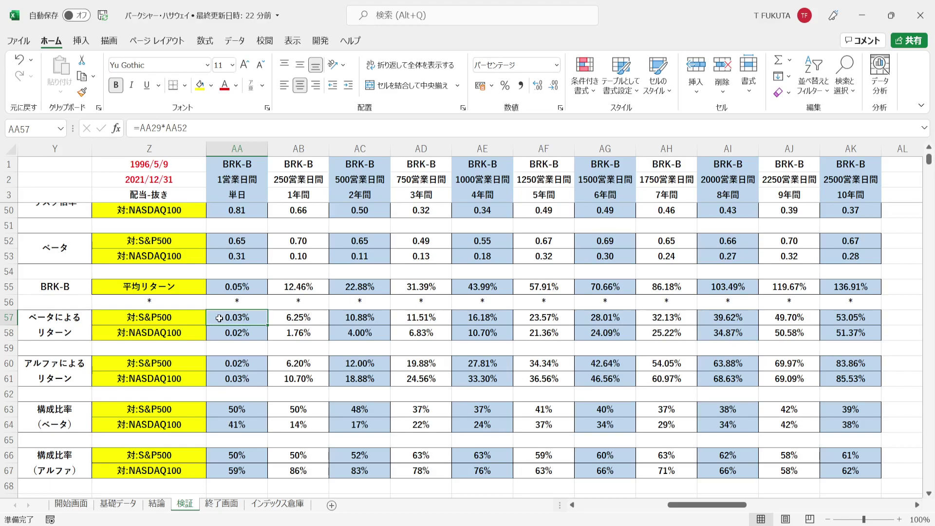
double_click(219, 319)
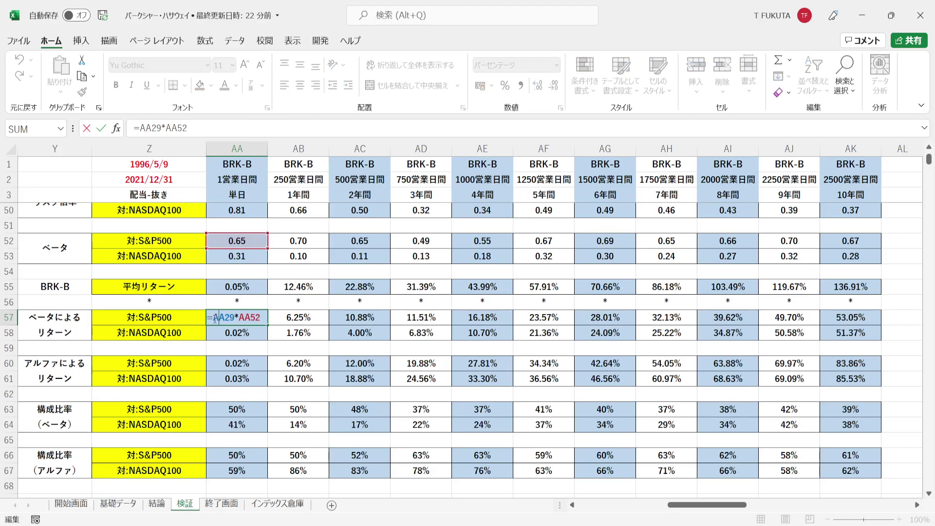
key("Escape")
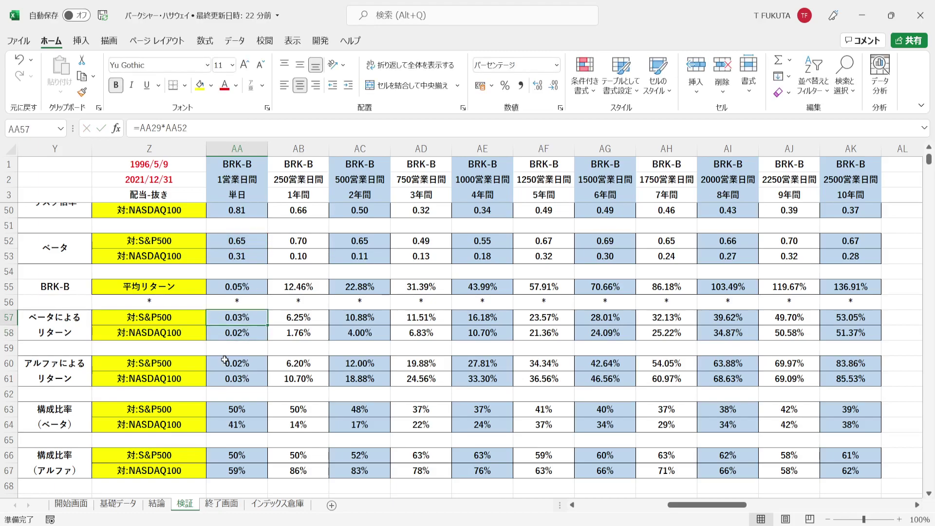
left_click(216, 363)
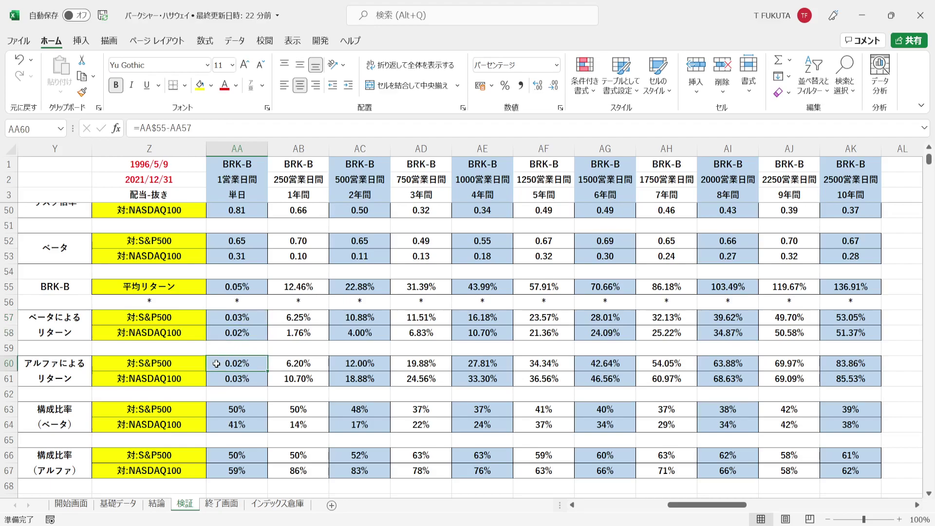
left_click(216, 291)
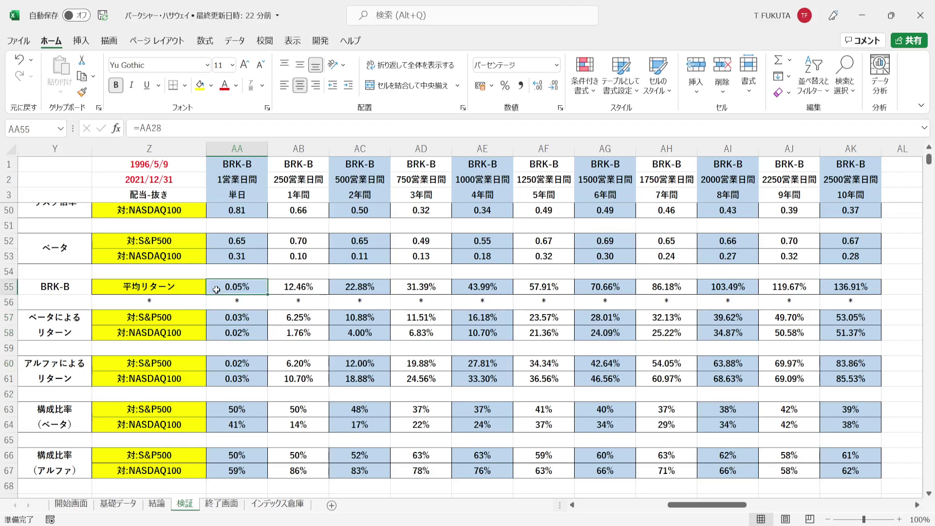
left_click(85, 326)
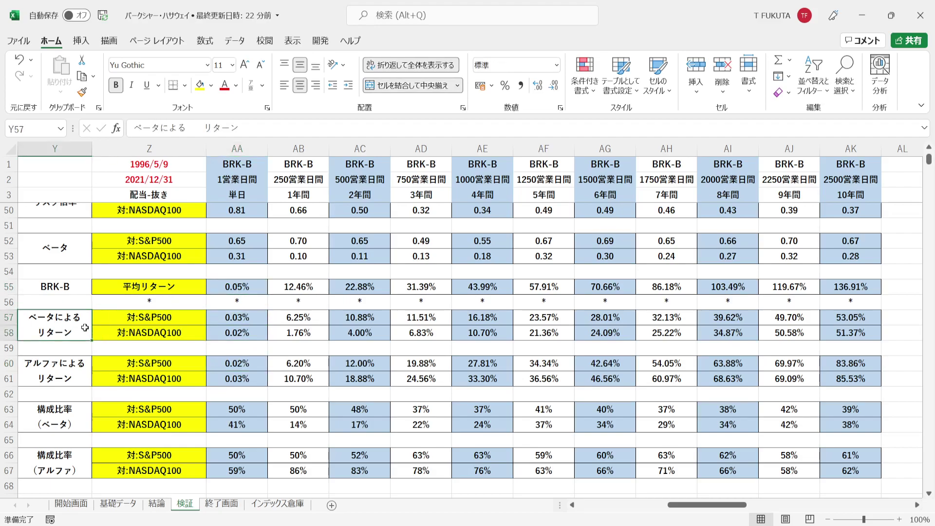
left_click(211, 367)
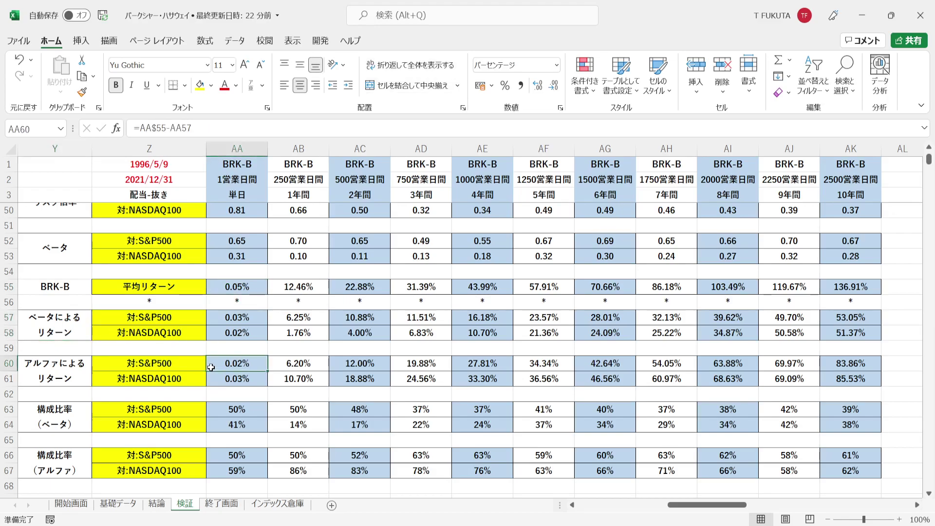
Step: Select the 1-year column AB, inspect the S&P500 beta return formula in AB57, and compare it with AB55 and alpha return AB60
left_click(283, 149)
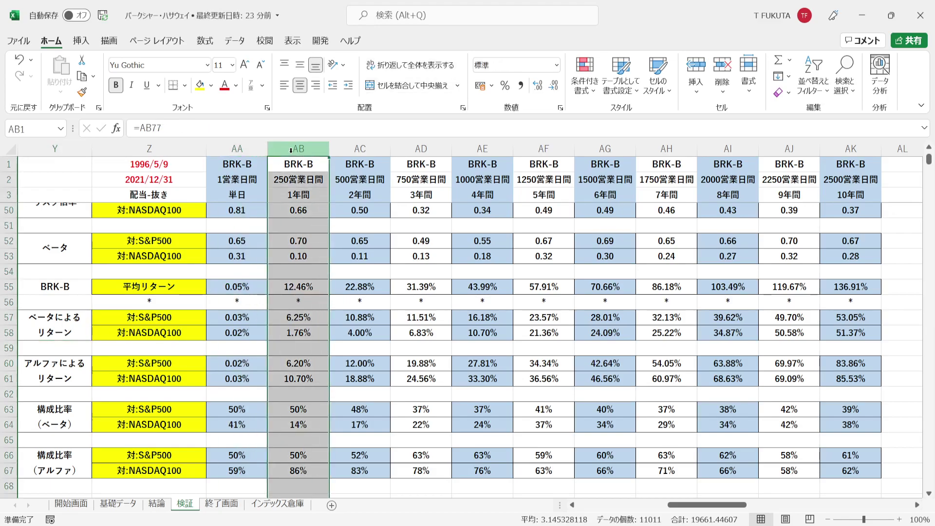
left_click(276, 318)
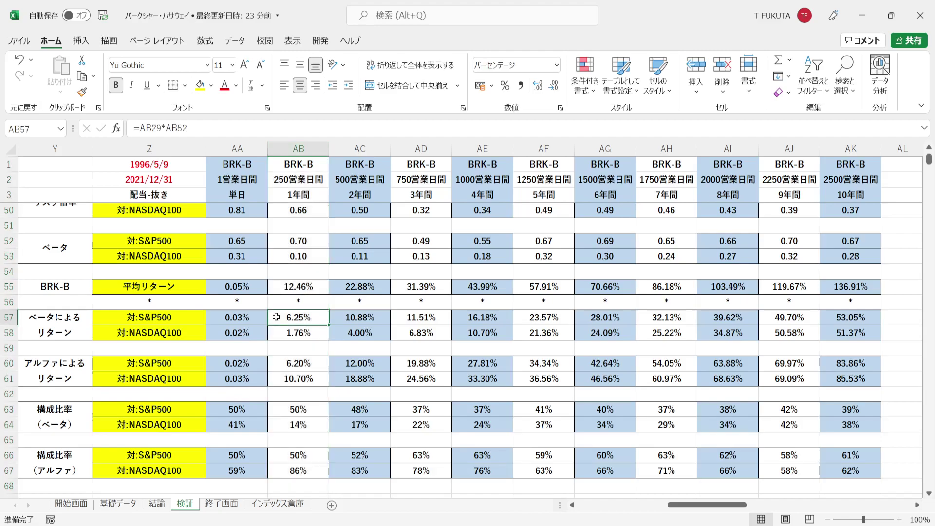
left_click(277, 290)
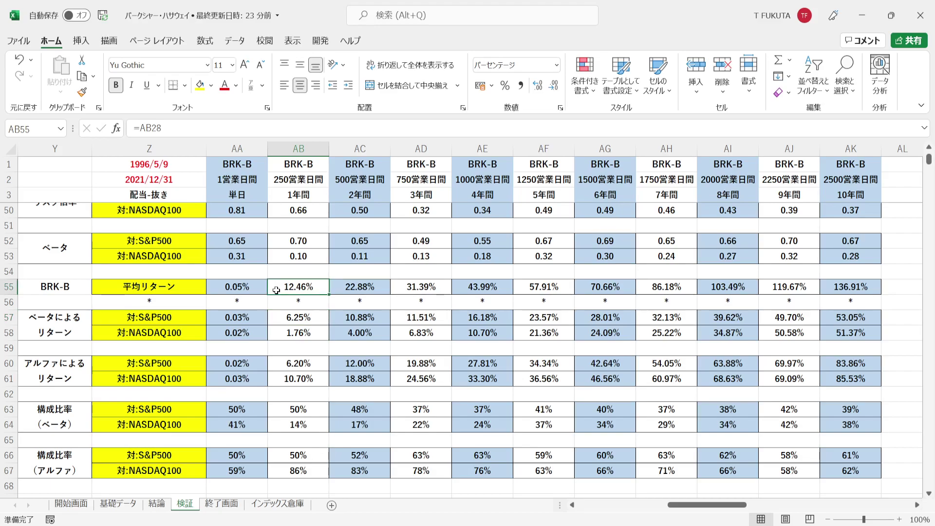
left_click(274, 318)
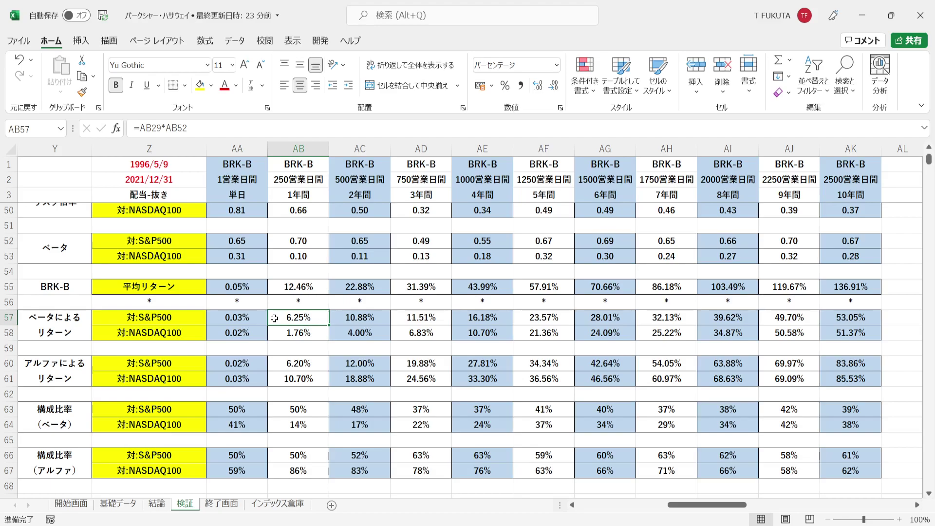
double_click(274, 318)
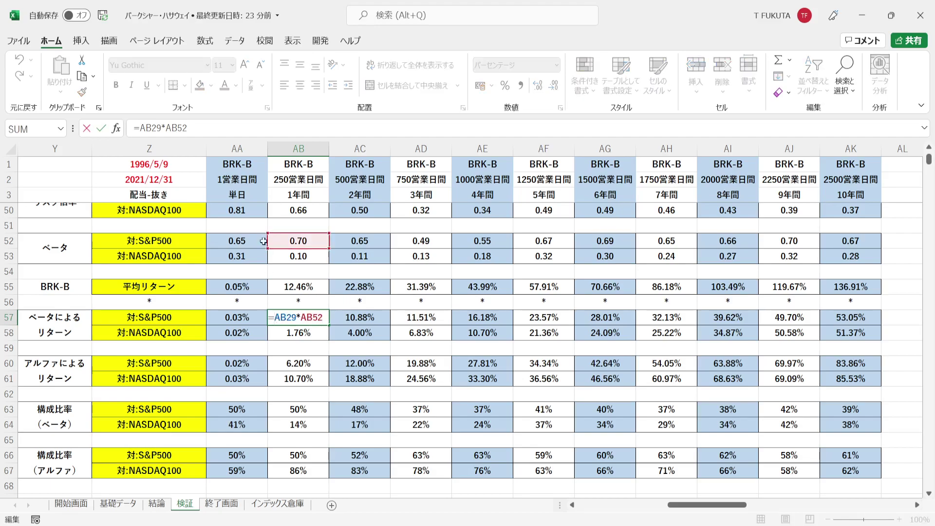
key("Escape")
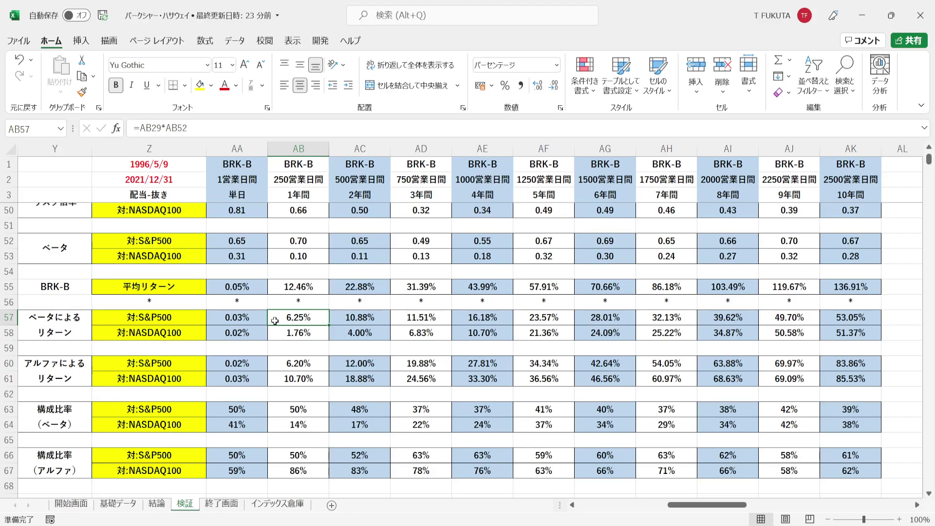
left_click(277, 283)
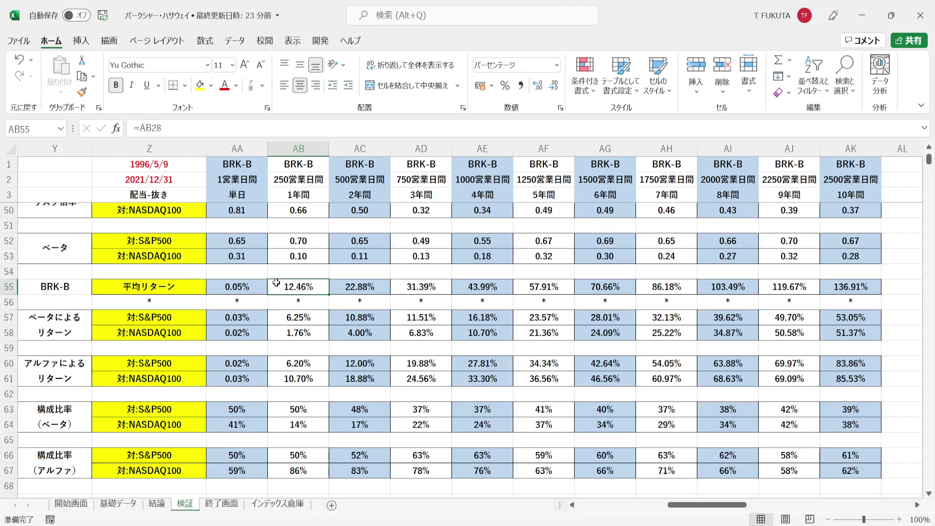
left_click(277, 363)
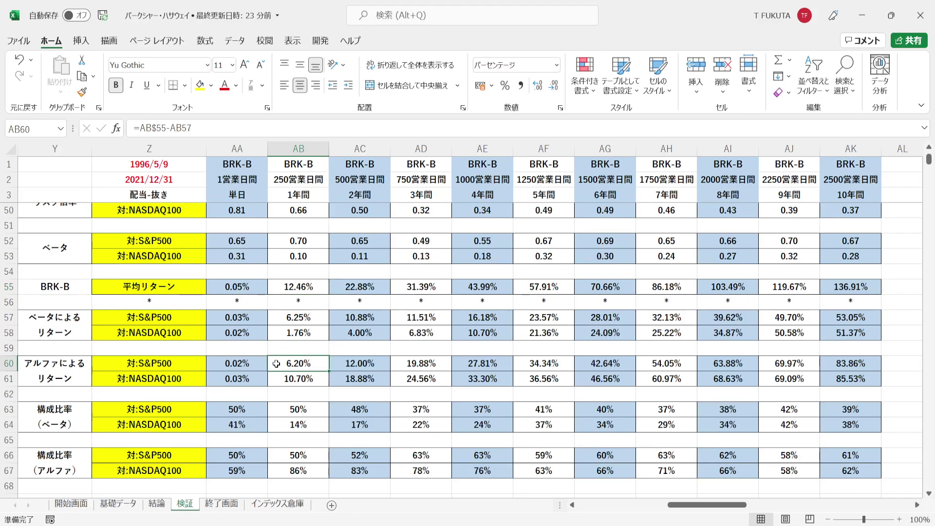
Step: Inspect the 1-year NASDAQ100 beta return formula in AB58 and compare it with the average return AB55 and alpha return AB61
left_click(277, 289)
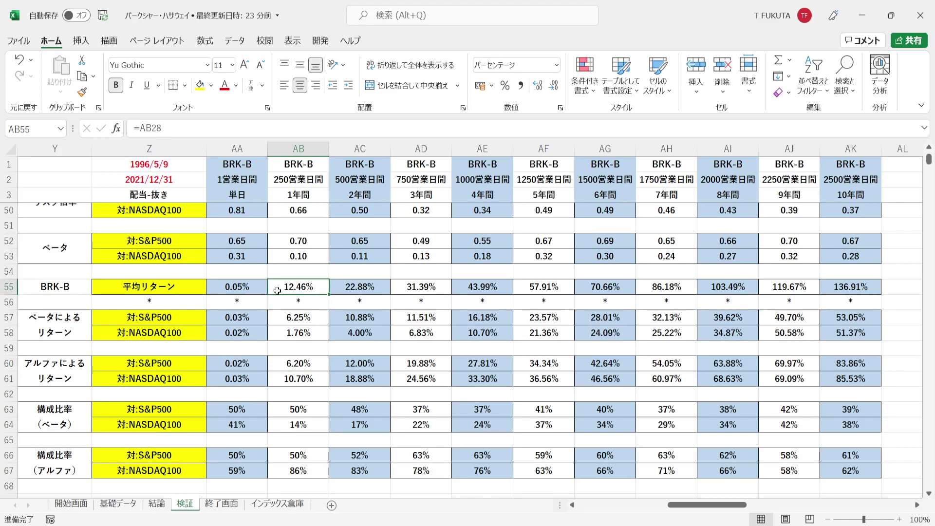
left_click(279, 334)
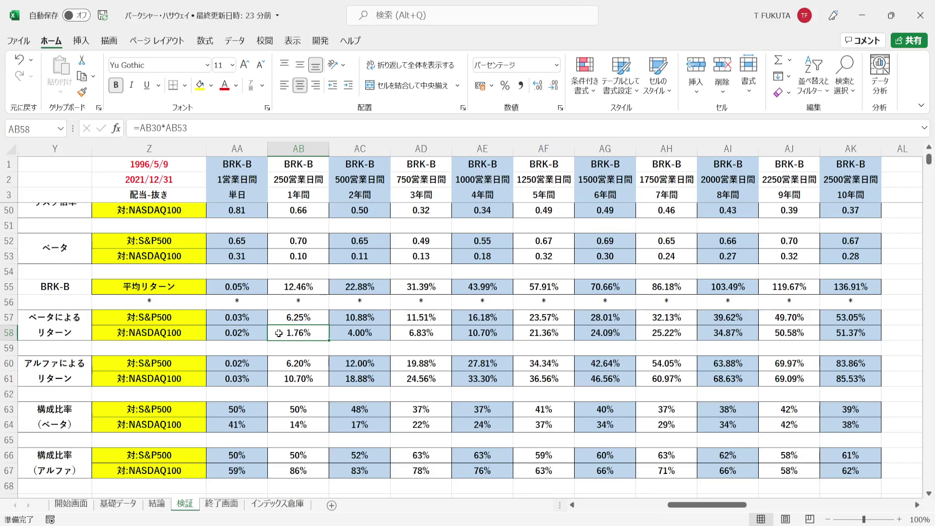
double_click(279, 334)
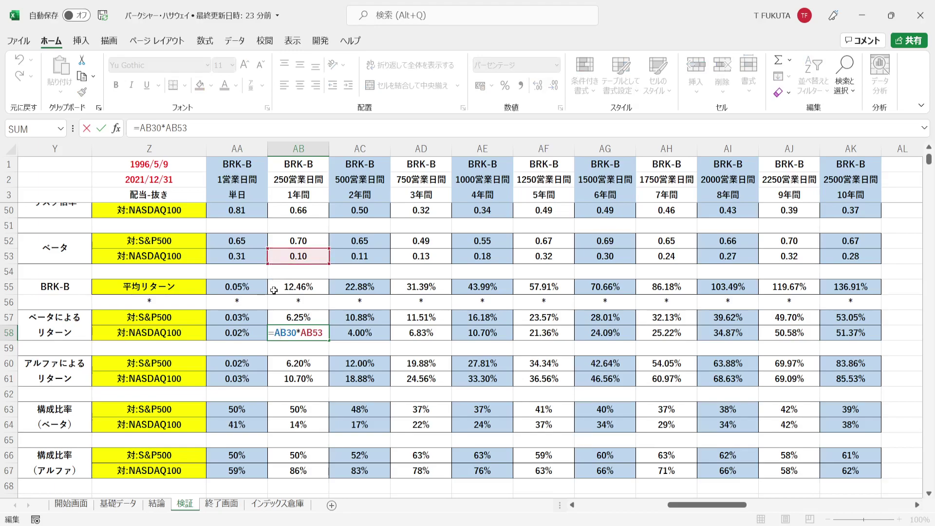
key("Return")
key("Up")
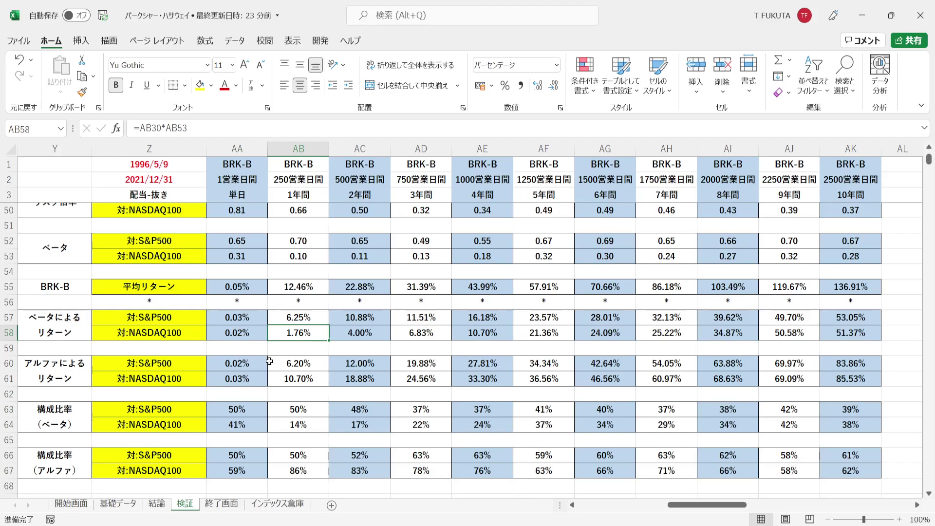
left_click(274, 289)
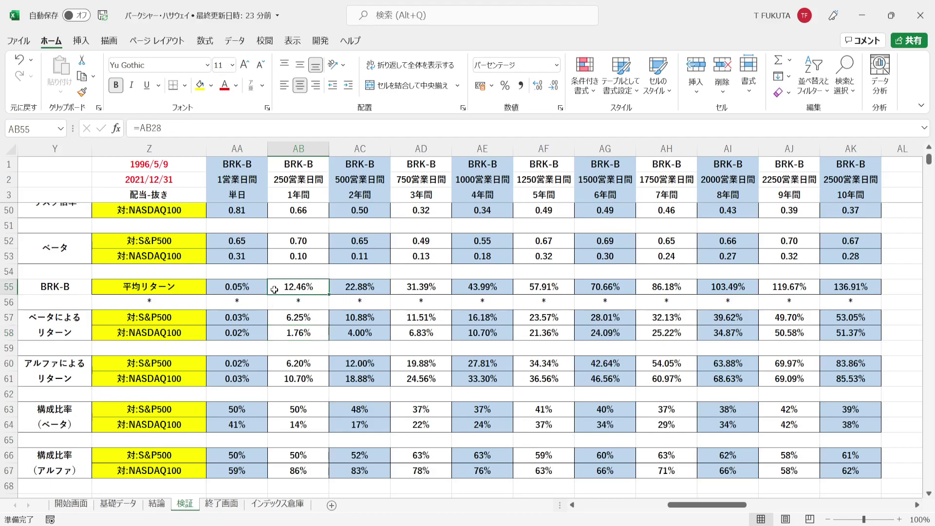
left_click(274, 379)
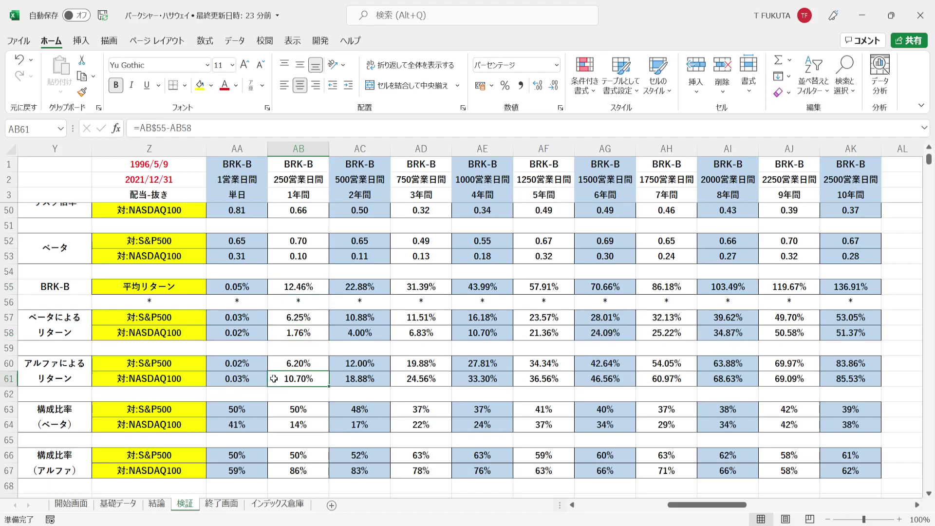
left_click(276, 289)
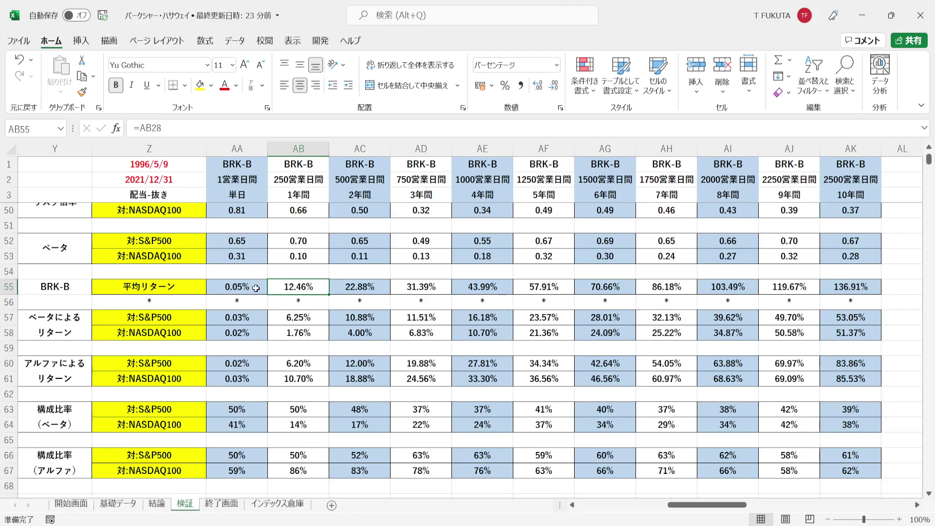
Step: Highlight the return block AA55:AK61, then point out the composition ratio headings Y63:Y67 and the beta and alpha return headings
left_click_drag(256, 288, 841, 383)
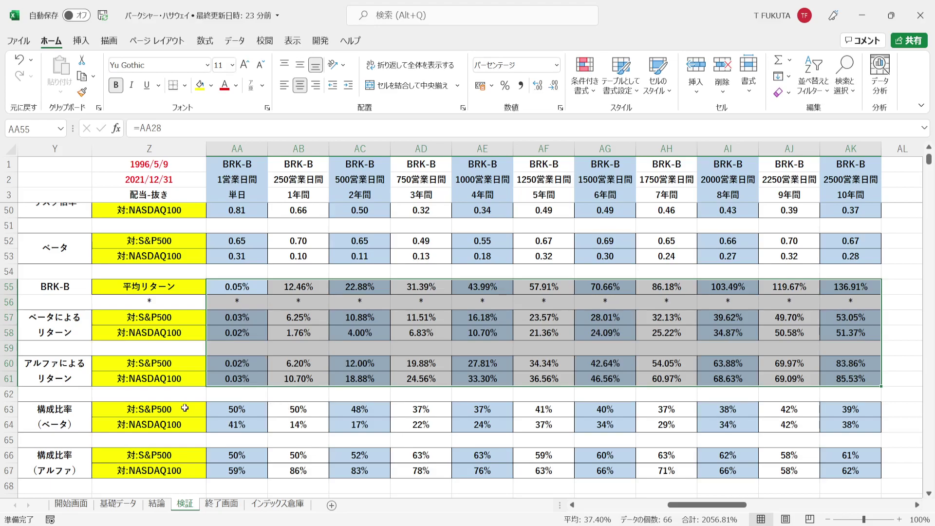
left_click(77, 409)
left_click_drag(77, 424, 79, 455)
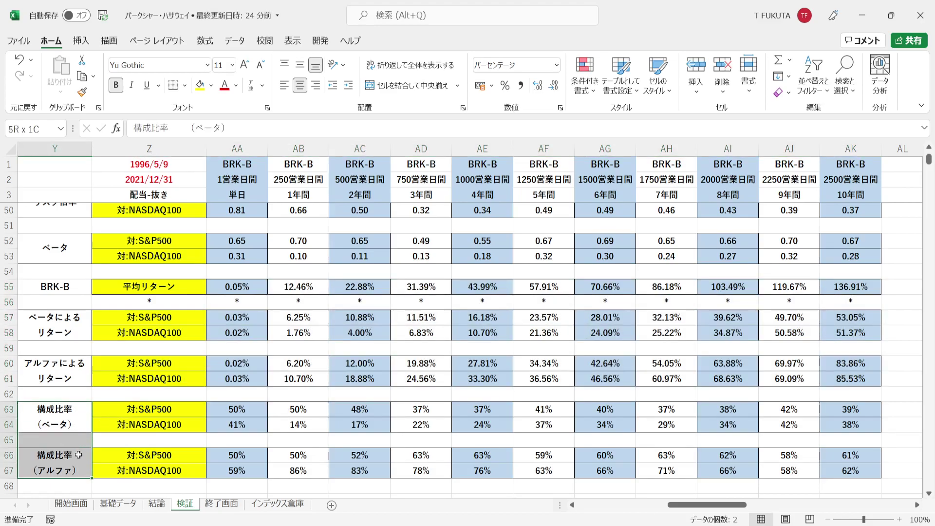
left_click(84, 332)
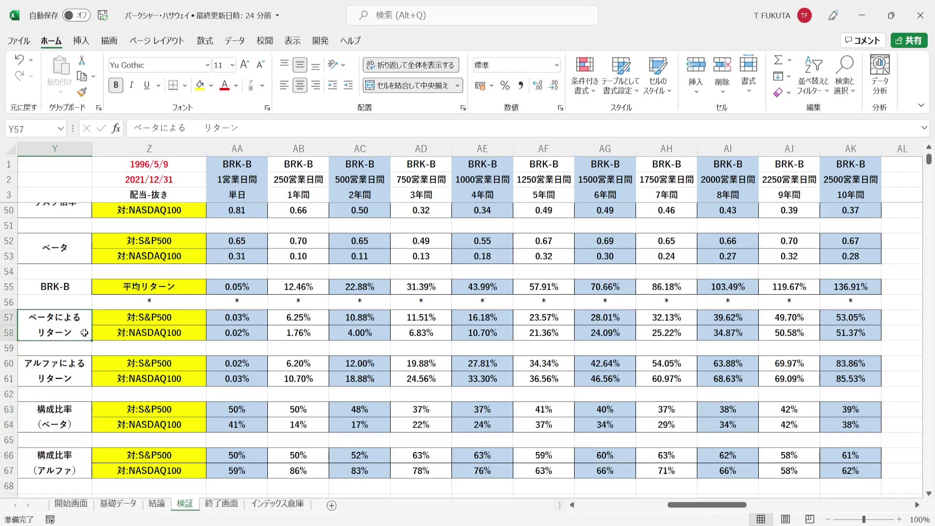
left_click(77, 378)
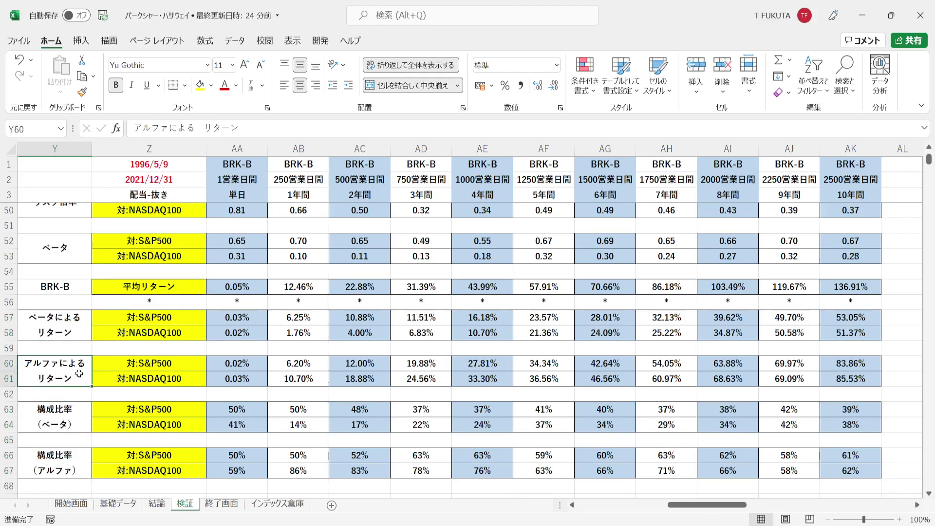
Step: Point out the 平均リターン label in Z55, then inspect the single-day S&P500 composition ratio formulas in AA63 and AA66
left_click(198, 285)
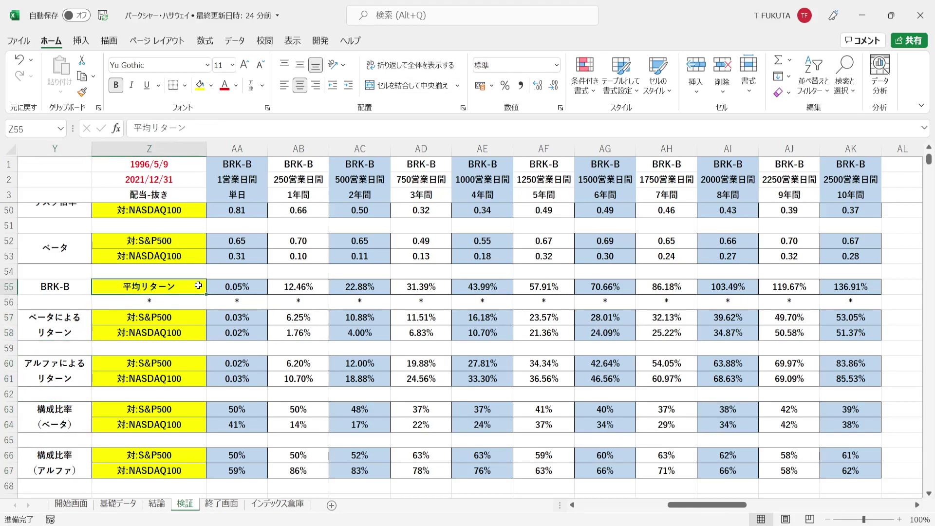
left_click(218, 409)
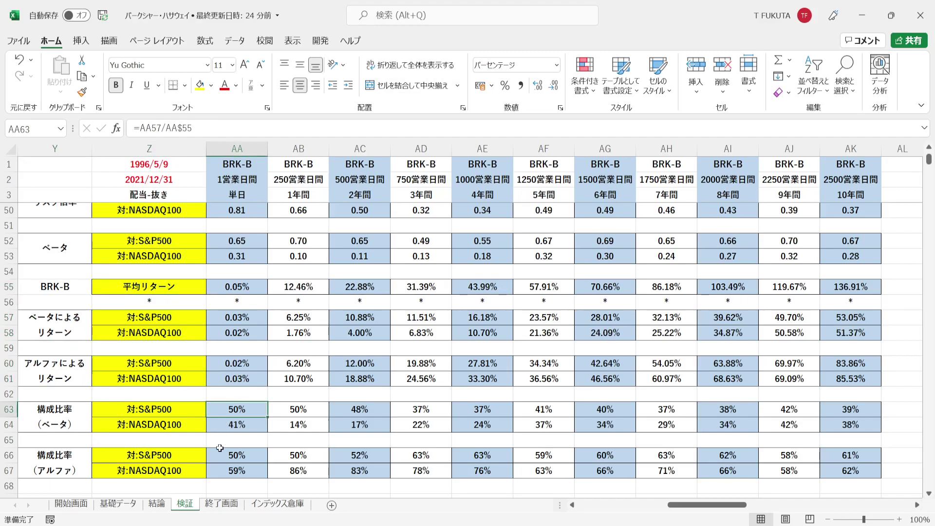
left_click(220, 455)
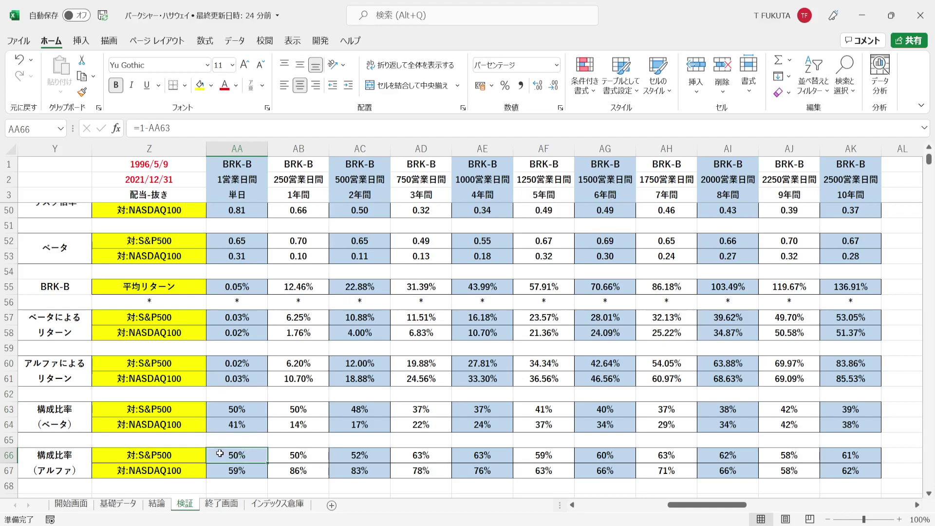
Step: Compare the alpha returns AA60:AK61 with the BRK-B average return row AA55:AK55 by highlighting each range in turn
left_click(219, 364)
left_click_drag(219, 364, 833, 374)
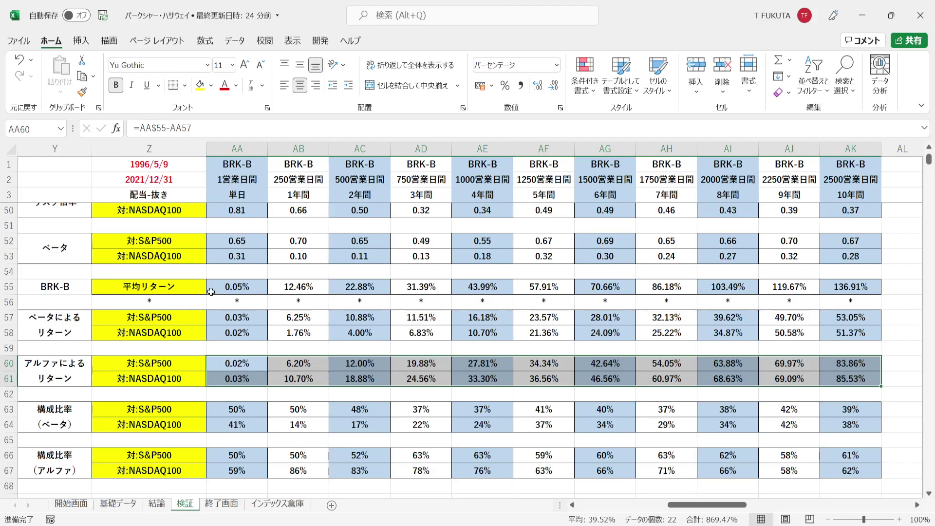
left_click_drag(211, 292, 834, 286)
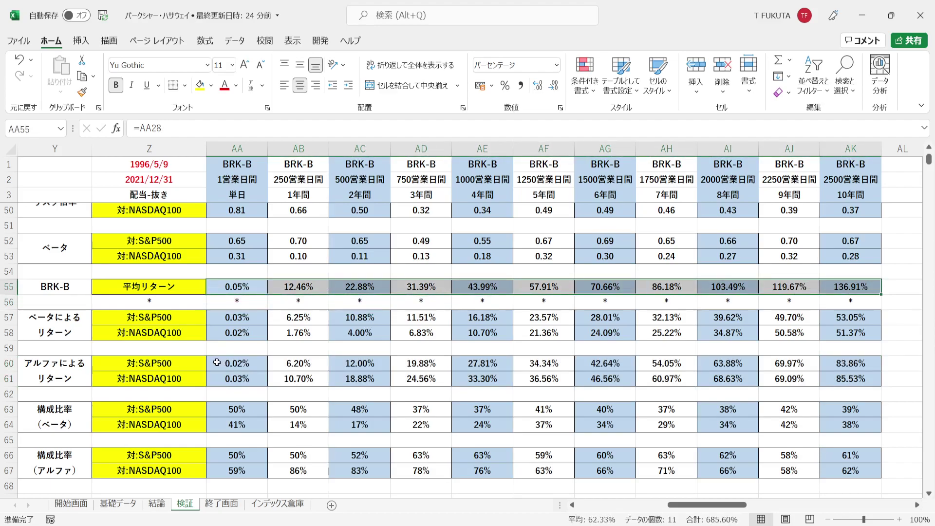
left_click_drag(215, 363, 851, 378)
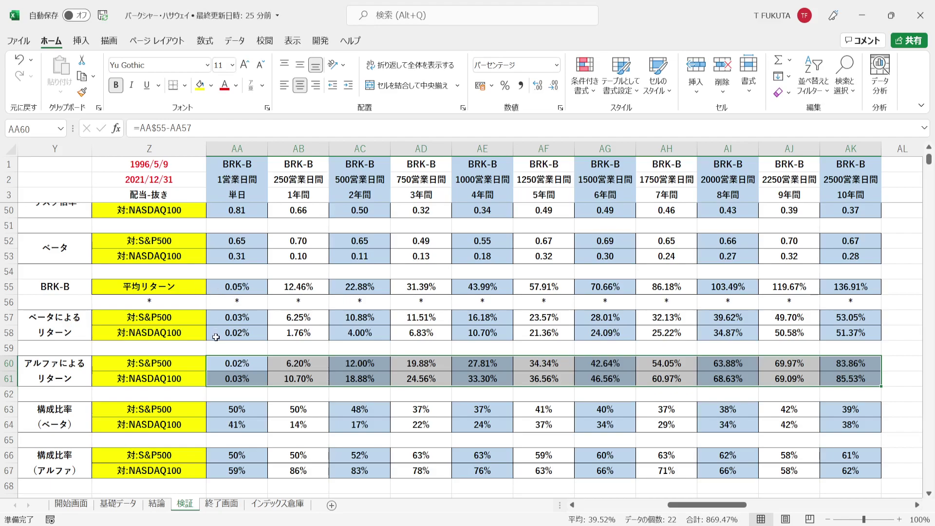
Step: Highlight the beta returns AA57:AK58, alpha returns AA60:AK61, and the beta and alpha composition ratios AA63:AK64 and AA66:AK67
left_click_drag(216, 321, 851, 333)
left_click_drag(216, 369, 849, 375)
left_click_drag(248, 414, 838, 422)
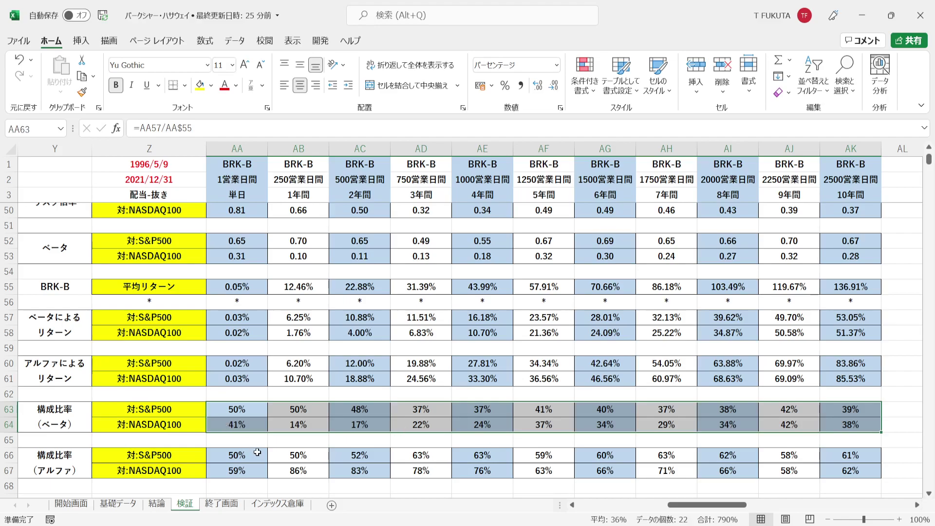
left_click_drag(259, 453, 843, 472)
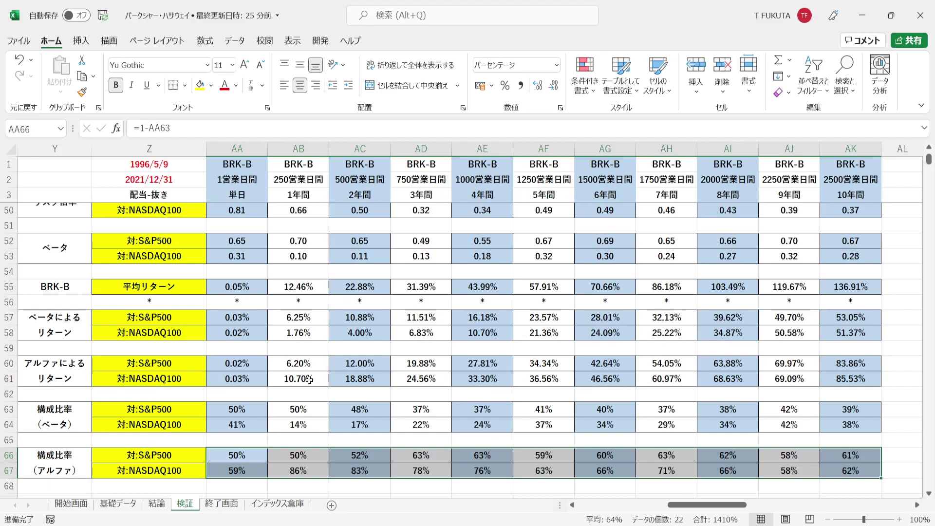
Step: Highlight average returns AA55:AD55, then go up to the 相関係数 section and highlight its NASDAQ100 correlations in row 47 and S&P500 correlations AA46:AK46
left_click_drag(221, 286, 404, 286)
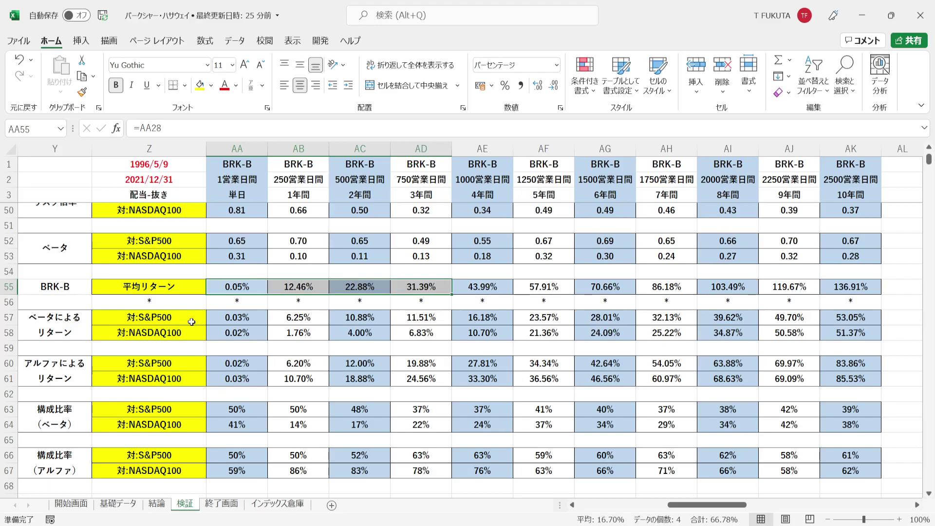
left_click(229, 317)
key("Up")
key("Up")
key("Up")
key("Up")
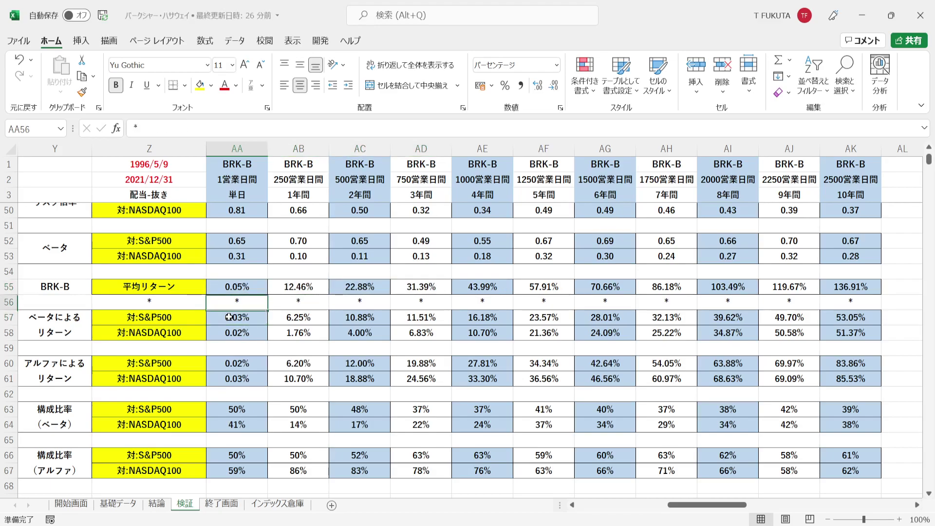
key("Up")
key("Up")
key("Up")
key("Up")
key("Up")
key("Up")
key("Up")
key("Up")
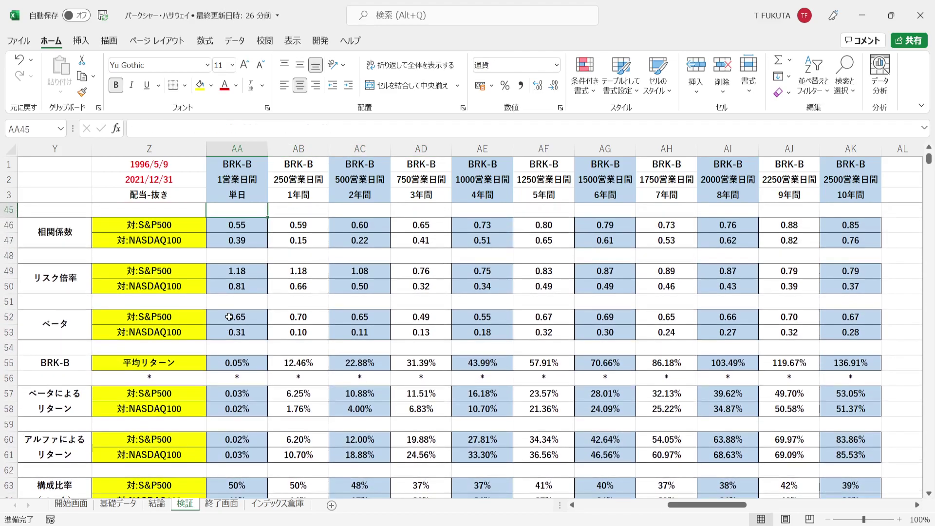
key("Up")
key("Up")
key("Up")
left_click_drag(215, 287, 537, 273)
key("shift+Down")
key("shift+Right")
key("shift+Right")
key("shift+Right")
key("shift+Right")
key("shift+Right")
key("shift+Left")
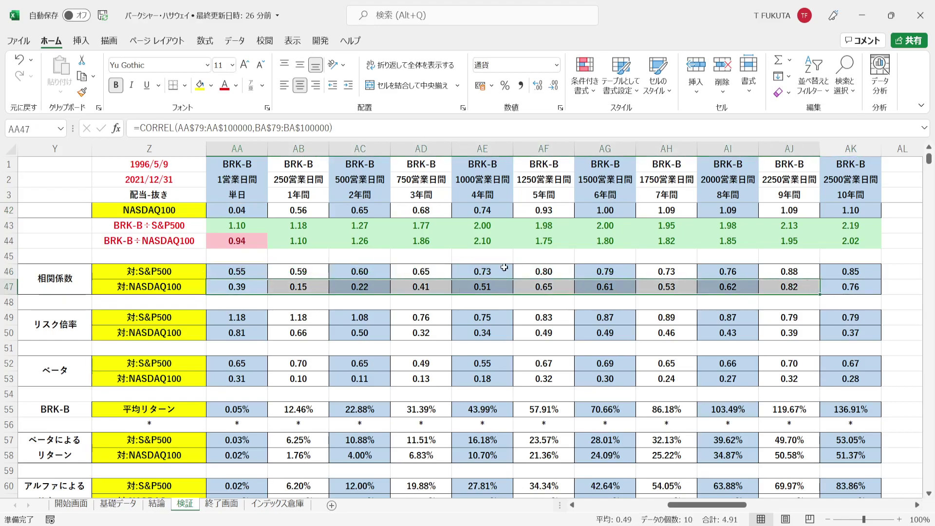
left_click_drag(260, 286, 420, 283)
left_click_drag(248, 272, 839, 276)
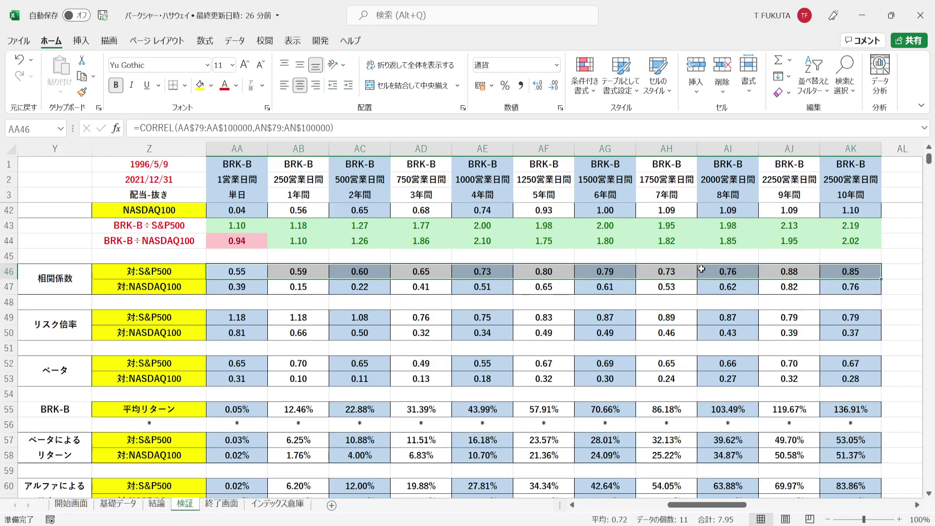
Step: Highlight all beta values AA52:AK53, followed by the NASDAQ100 row AA53:AK53 and the S&P500 row AA52:AK52 separately
left_click_drag(224, 366, 836, 376)
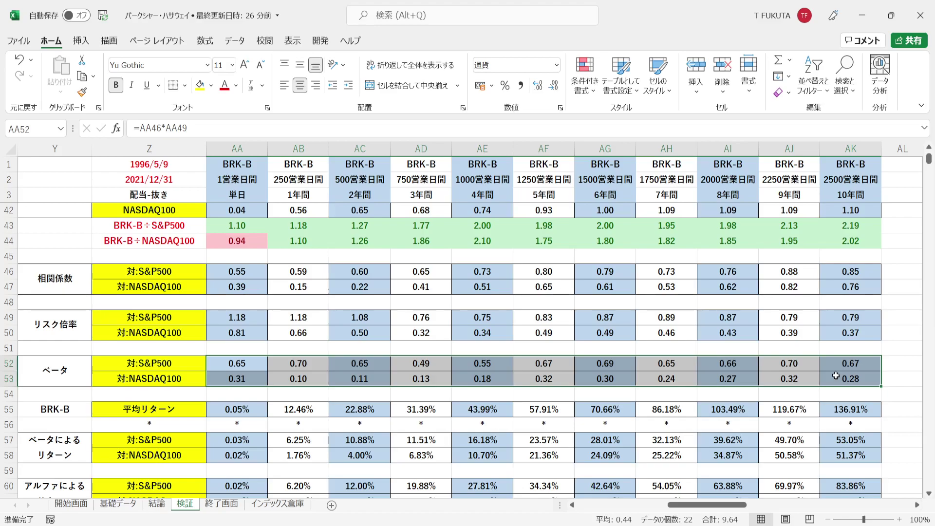
left_click_drag(215, 378, 831, 379)
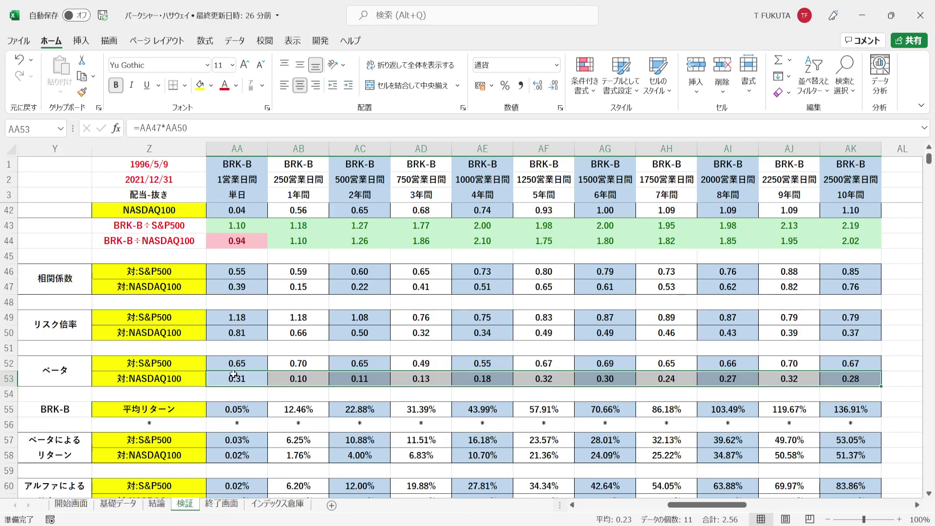
left_click_drag(218, 365, 823, 364)
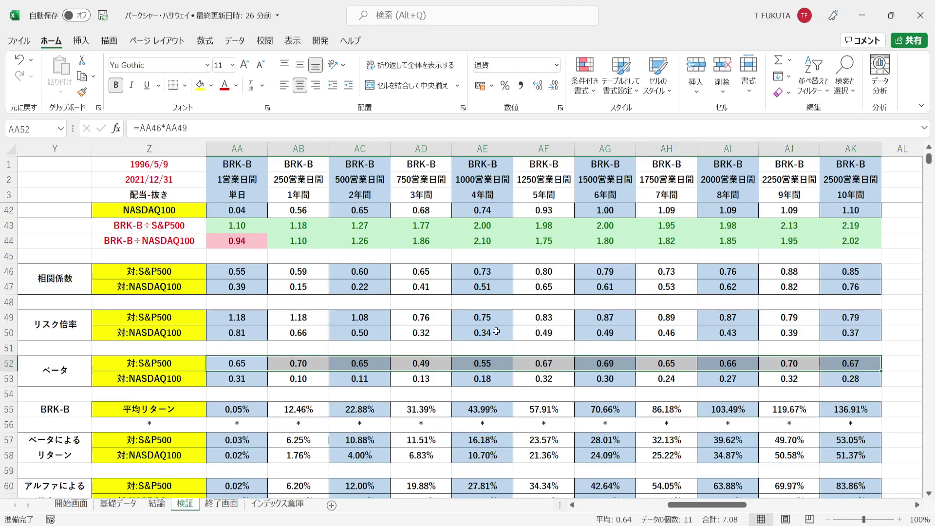
Step: Clear the range highlight by selecting AA56, then switch to the 終了画面 sheet
left_click(216, 429)
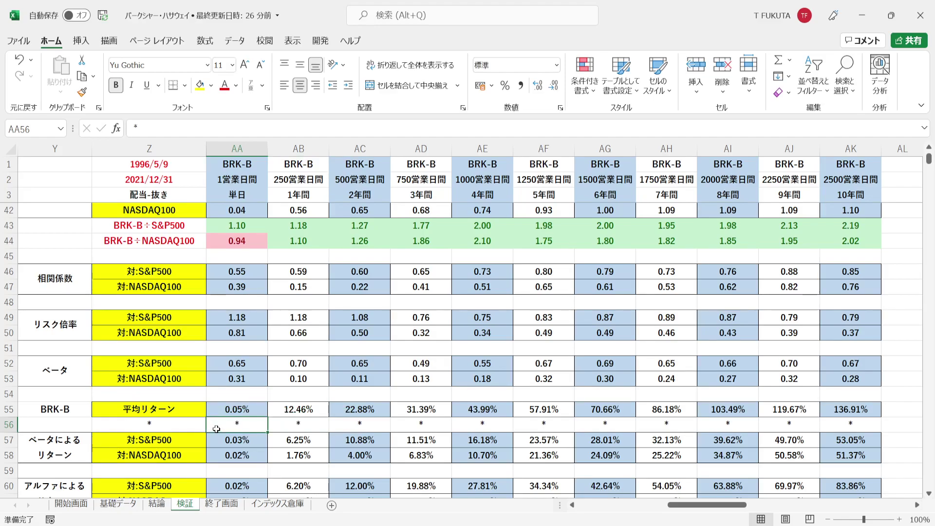
left_click(209, 507)
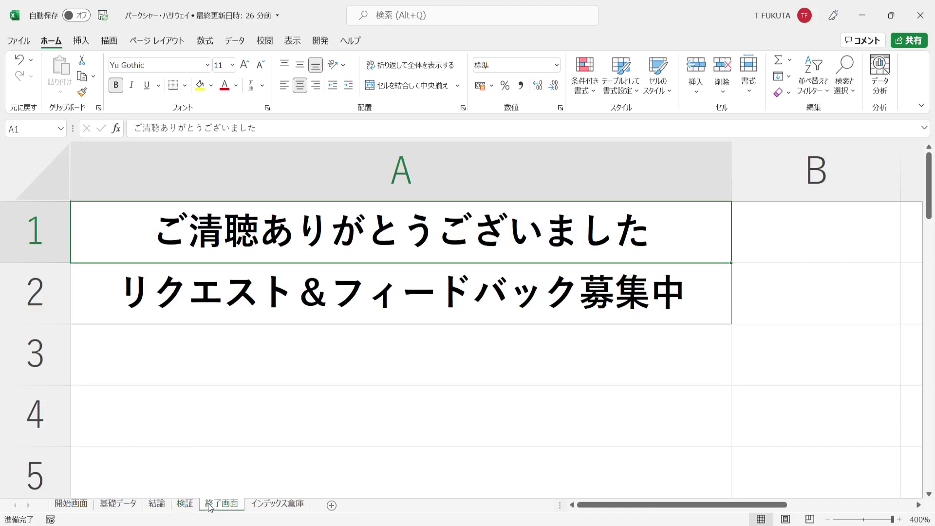